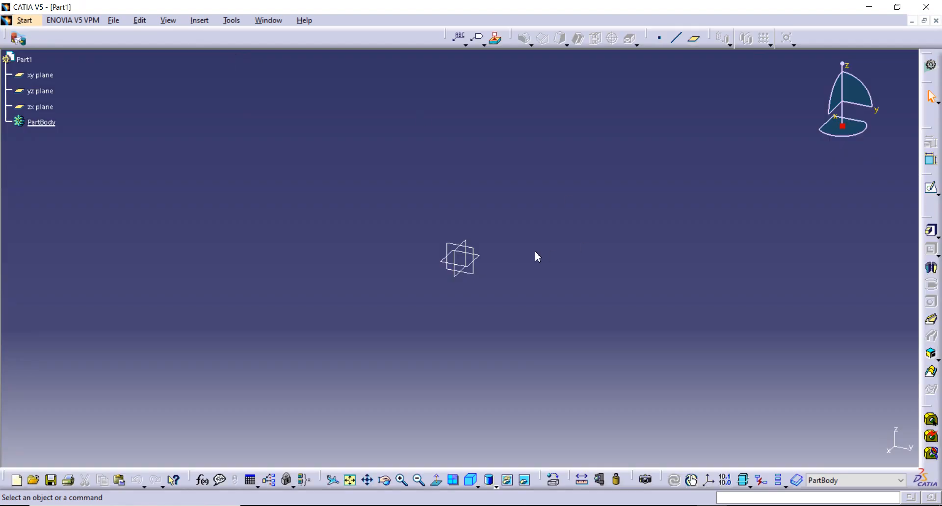
- Start a sketch on the yz plane and draw a circle about 132 mm in diameter centred on the origin
click(473, 253)
click(927, 189)
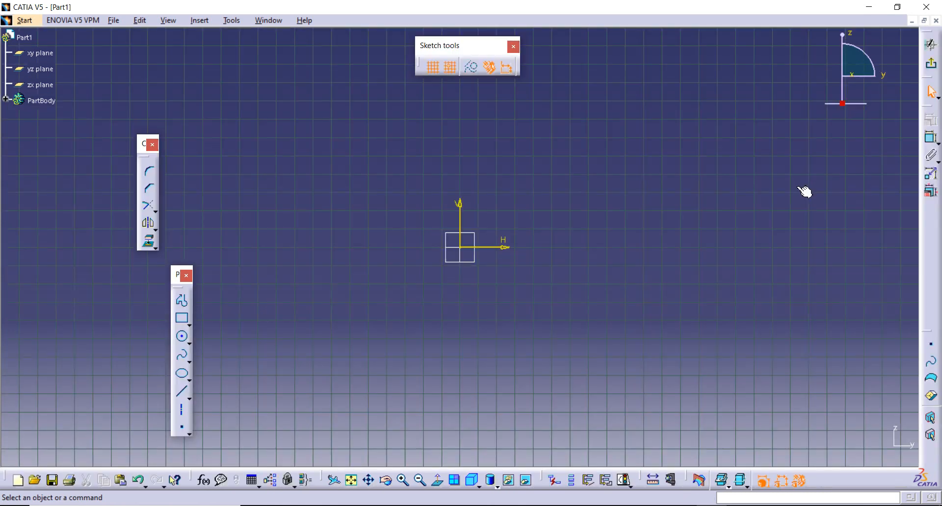
click(181, 337)
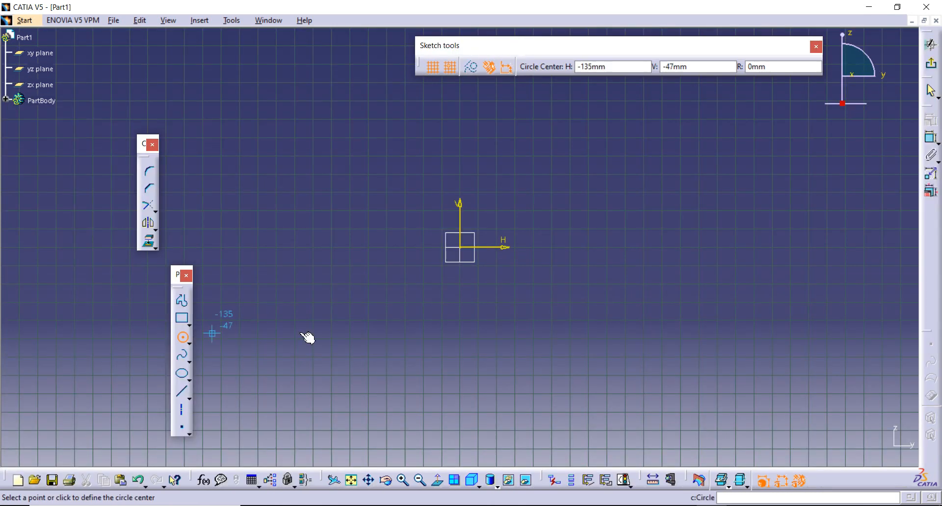
click(466, 247)
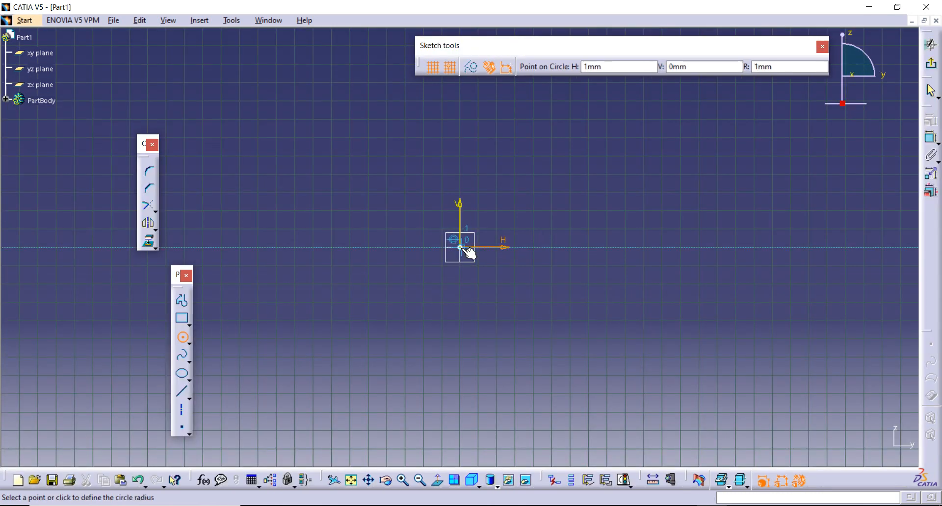
click(581, 246)
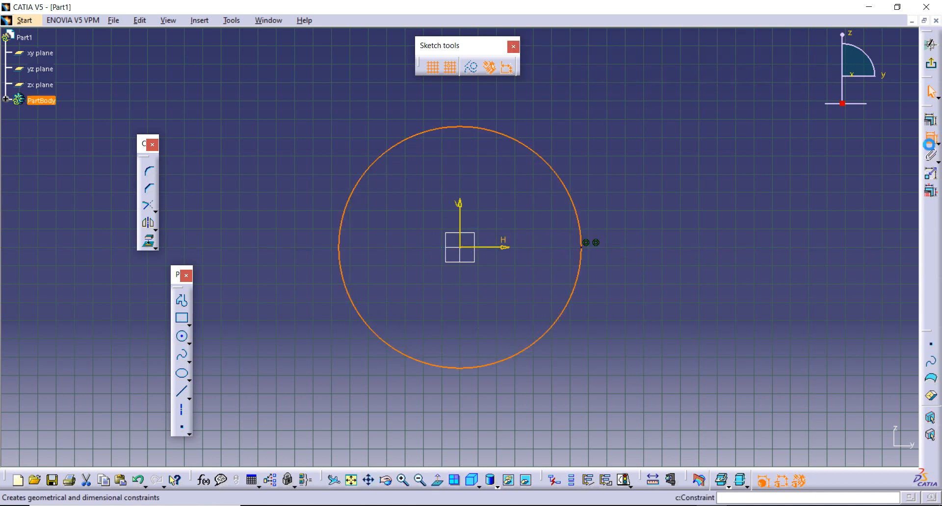
- Dimension the circle's diameter and set it to 120 mm
click(929, 141)
click(643, 240)
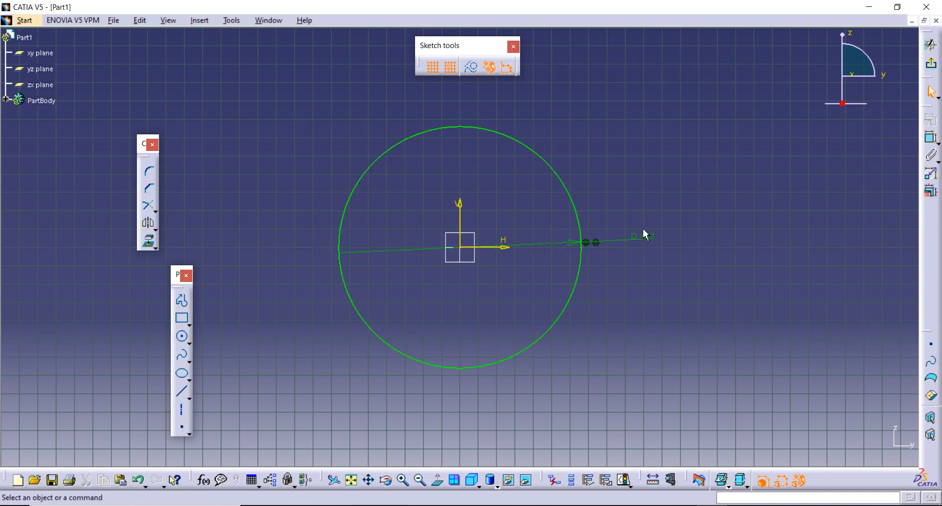
double_click(644, 237)
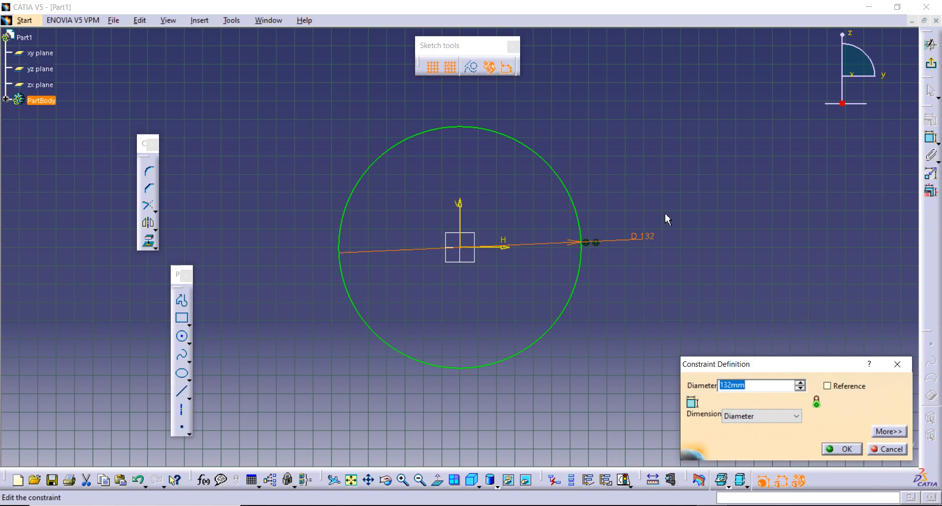
text(120)
click(841, 449)
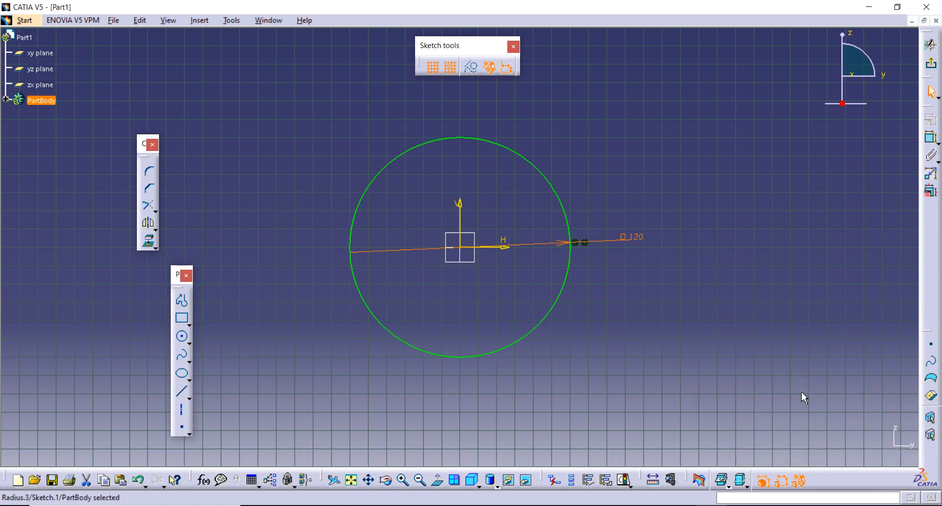
- Draw a second, smaller circle about 84 mm in diameter centred on the origin, inside the 120 mm circle
click(182, 337)
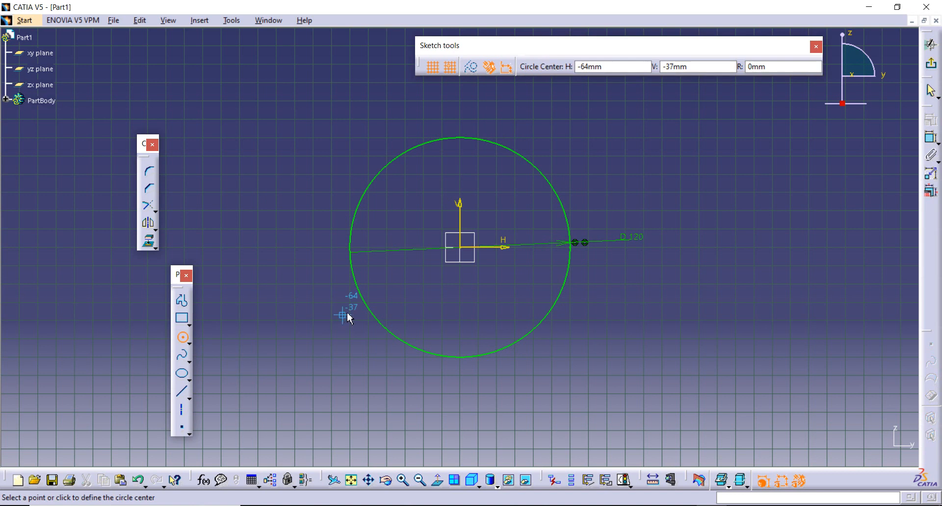
click(461, 248)
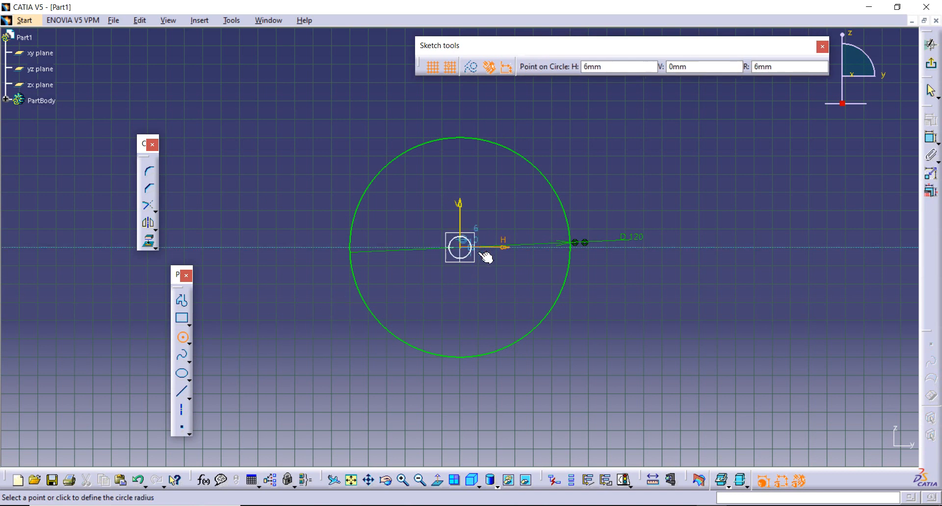
click(537, 262)
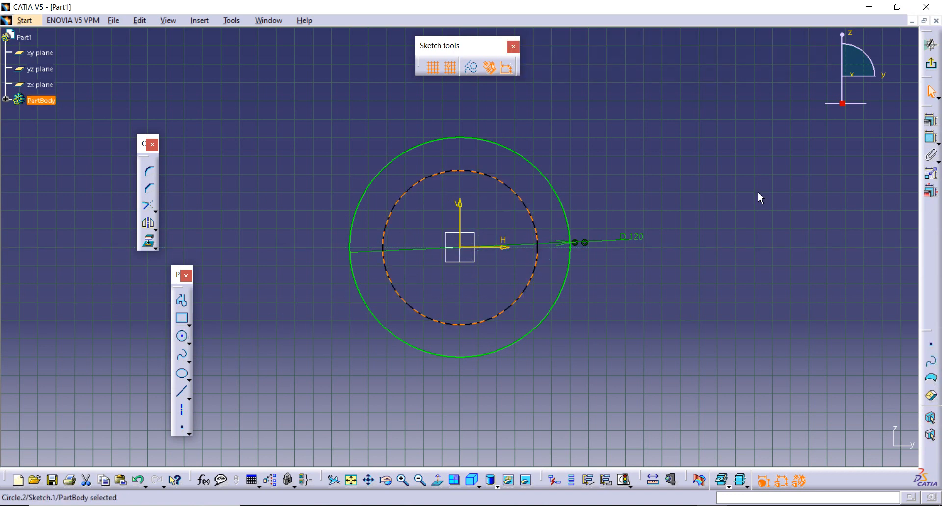
- Dimension the inner circle's diameter and set it to 60 mm
click(931, 155)
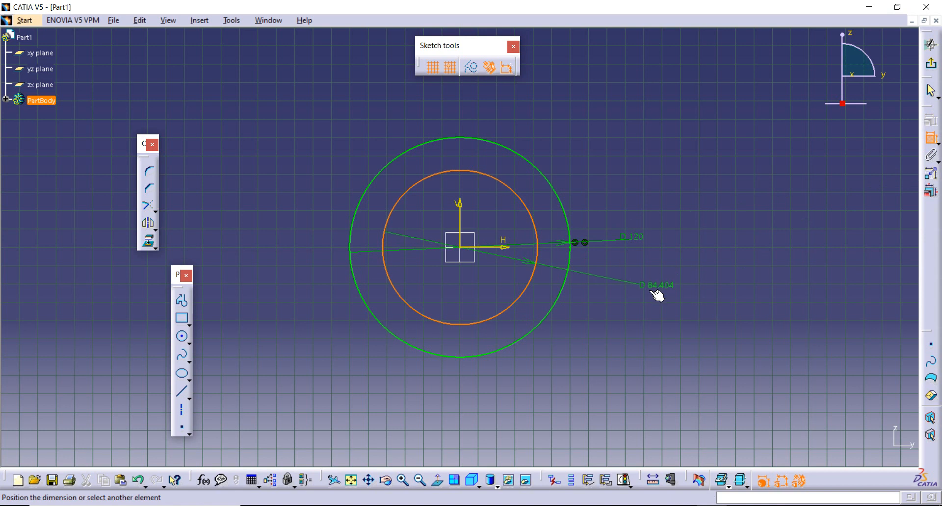
click(657, 297)
double_click(656, 285)
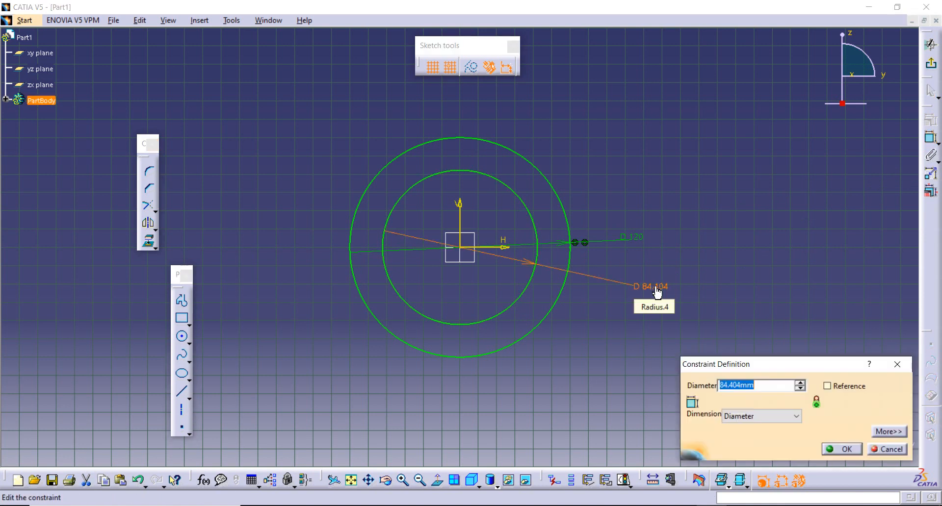
text(60)
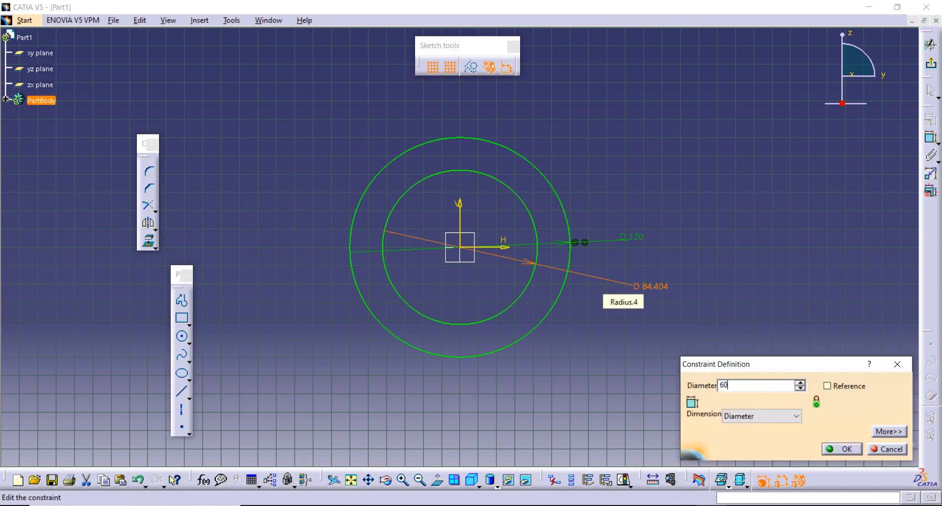
key(Return)
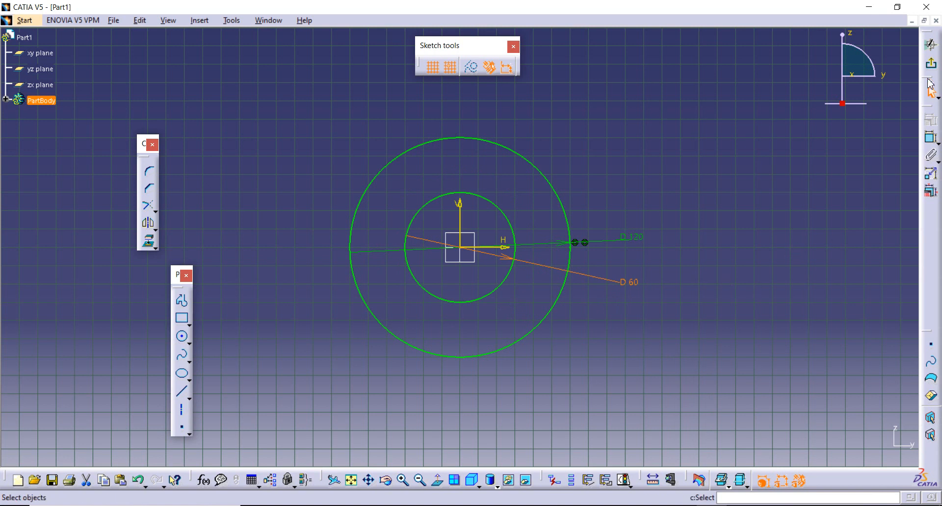
- Exit the sketch and pad the two-circle profile 15 mm into a ring
click(931, 63)
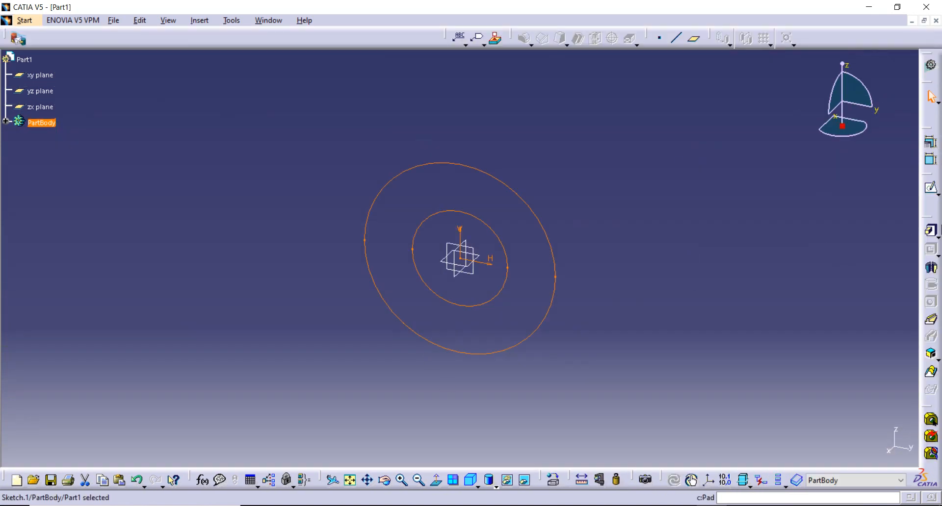
click(930, 234)
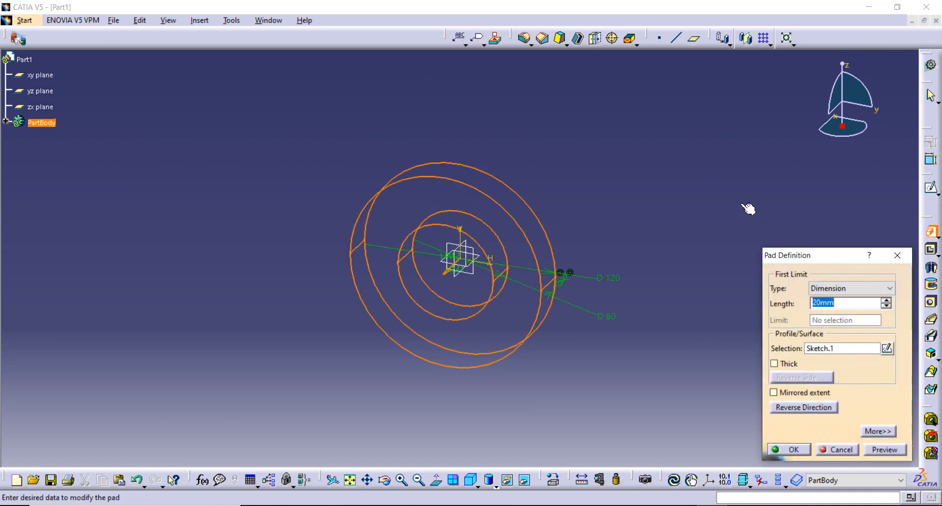
text(15)
key(Return)
click(652, 217)
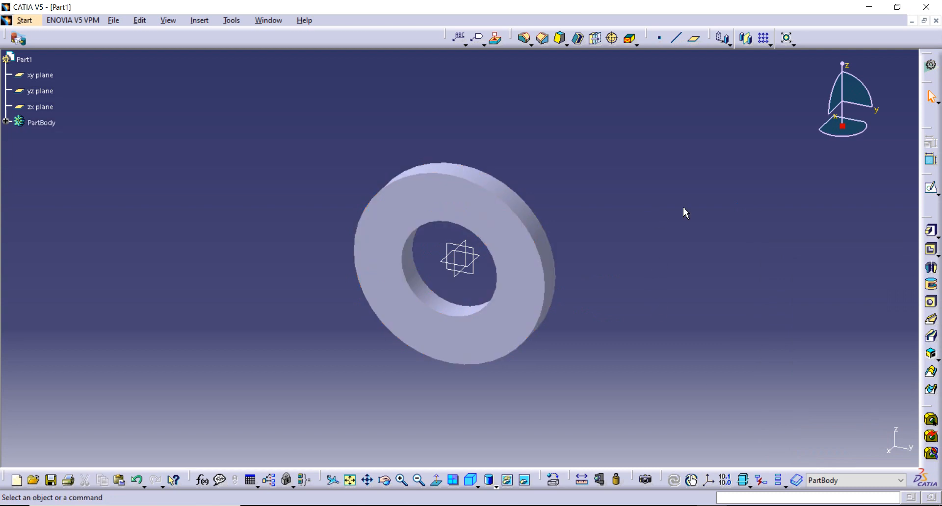
- Start a sketch on the ring's front face and draw a vertical axis from the origin up past the outer edge
middle_drag(610, 246, 608, 284)
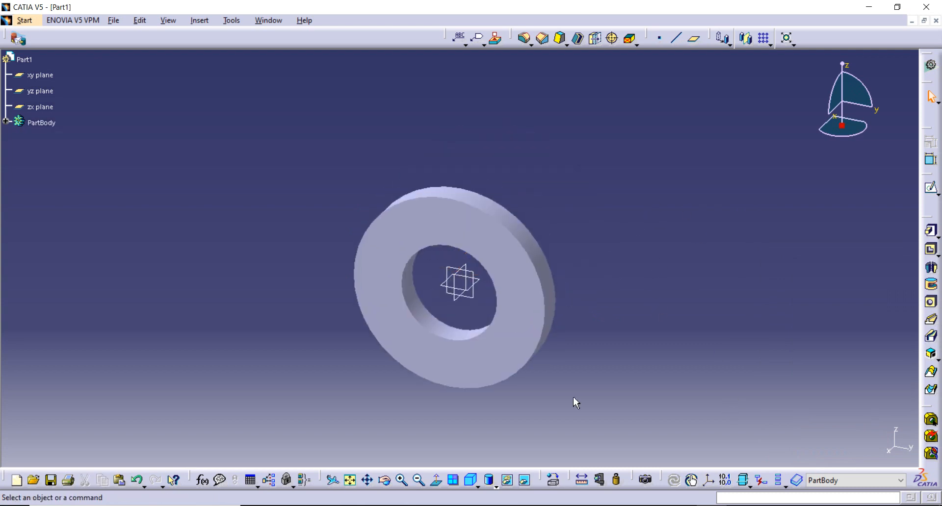
click(495, 243)
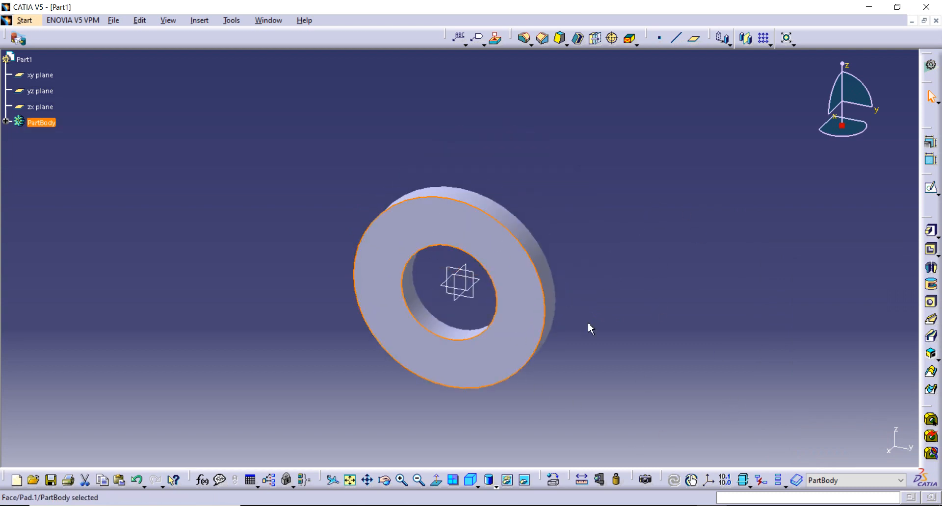
click(931, 188)
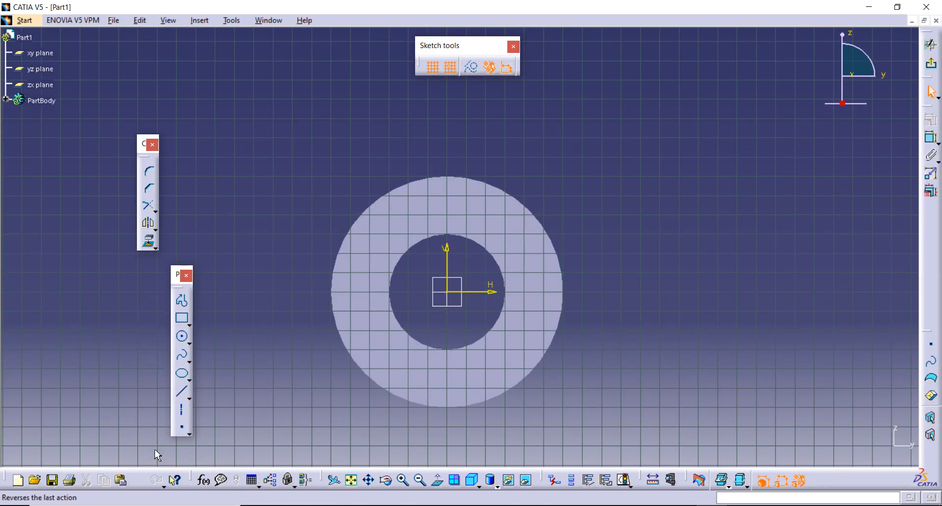
click(182, 412)
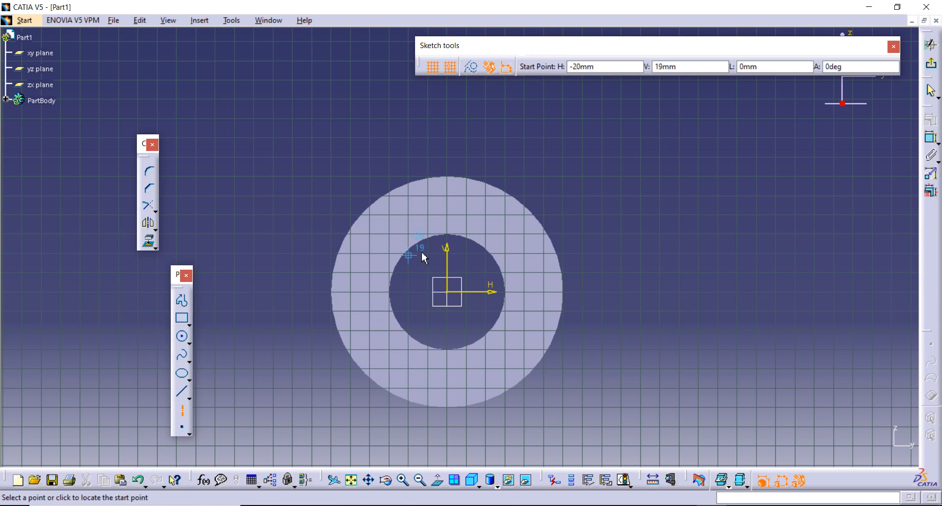
click(447, 292)
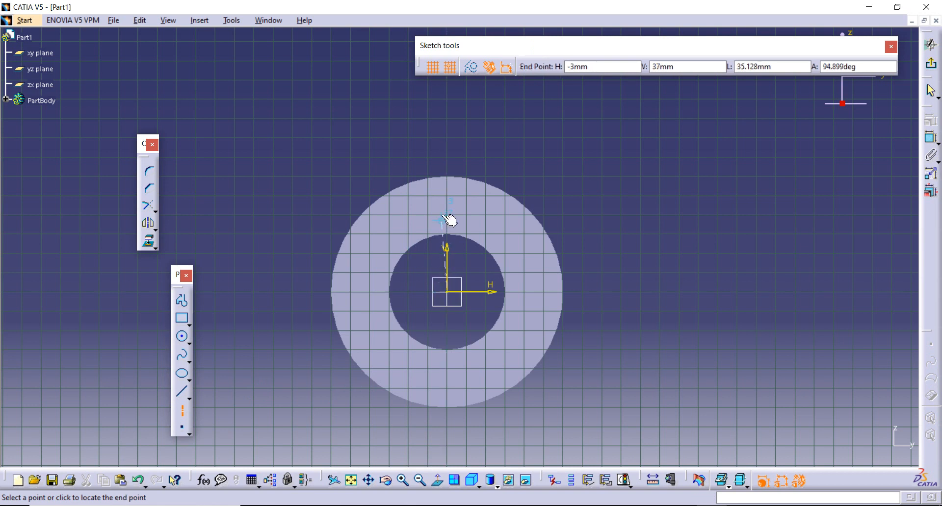
click(447, 155)
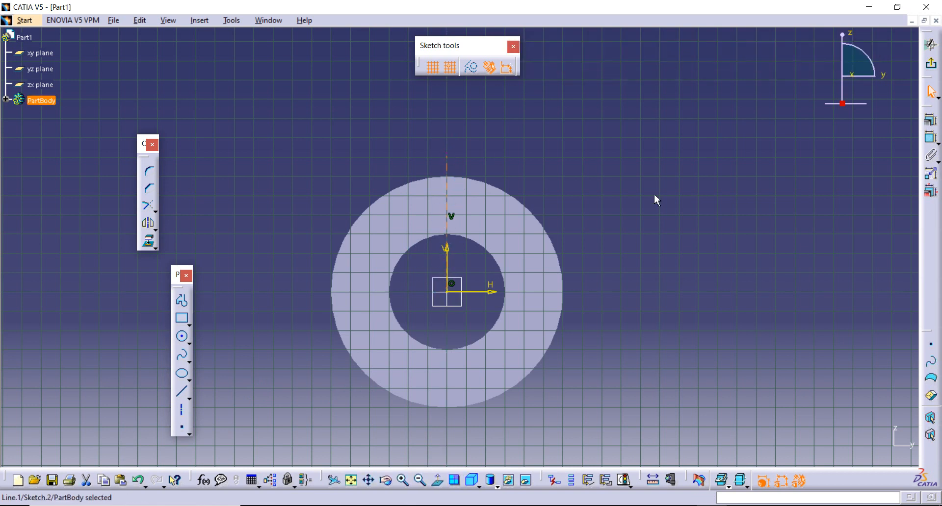
- Draw a small circle centred on the vertical axis, midway between the ring's inner and outer edges
click(184, 339)
middle_drag(338, 197, 333, 295)
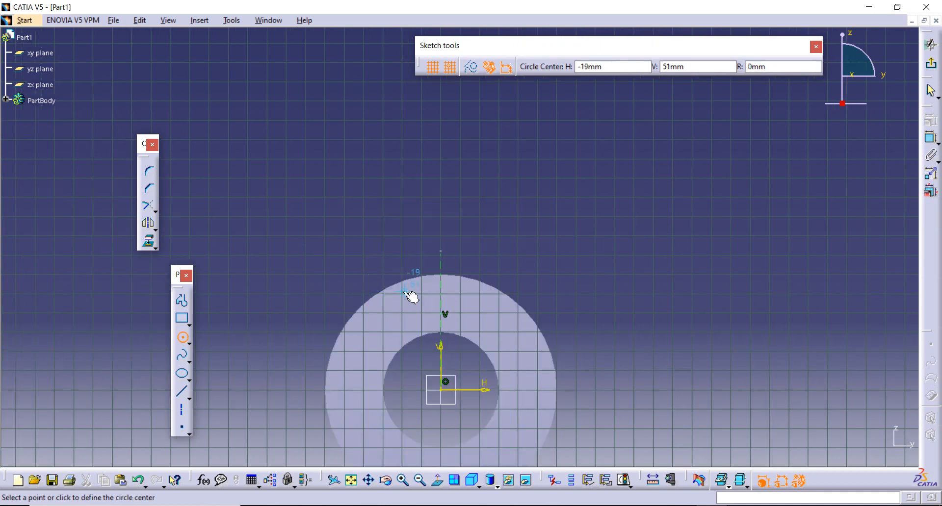
ctrl+middle_drag(411, 297, 406, 244)
ctrl+drag(406, 244, 407, 211)
middle_drag(487, 293, 576, 188)
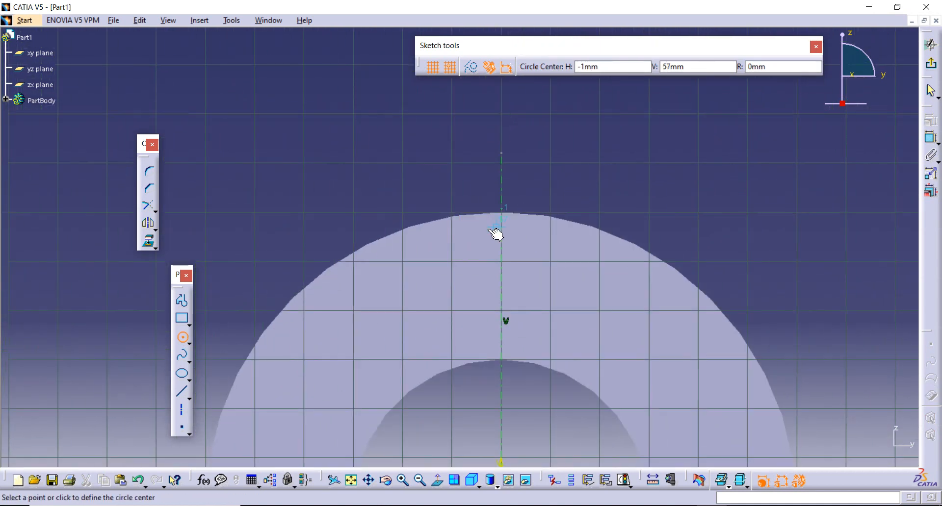
click(501, 286)
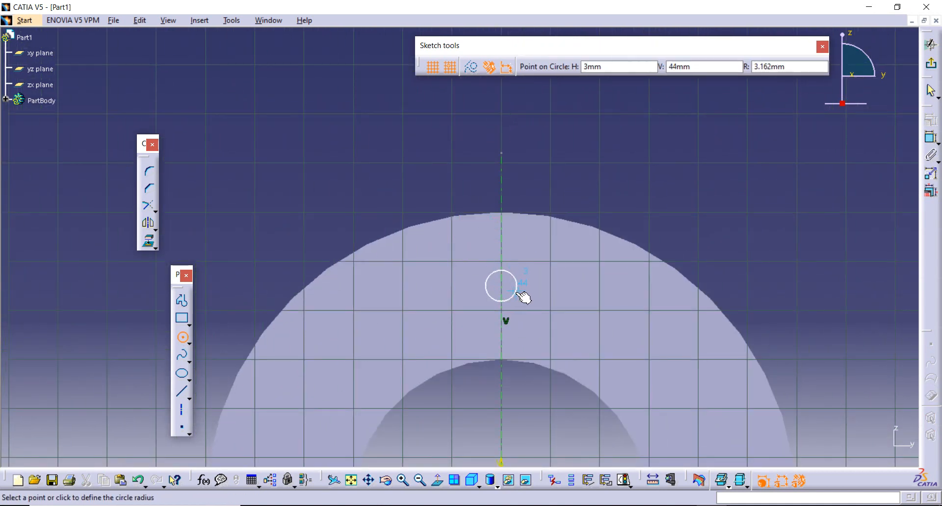
click(544, 304)
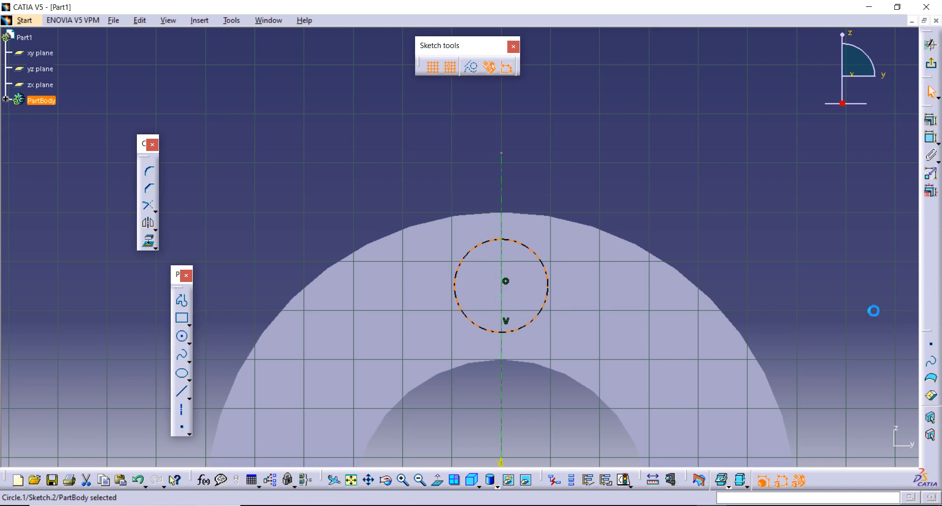
click(794, 229)
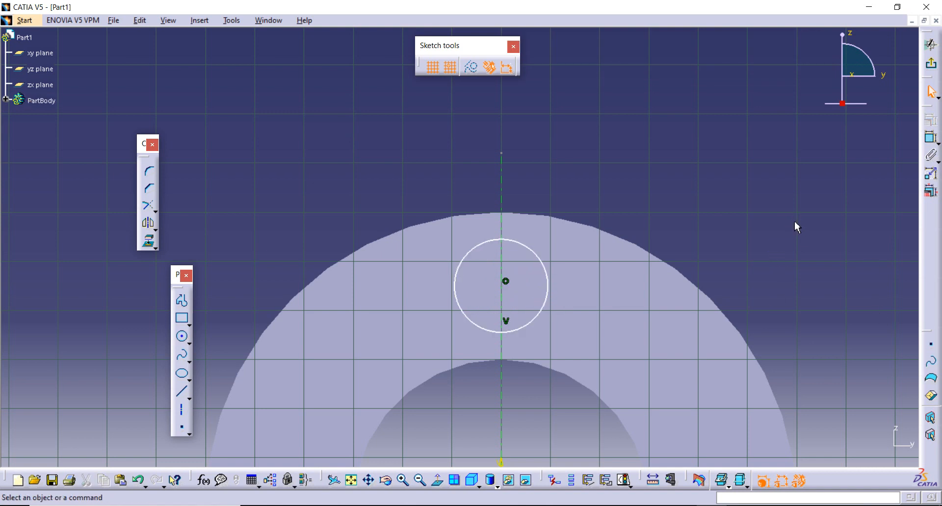
- Constrain the small circle to be tangent to the ring's outer edge
click(540, 257)
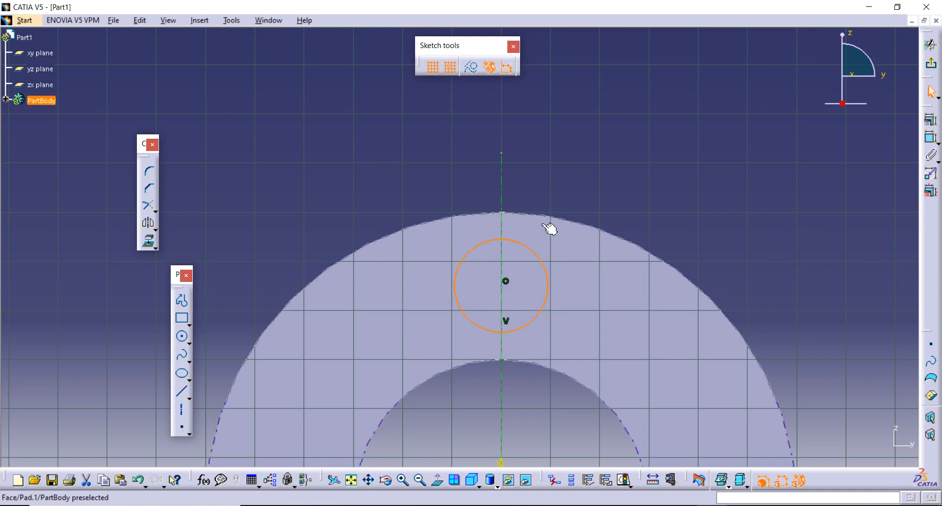
ctrl+click(506, 214)
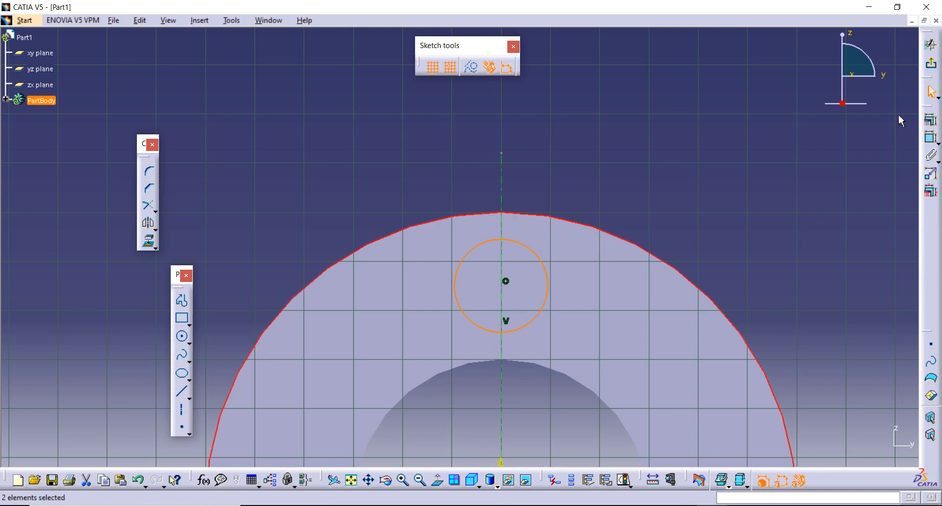
click(932, 127)
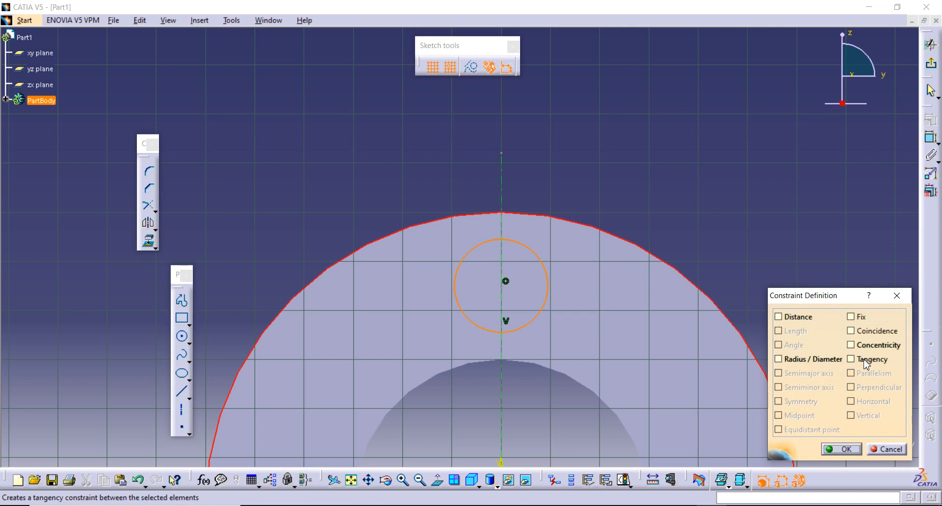
click(851, 359)
click(830, 448)
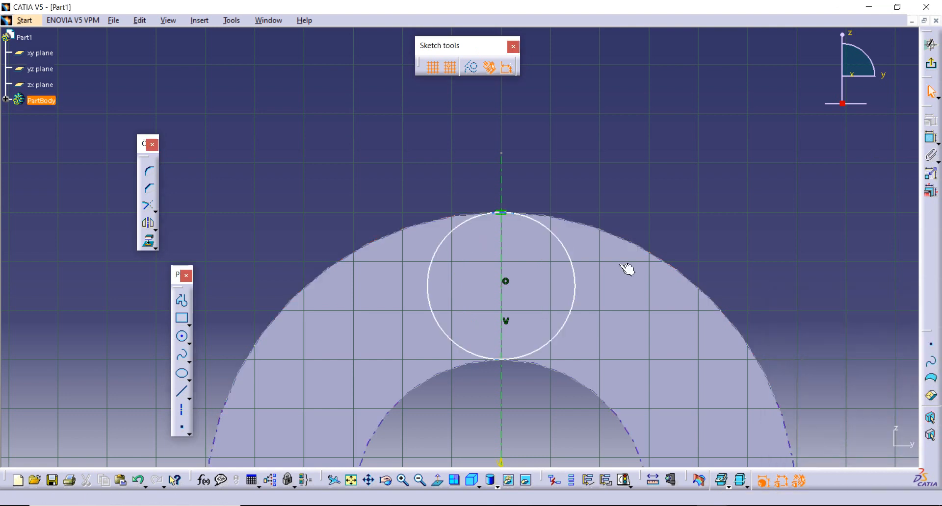
- Dimension the small tangent circle's diameter and set it to 20 mm
mouse_move(618, 189)
middle_down()
mouse_move(629, 244)
mouse_move(672, 166)
middle_up()
click(618, 189)
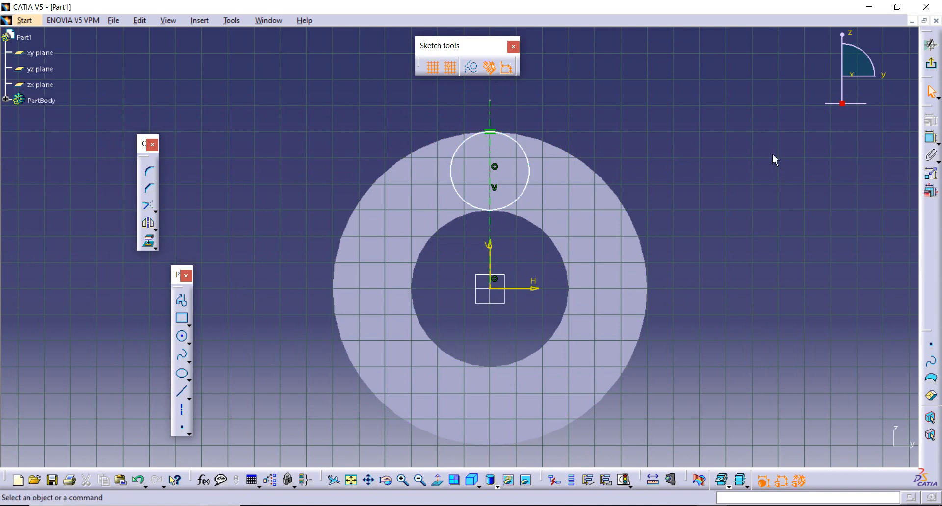
click(932, 141)
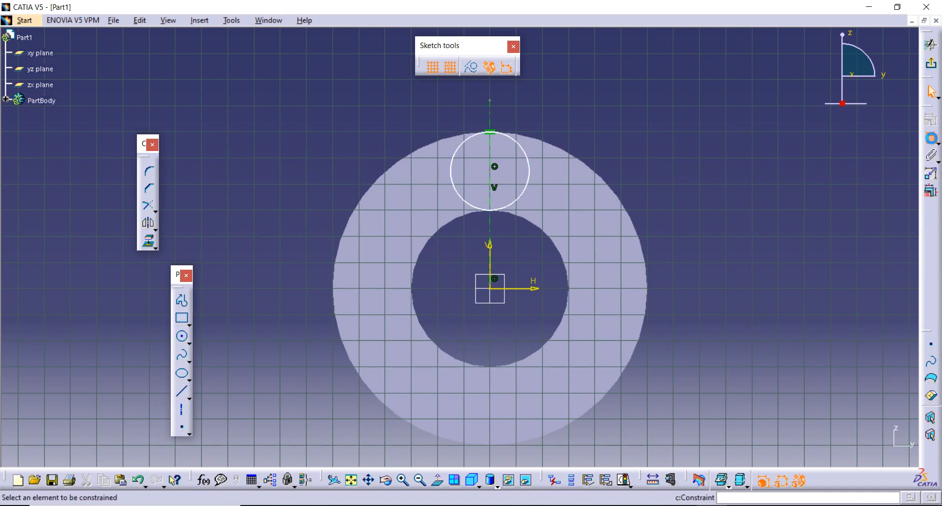
click(531, 154)
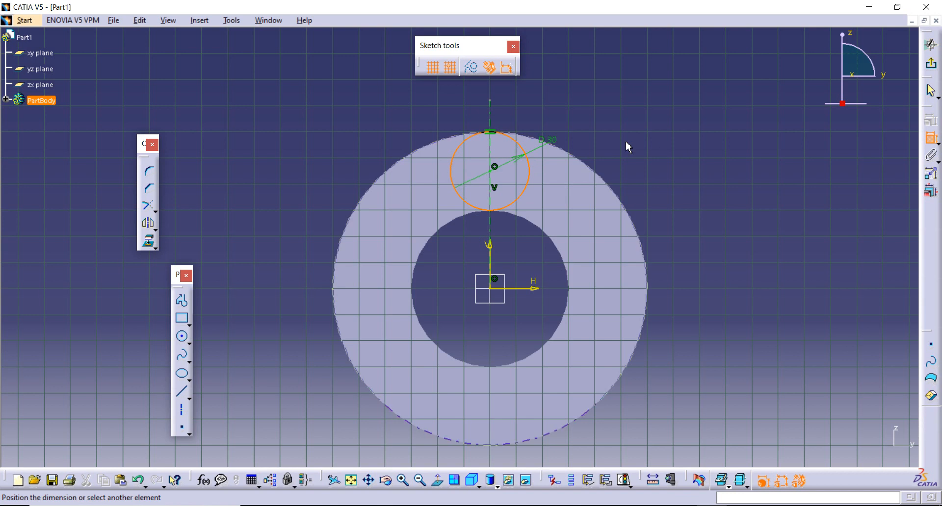
click(653, 142)
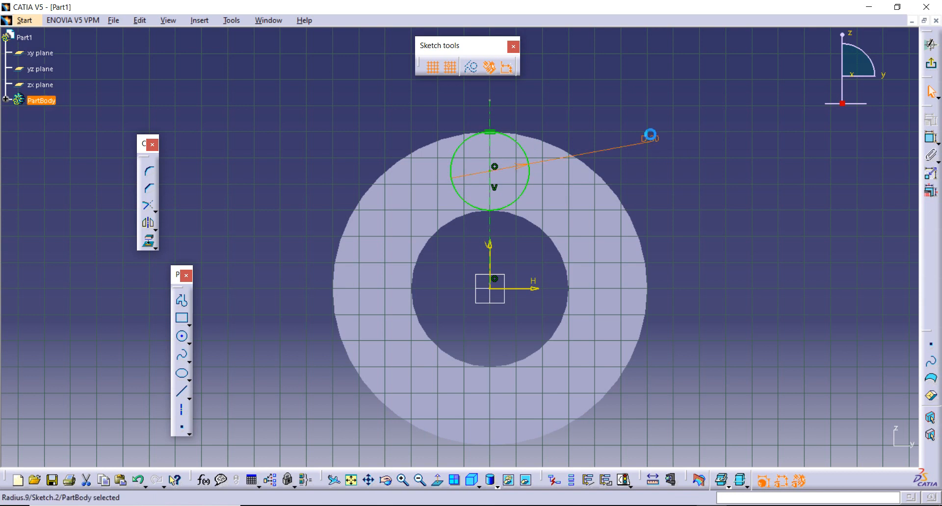
double_click(651, 140)
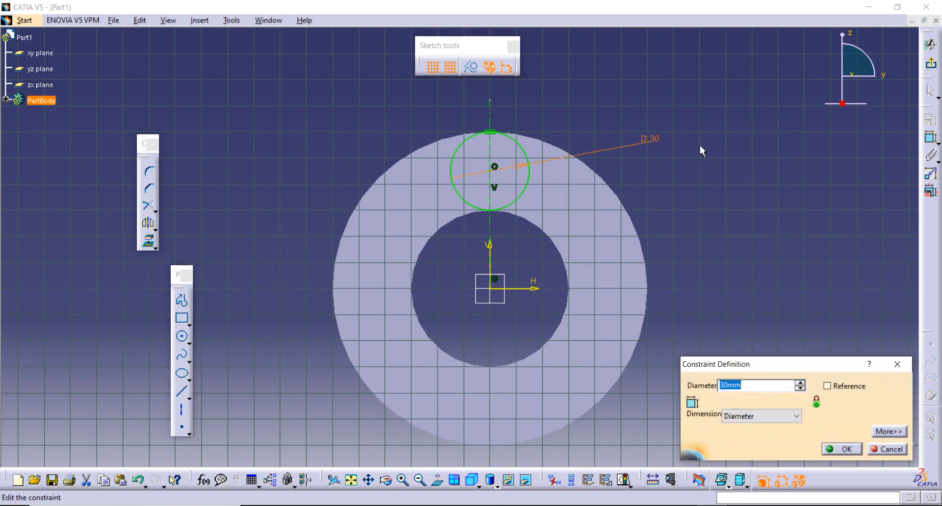
text(20)
key(Return)
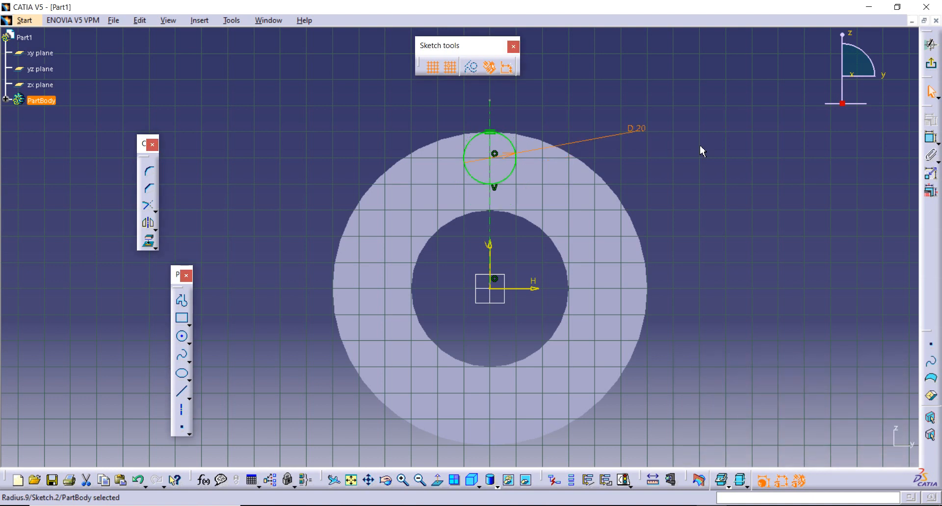
click(714, 150)
- Exit the sketch and cut the 20 mm circle through the ring as a pocket with the Up to last limit
middle_drag(293, 178, 293, 196)
click(931, 44)
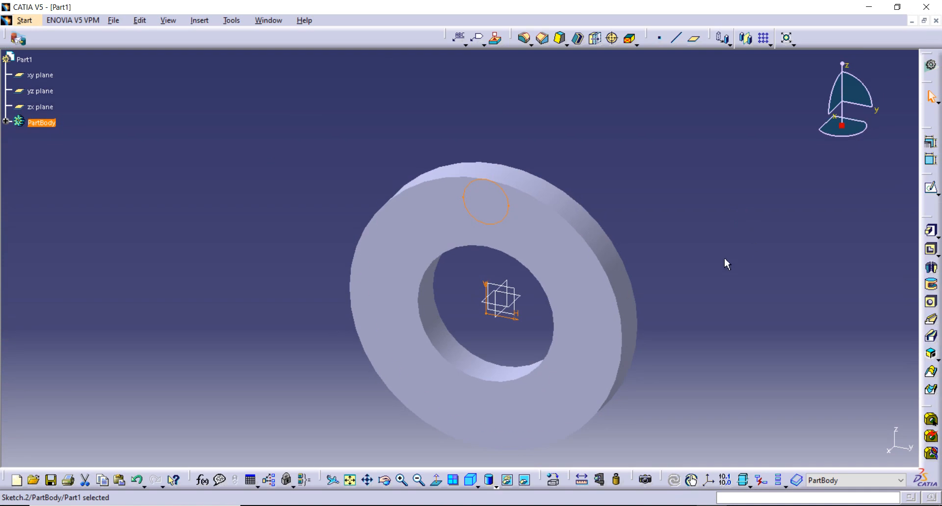
click(931, 249)
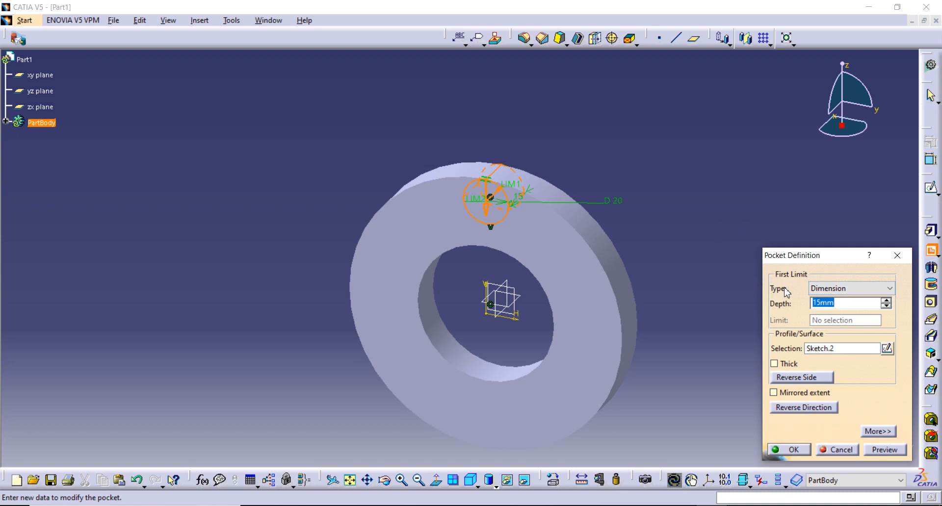
click(856, 293)
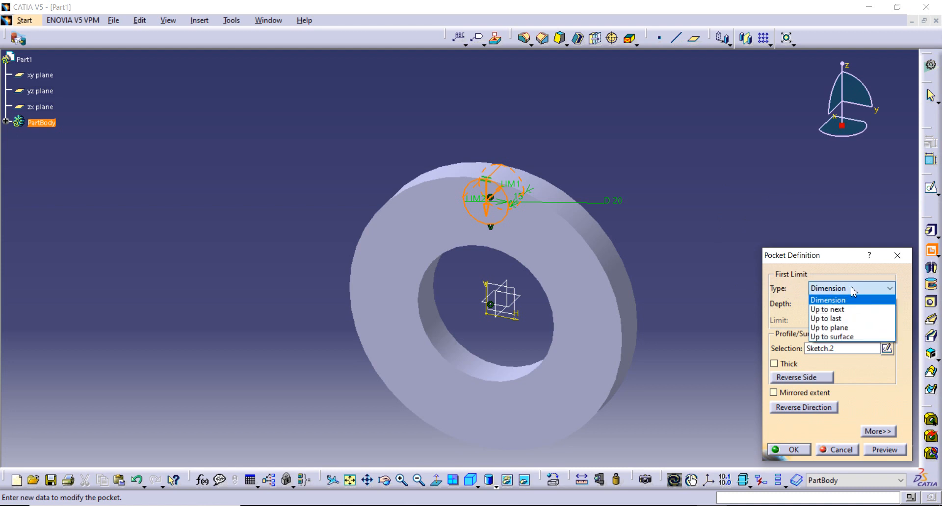
click(845, 320)
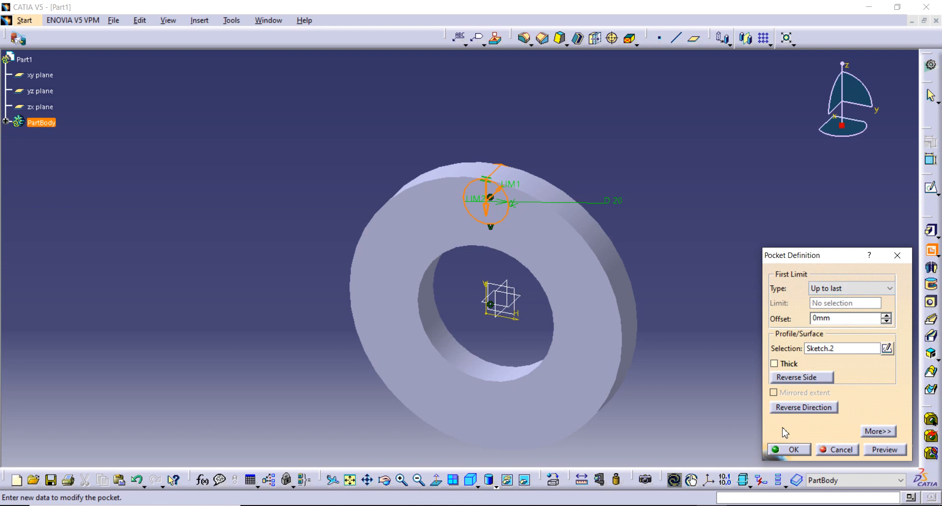
click(790, 450)
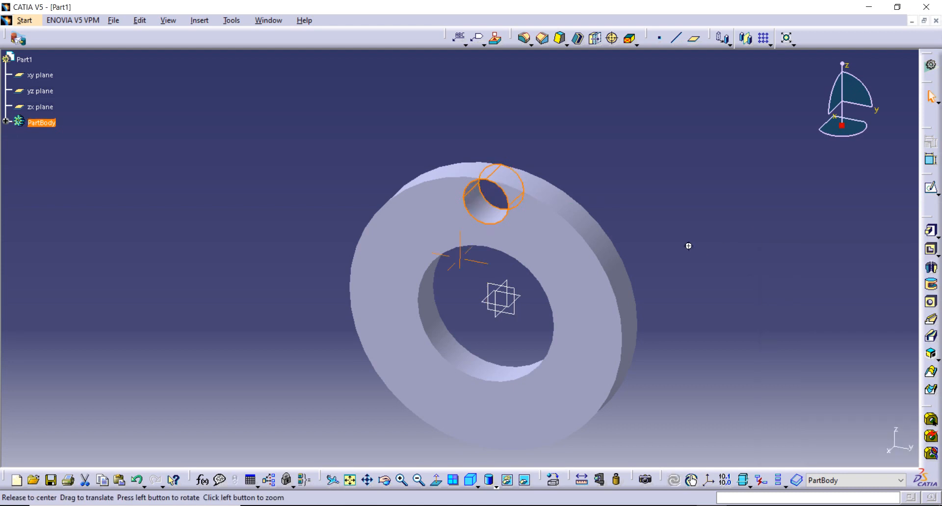
- Try a Complete crown circular pattern of the current solid with 12 instances, using the ring's flat face as reference
middle_drag(688, 246, 717, 223)
middle_drag(288, 221, 349, 176)
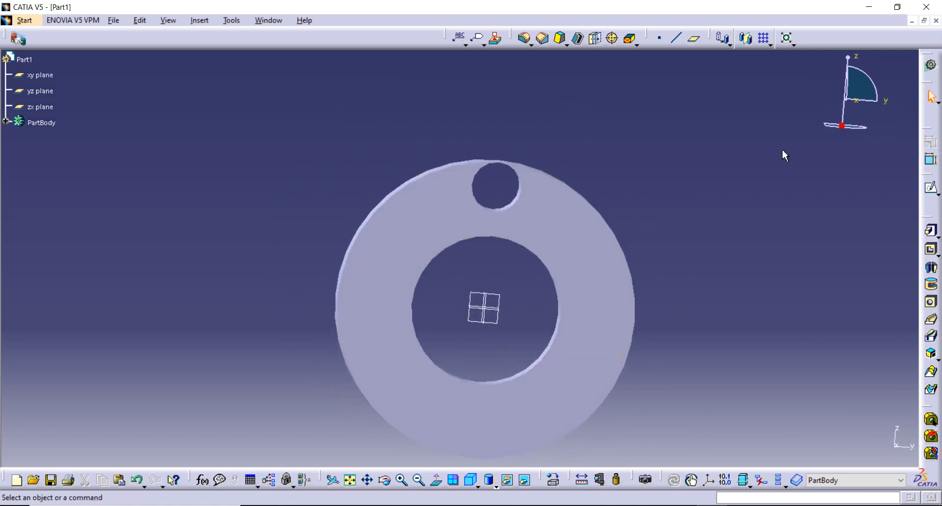
click(770, 46)
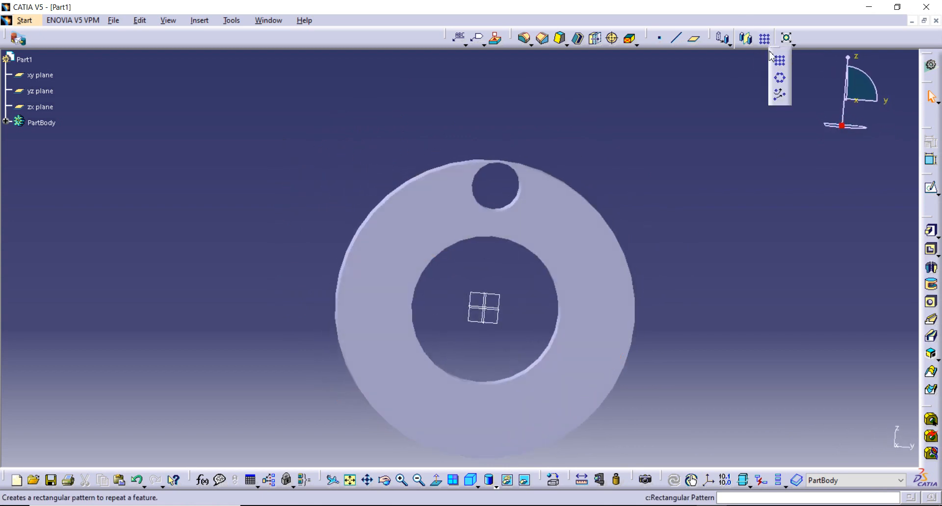
click(779, 77)
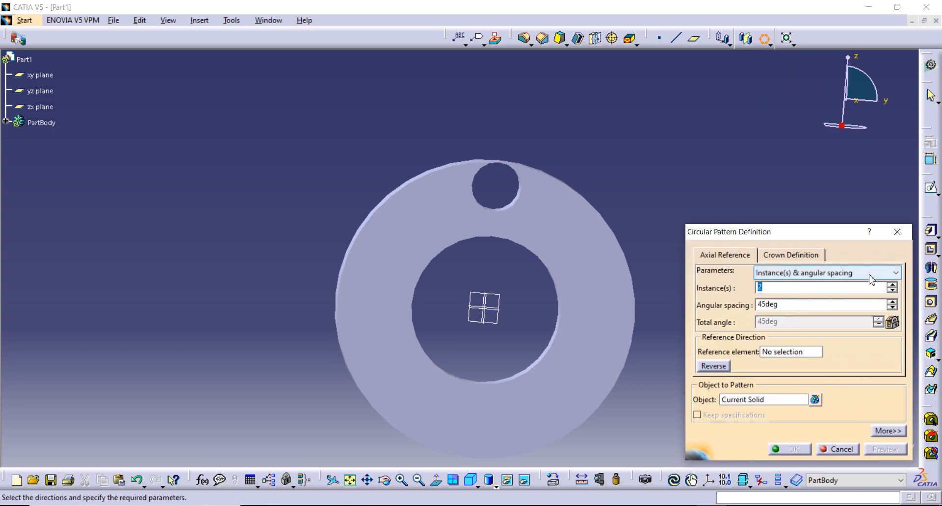
click(853, 277)
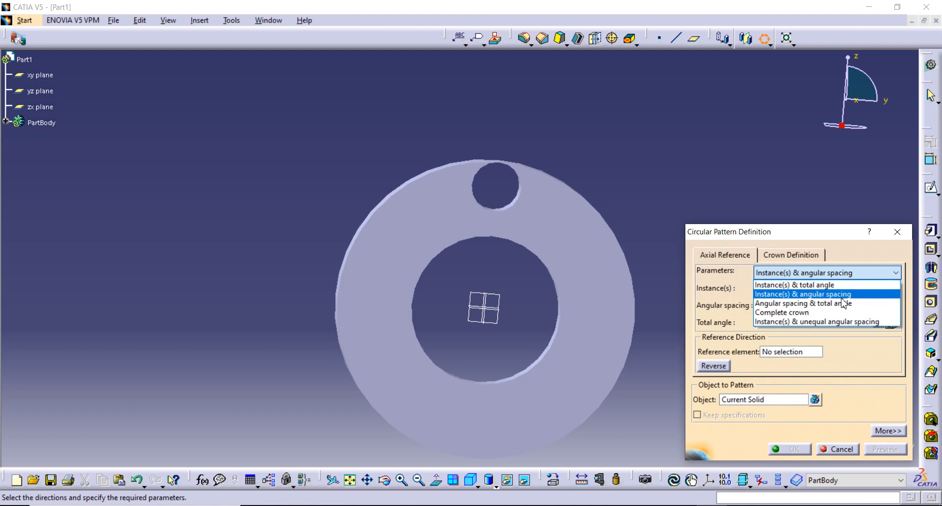
click(827, 313)
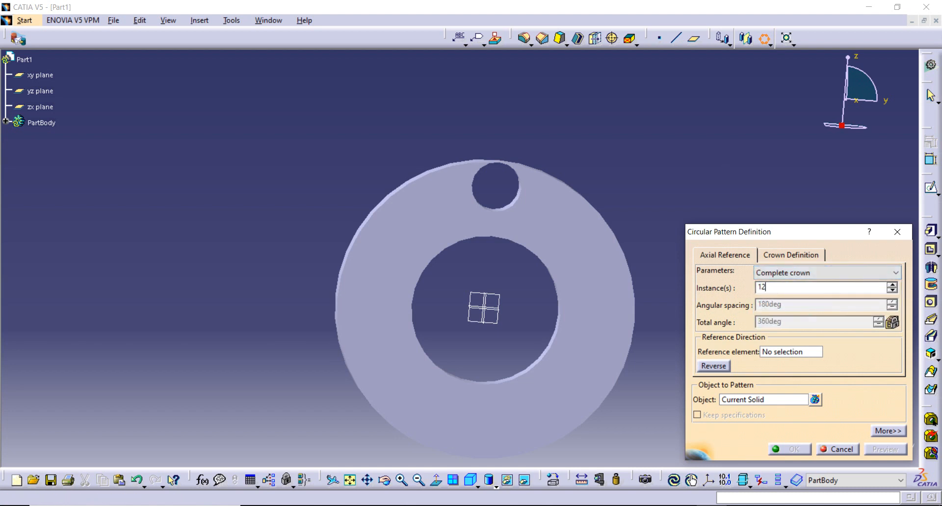
click(783, 356)
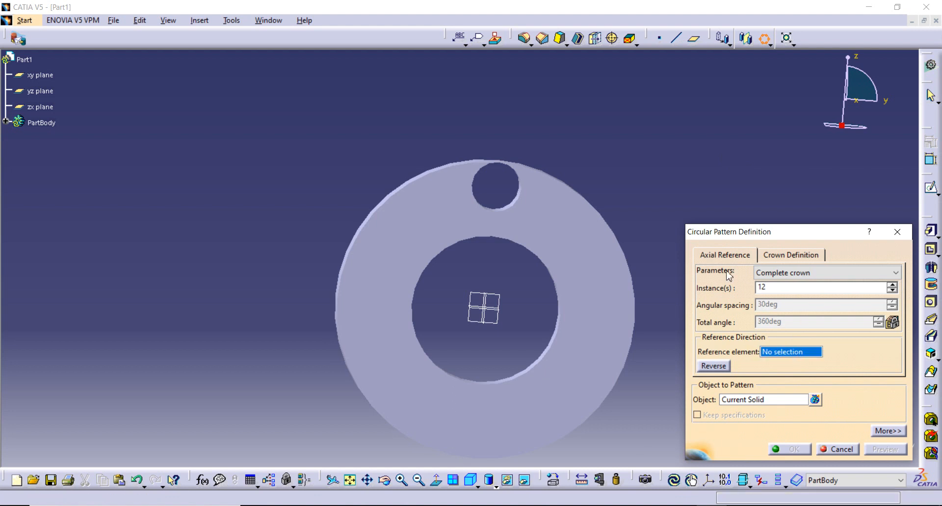
click(599, 240)
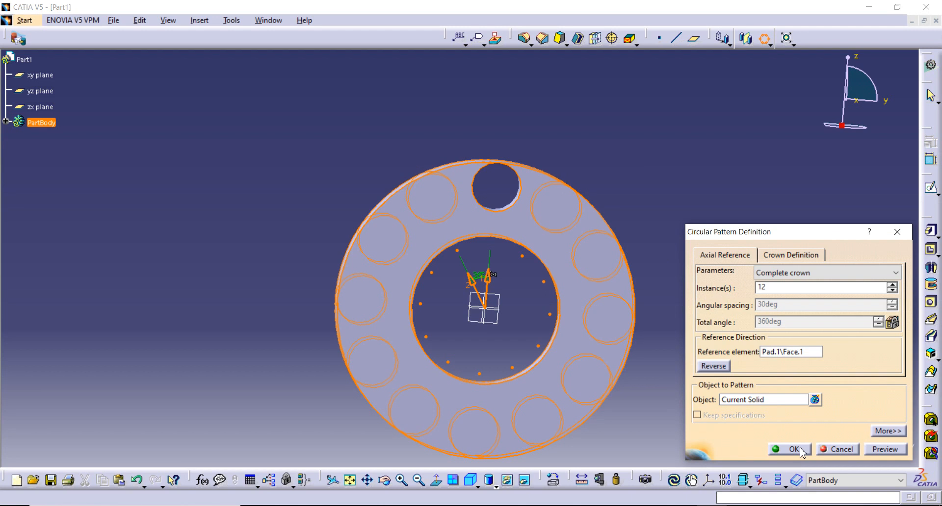
click(774, 447)
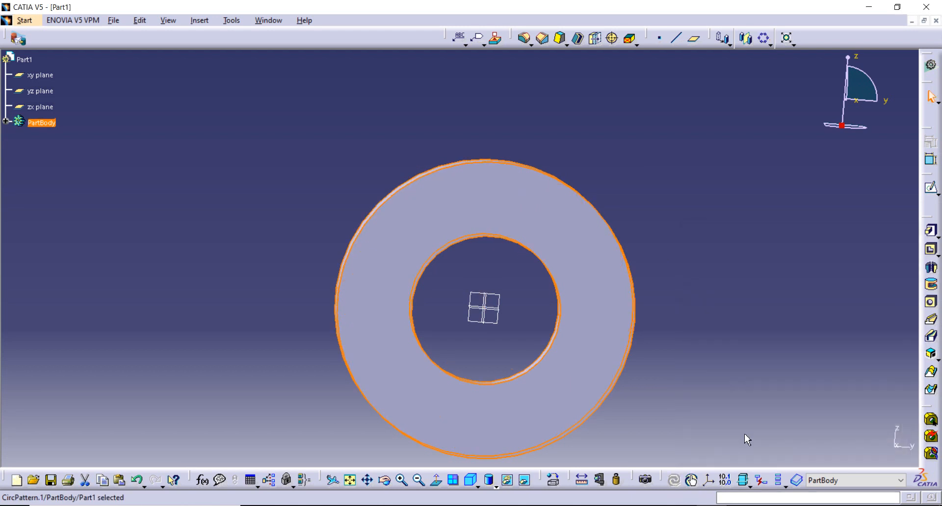
- Inspect the patterned ring and undo the circular pattern of the whole solid
middle_drag(750, 294, 628, 297)
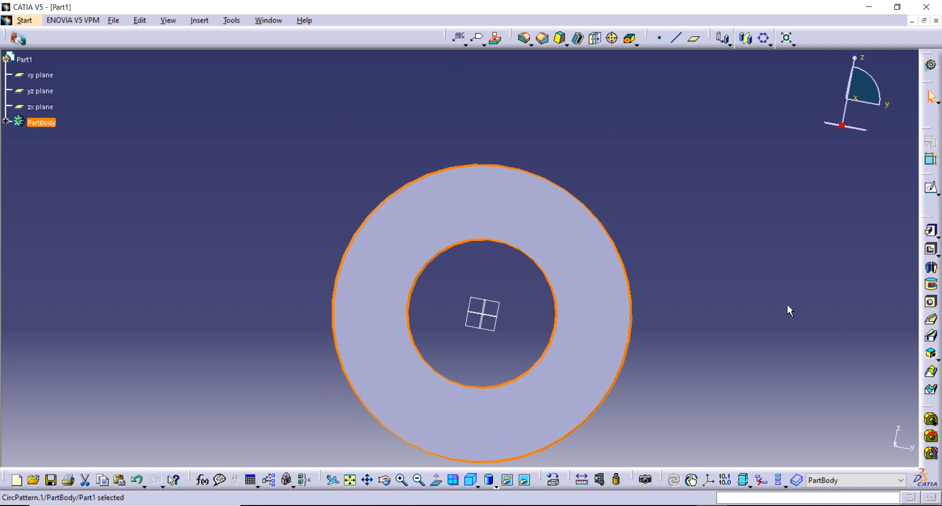
middle_drag(787, 308, 695, 251)
click(748, 281)
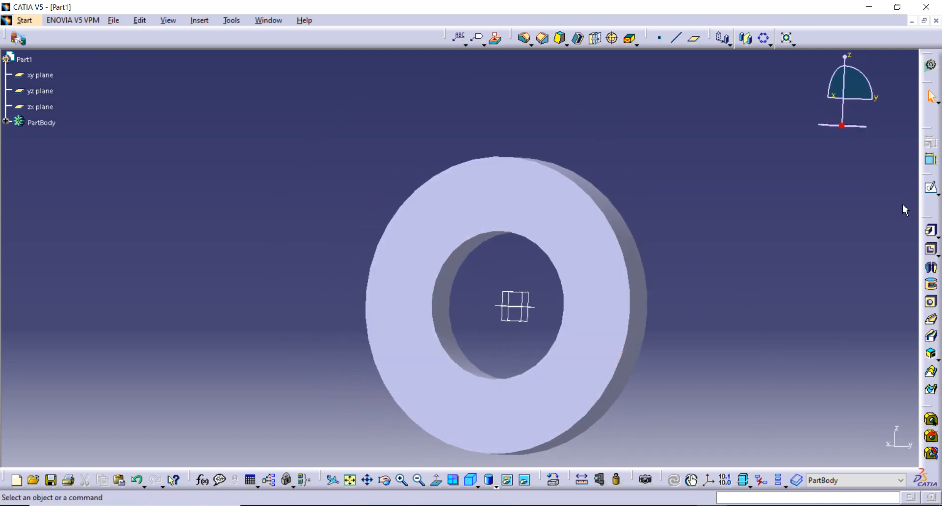
key(ctrl+z)
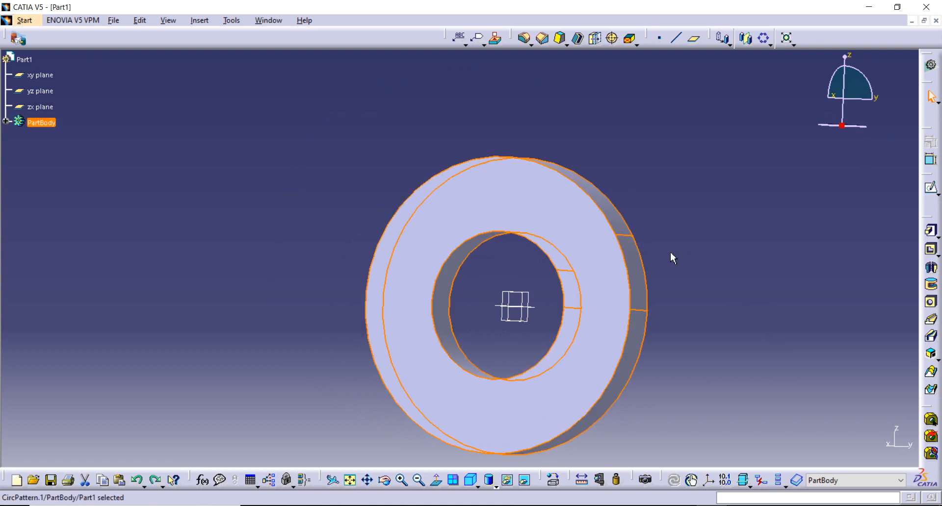
key(ctrl+z)
- Set up a Complete crown circular pattern with 12 instances, using the ring's flat face as reference element
middle_drag(758, 349, 670, 332)
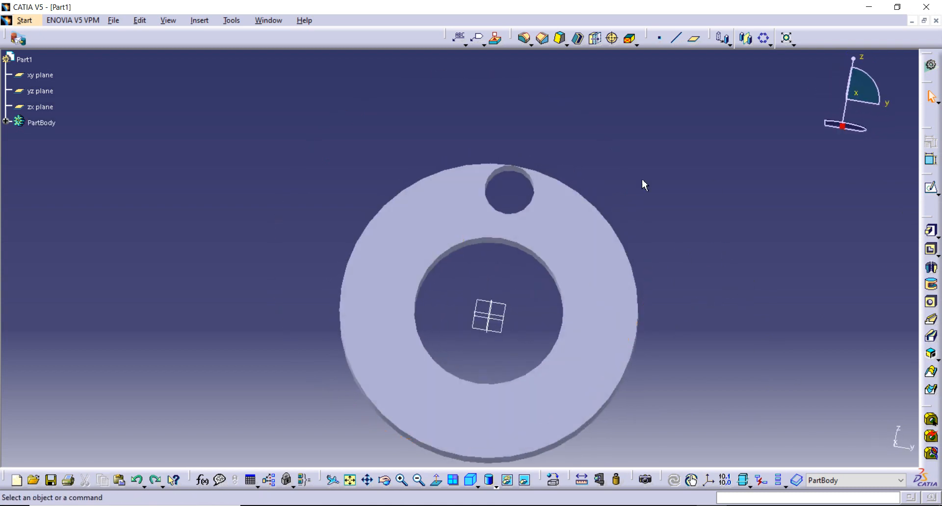
click(771, 45)
click(784, 84)
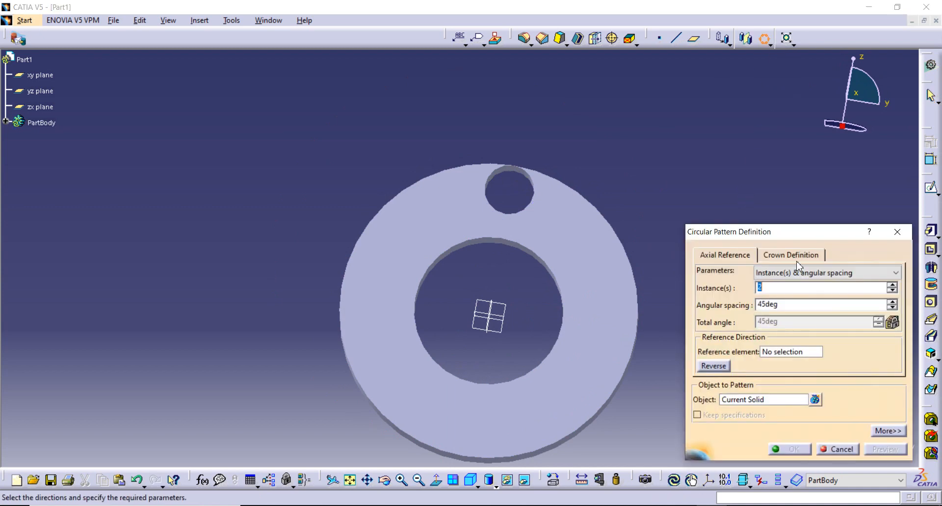
click(797, 271)
click(806, 313)
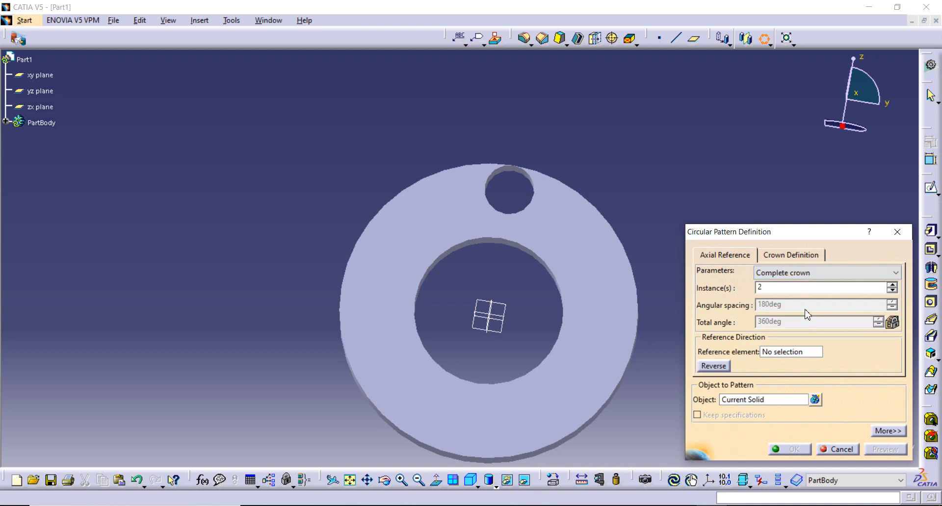
drag(776, 284, 714, 293)
text(12)
click(775, 352)
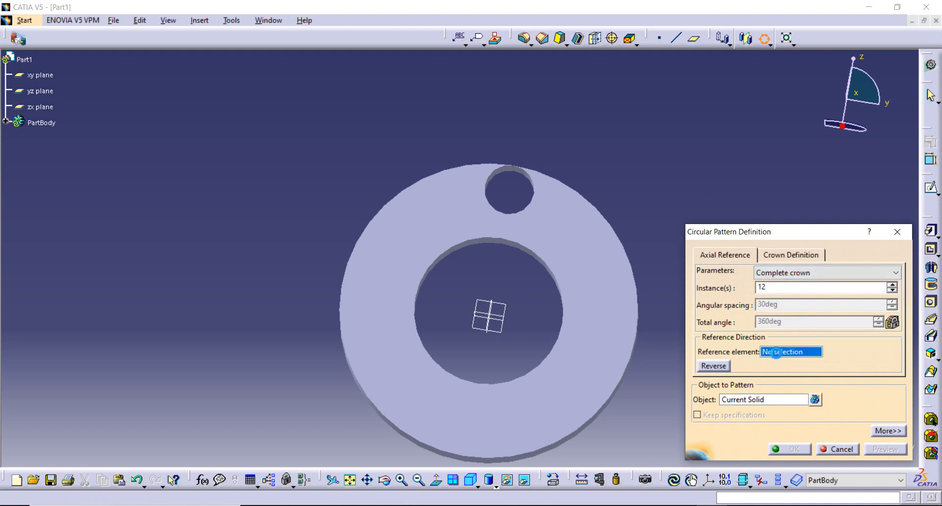
click(604, 271)
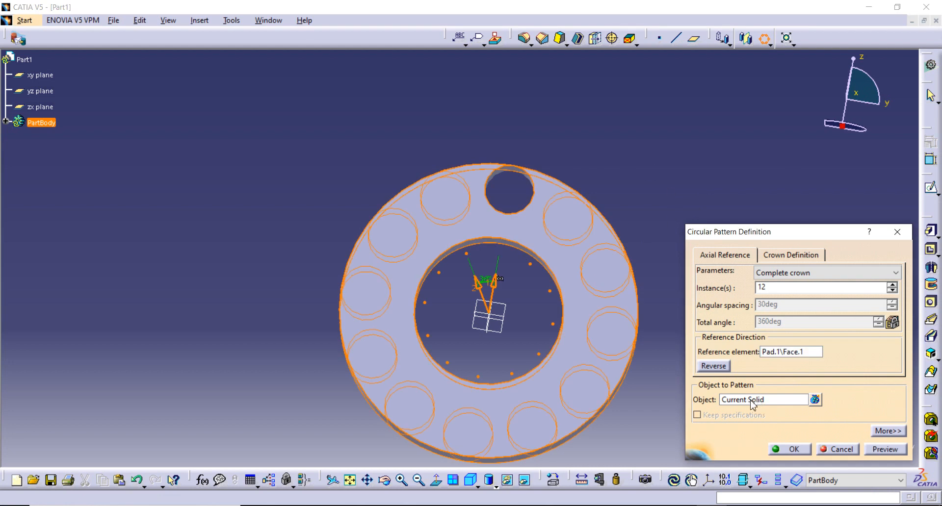
- Choose the round pocket as the object to pattern and create the circular pattern
click(779, 404)
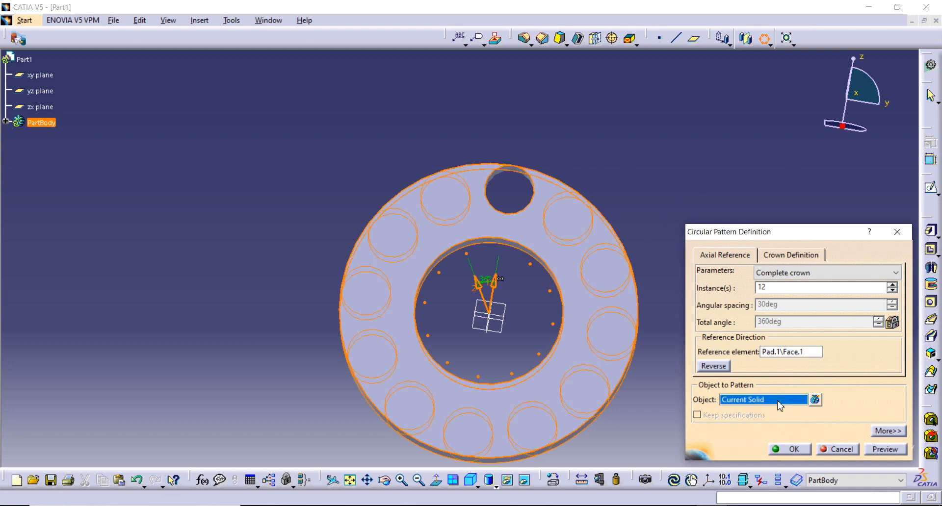
click(496, 175)
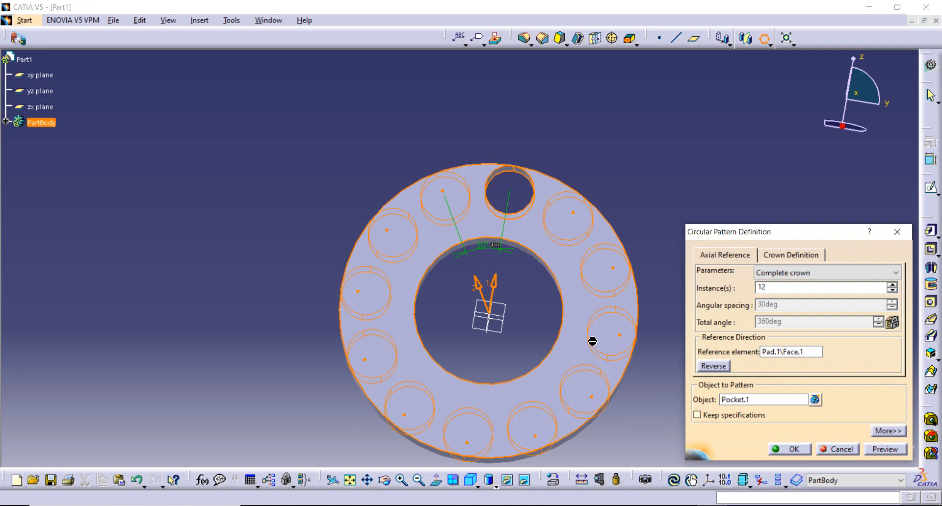
click(796, 449)
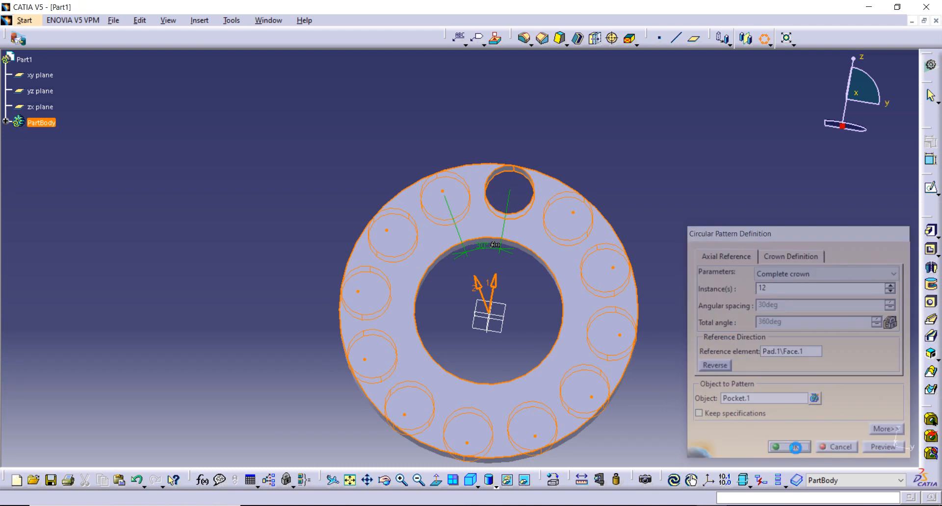
middle_drag(752, 276, 710, 239)
click(709, 235)
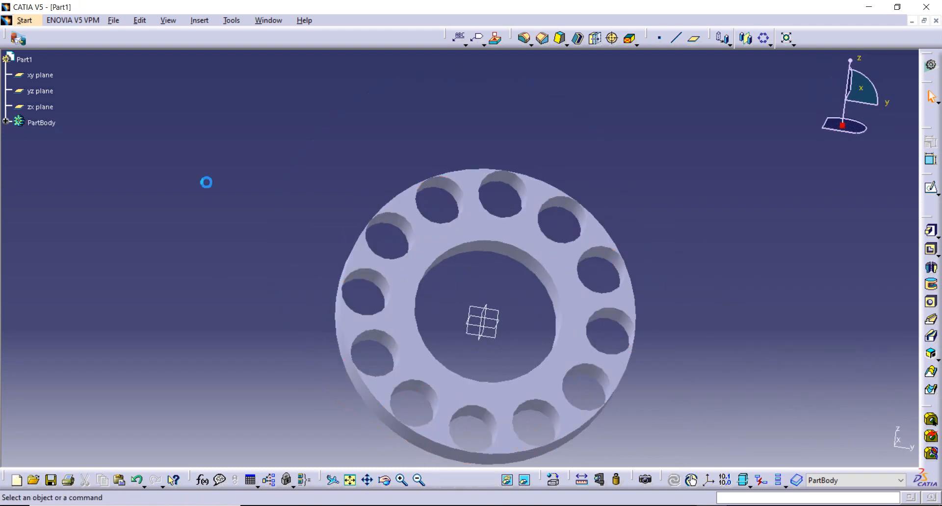
- Save the part as a CATPart named Part1 in the Desktop folder
click(114, 20)
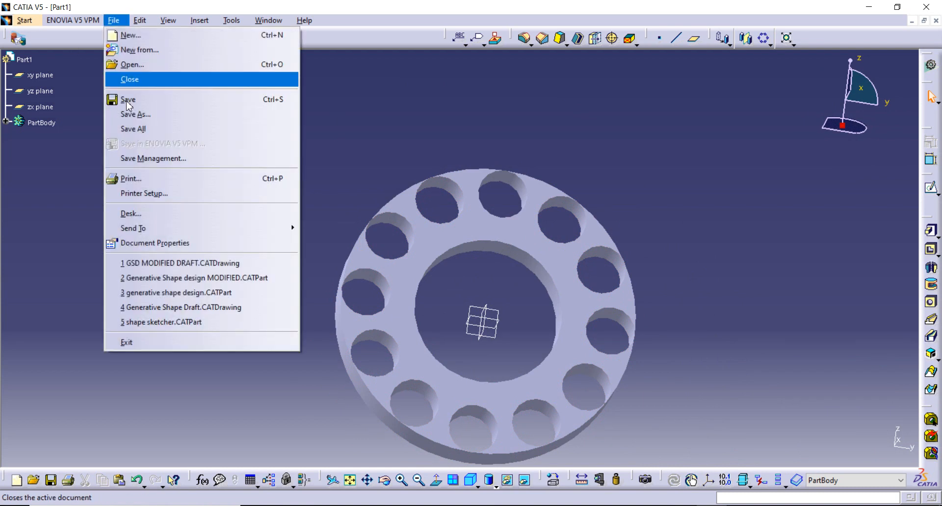
click(133, 77)
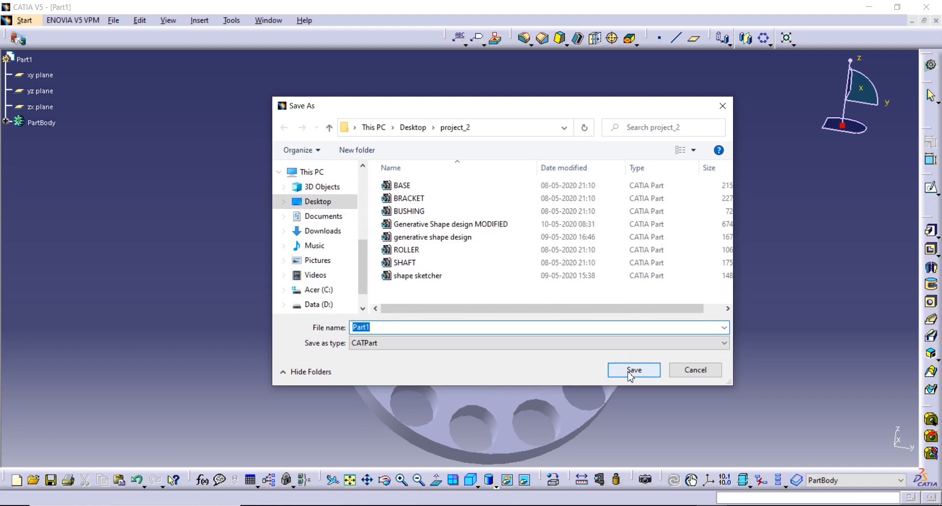
click(413, 127)
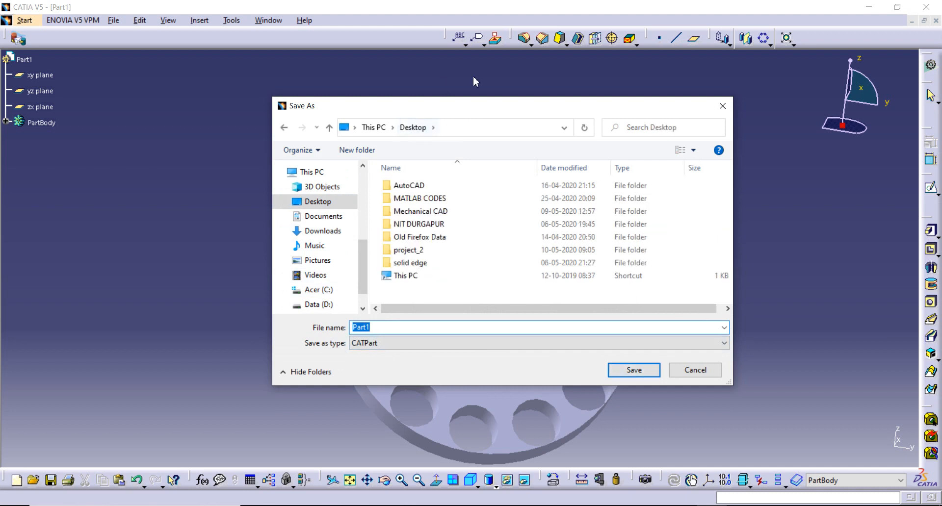
click(637, 371)
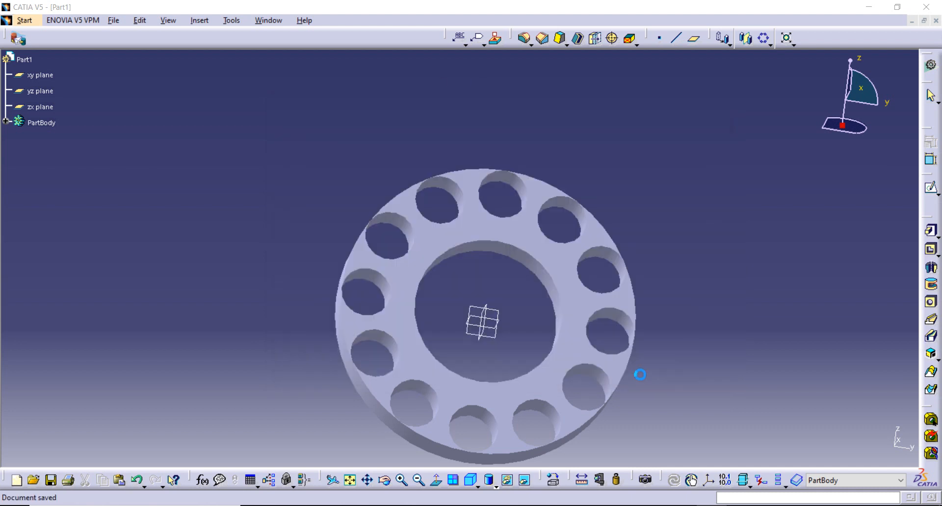
- Start a new part in the Part Design workbench
middle_drag(696, 292, 568, 245)
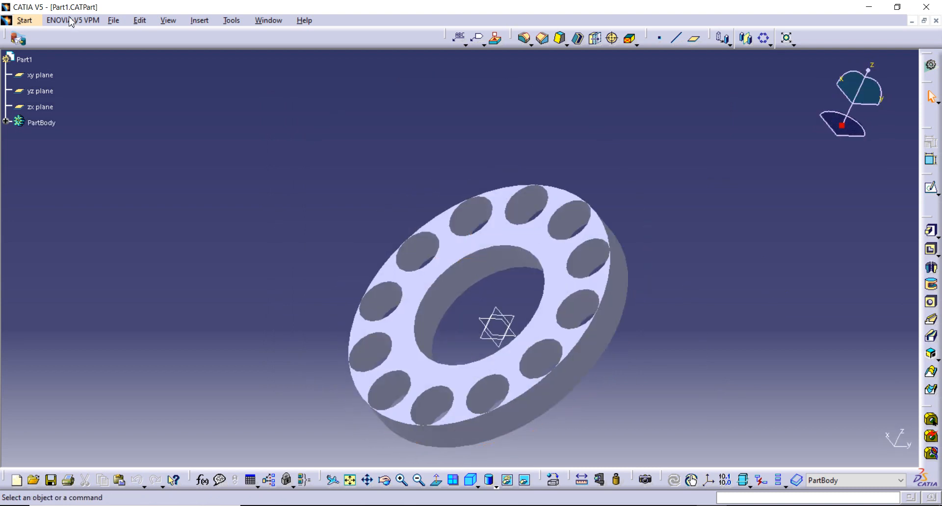
click(25, 21)
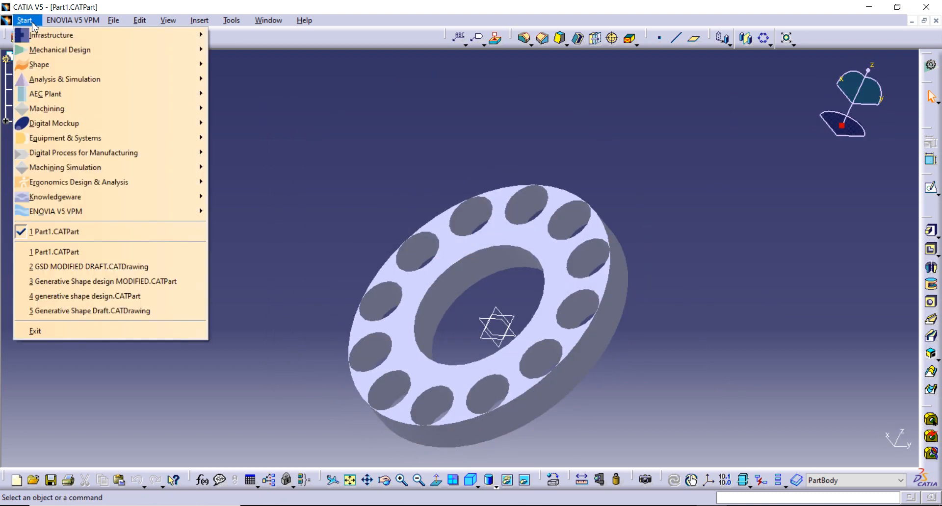
mouse_move(42, 54)
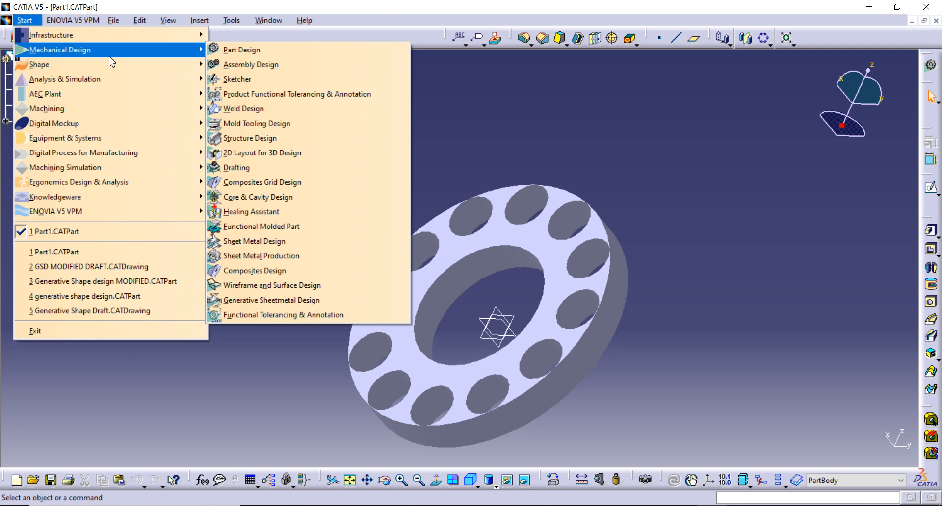
click(246, 52)
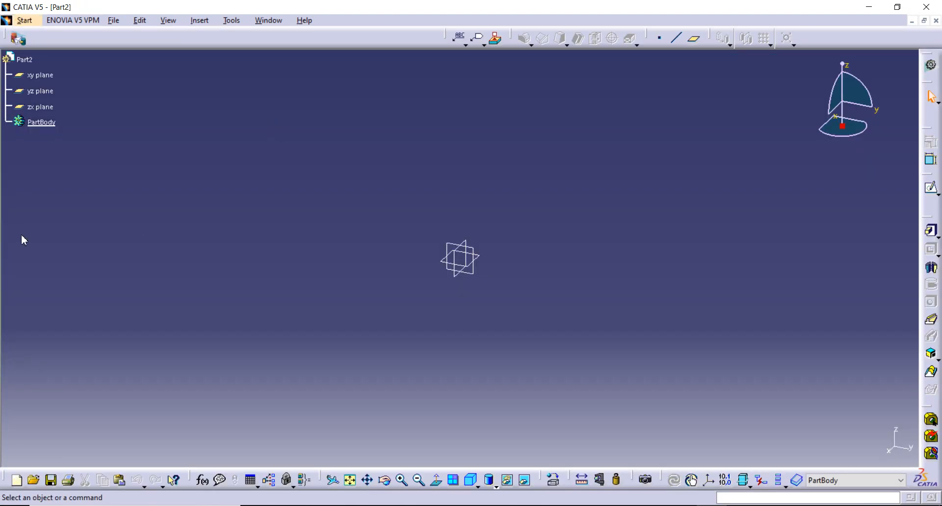
- On the yz plane, sketch a circle about 146 mm in diameter centred on the origin
click(475, 276)
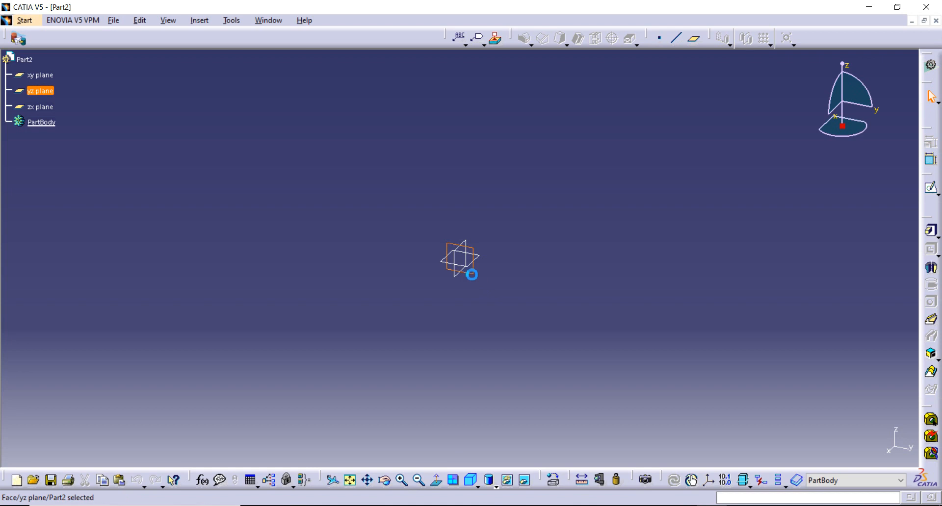
click(931, 187)
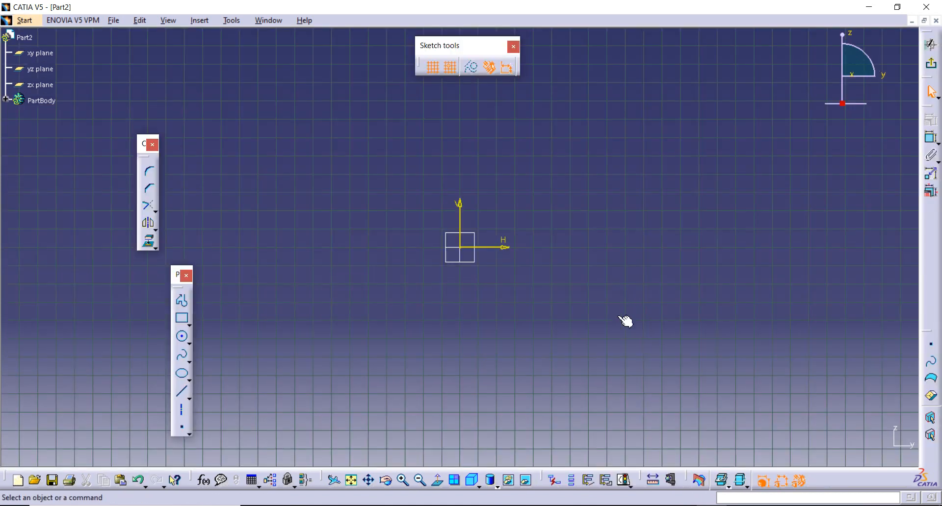
click(183, 339)
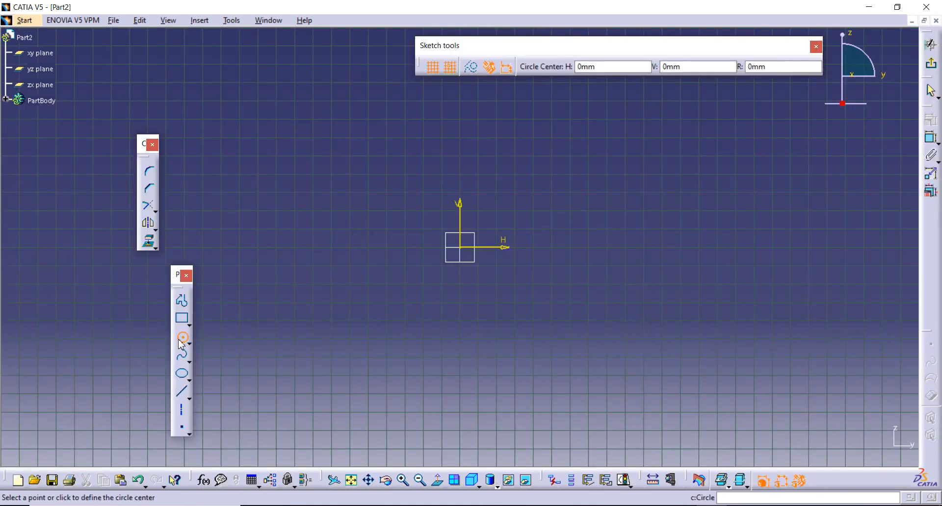
click(461, 248)
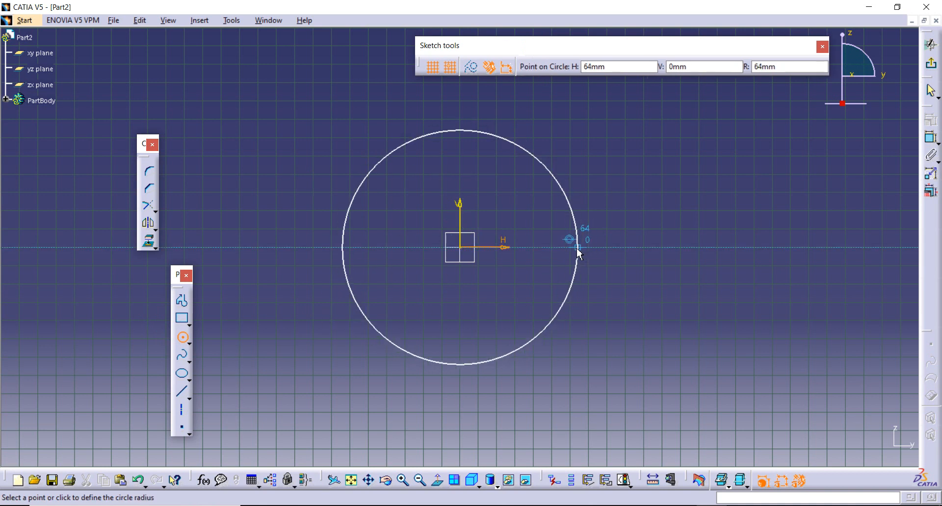
click(594, 246)
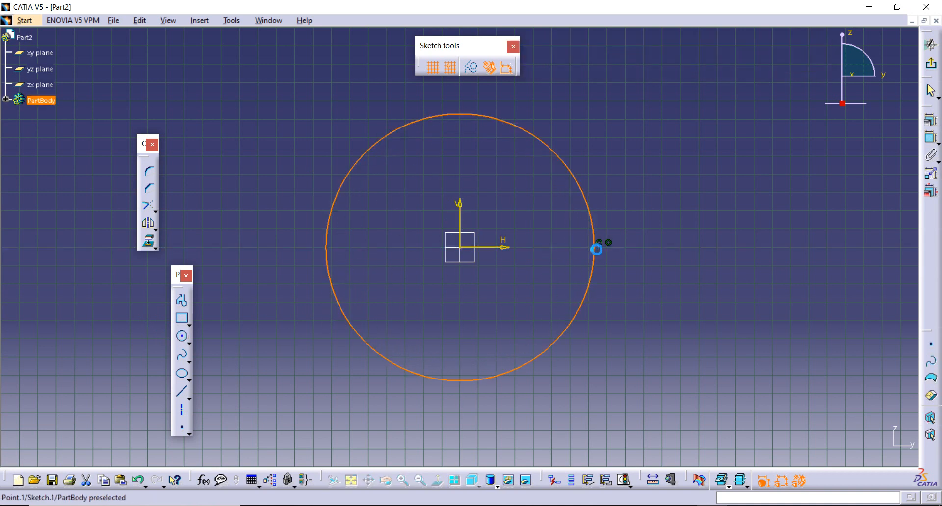
- Dimension the circle's diameter and set it to 80 mm
click(757, 279)
click(930, 139)
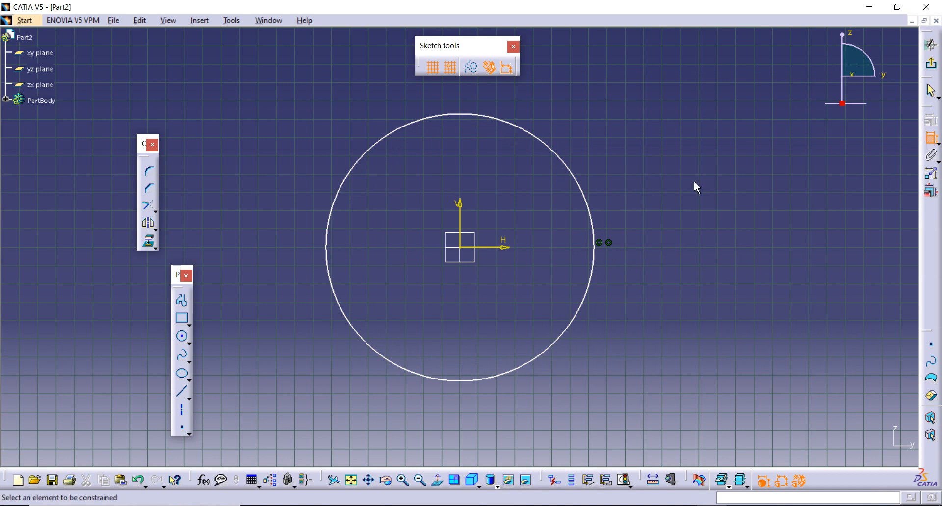
click(597, 229)
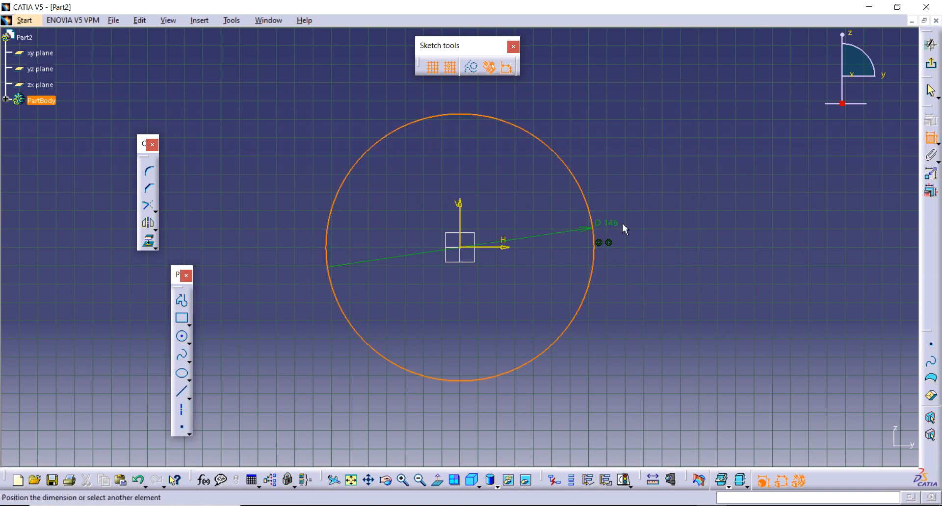
click(651, 232)
double_click(654, 238)
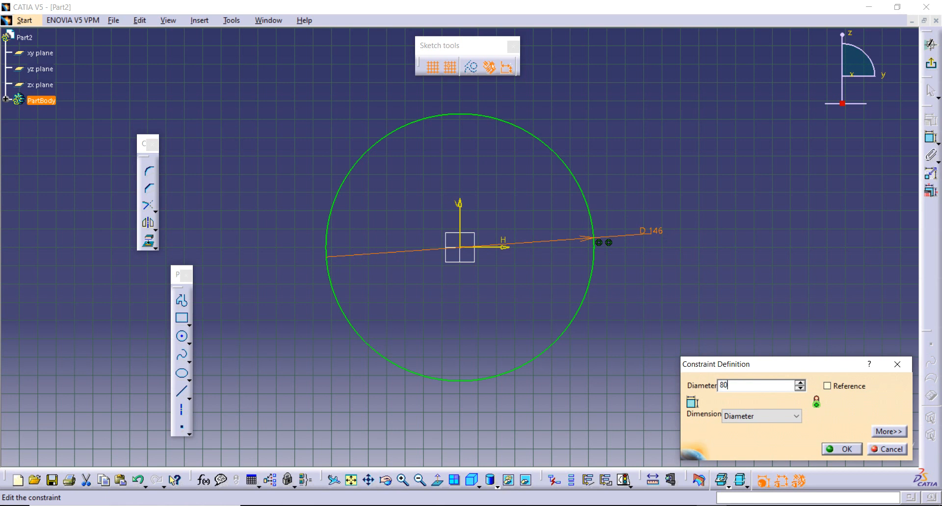
key(Return)
ctrl+middle_drag(283, 273, 308, 188)
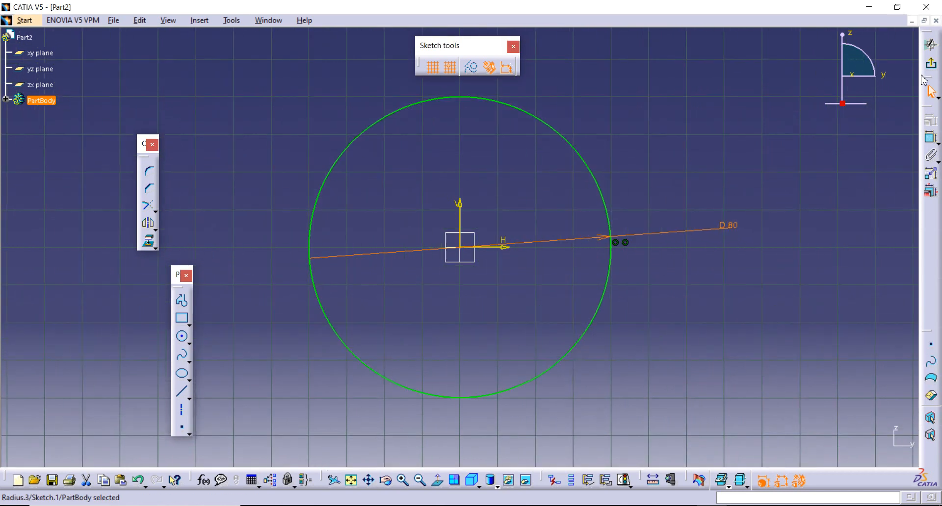
- Exit the sketch and extrude the 80 mm circle into a thin disc with the Pad command
click(930, 63)
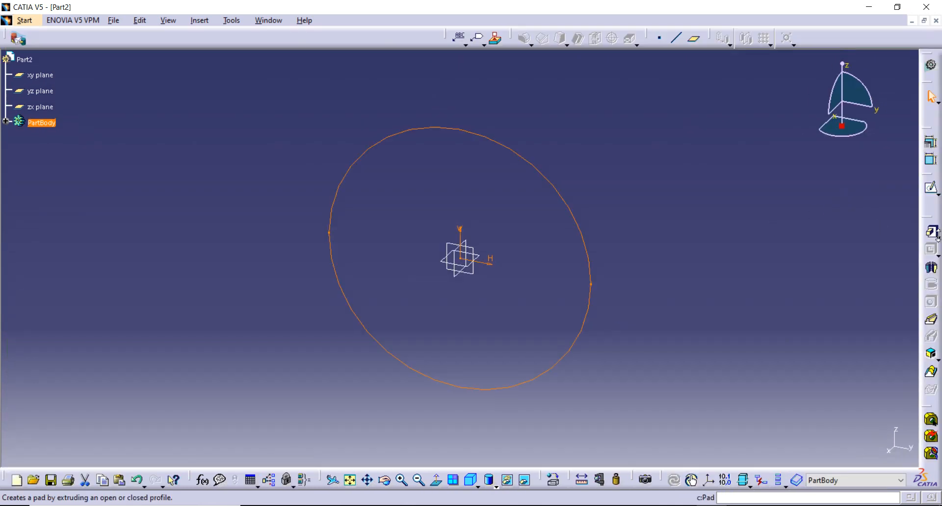
click(932, 233)
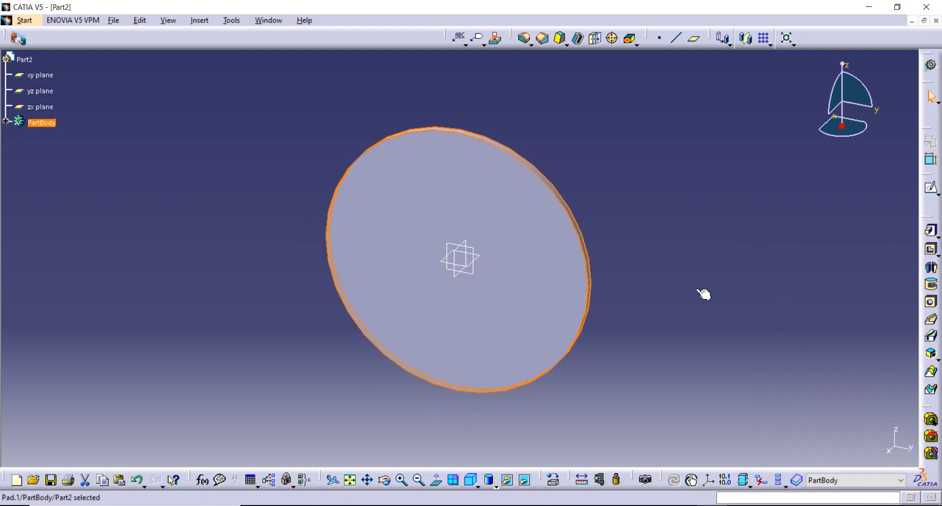
- On the disc's opposite flat face, sketch a circle about 48 mm in diameter centred on the origin
middle_drag(703, 294, 731, 278)
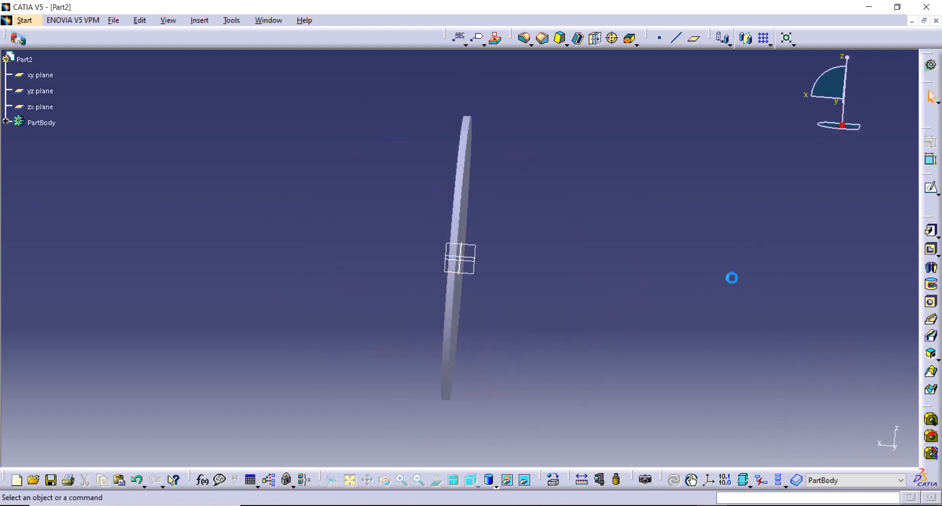
middle_drag(687, 152, 553, 151)
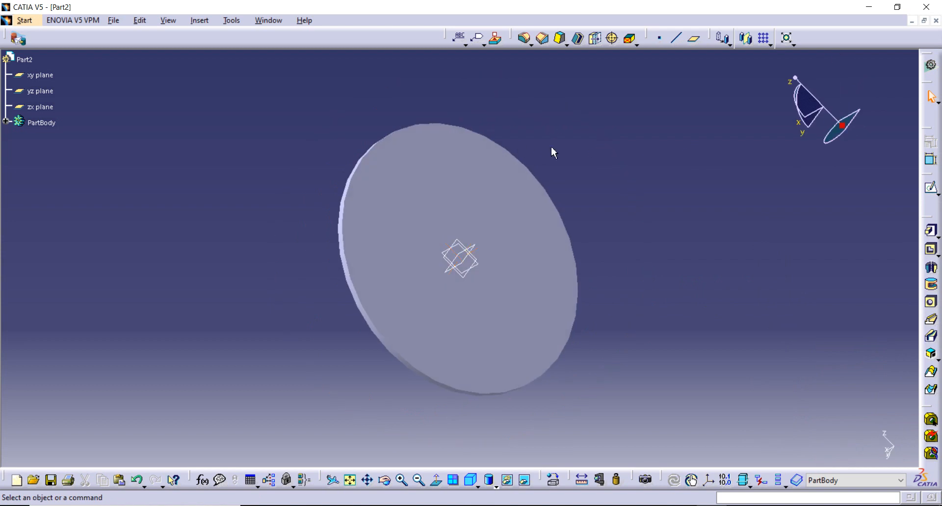
click(521, 181)
click(930, 187)
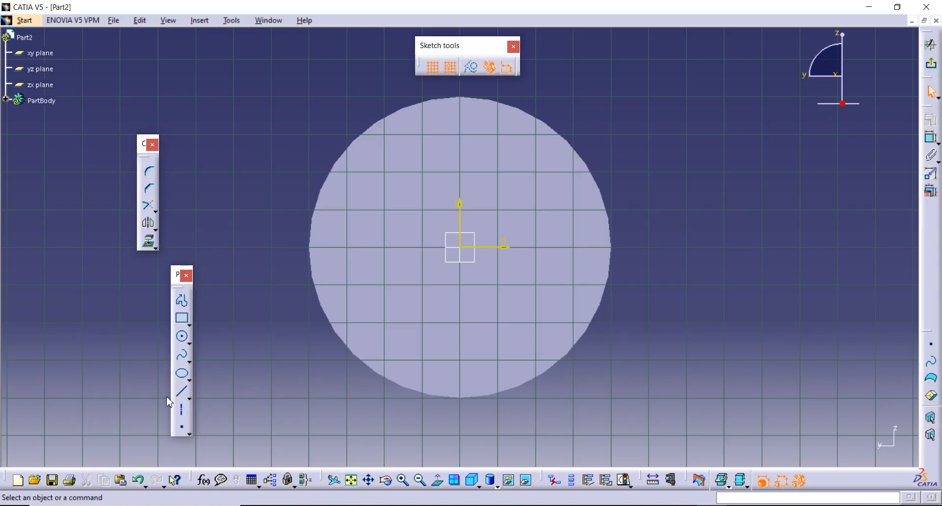
click(181, 337)
click(456, 248)
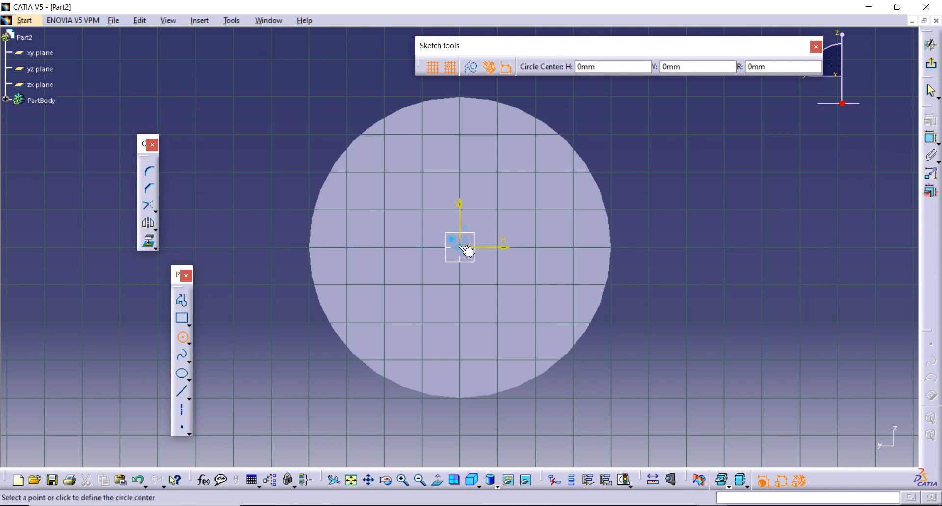
click(552, 253)
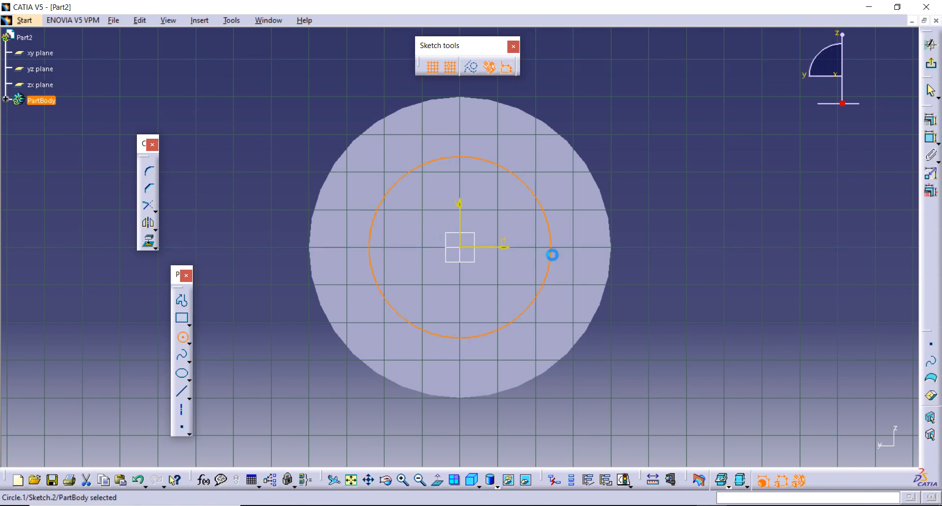
- Dimension the new circle on the disc face and set its diameter to 60 mm
click(931, 143)
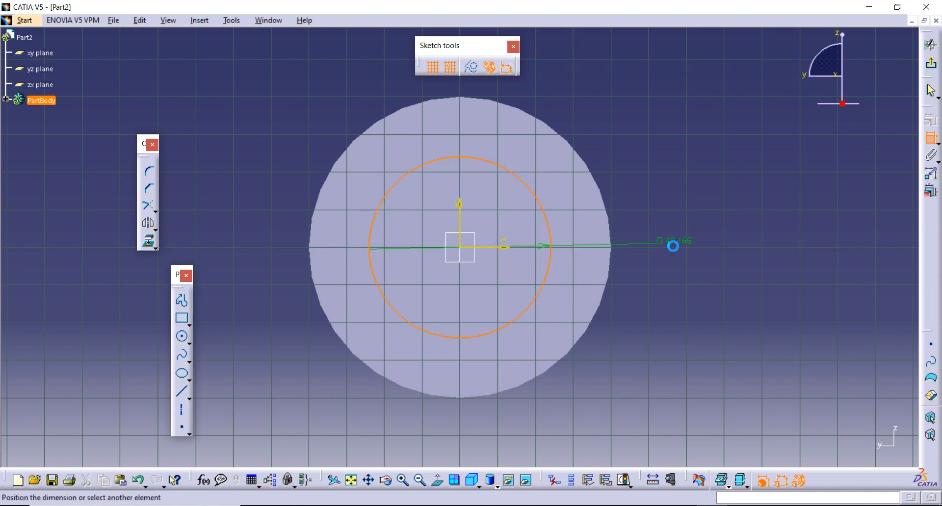
click(694, 255)
double_click(691, 247)
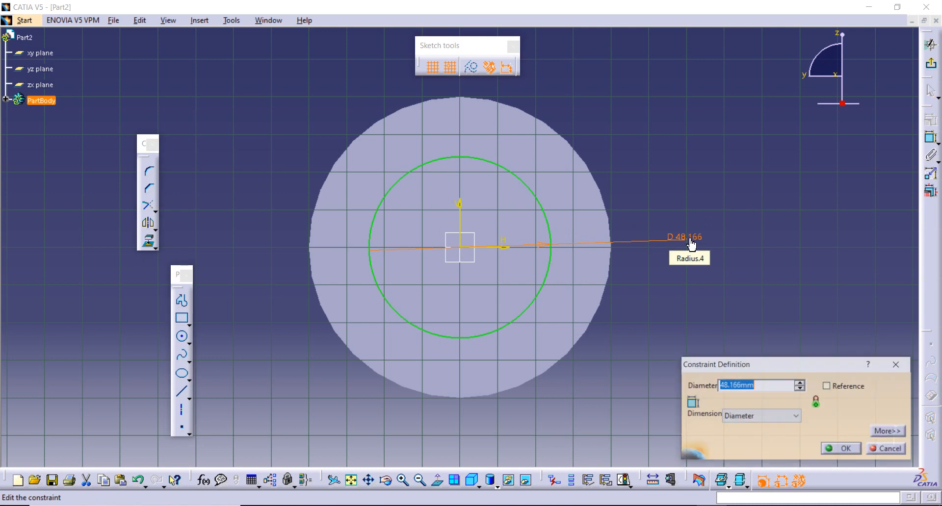
text(60mm)
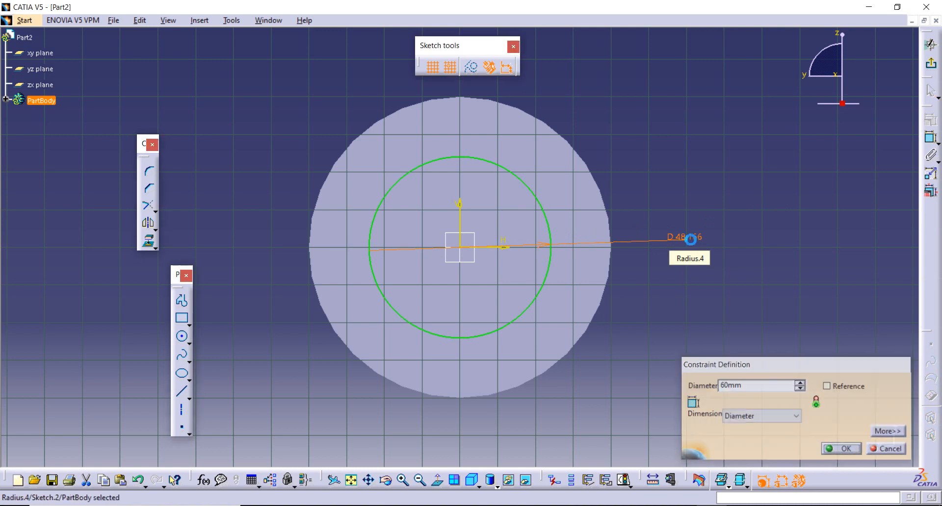
key(Return)
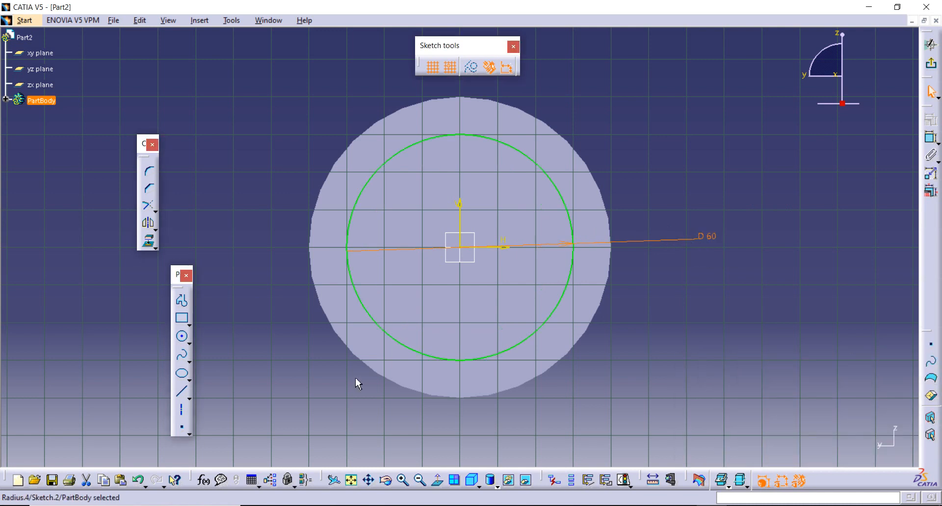
- Exit the sketch and extrude the 60 mm circle as a 40 mm long pad
mouse_move(308, 372)
middle_down()
mouse_move(292, 380)
mouse_move(513, 393)
mouse_move(334, 407)
middle_up()
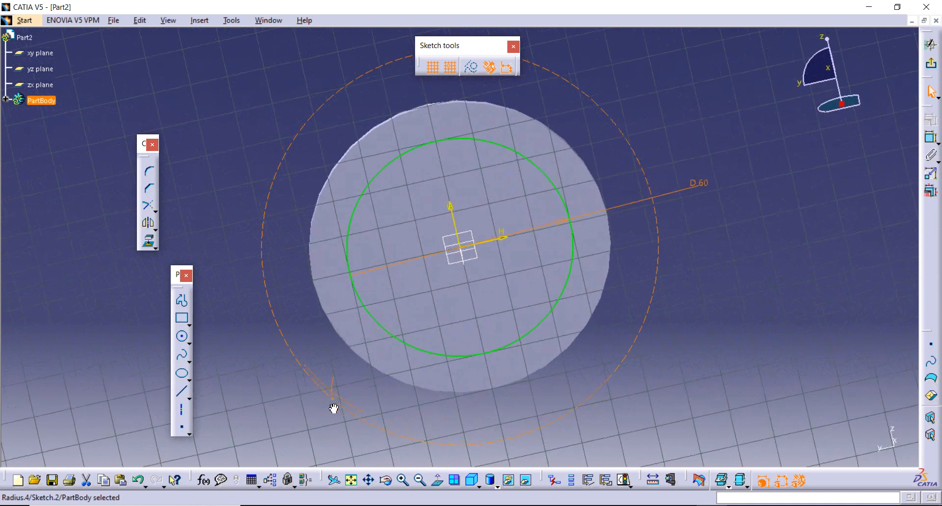
click(931, 64)
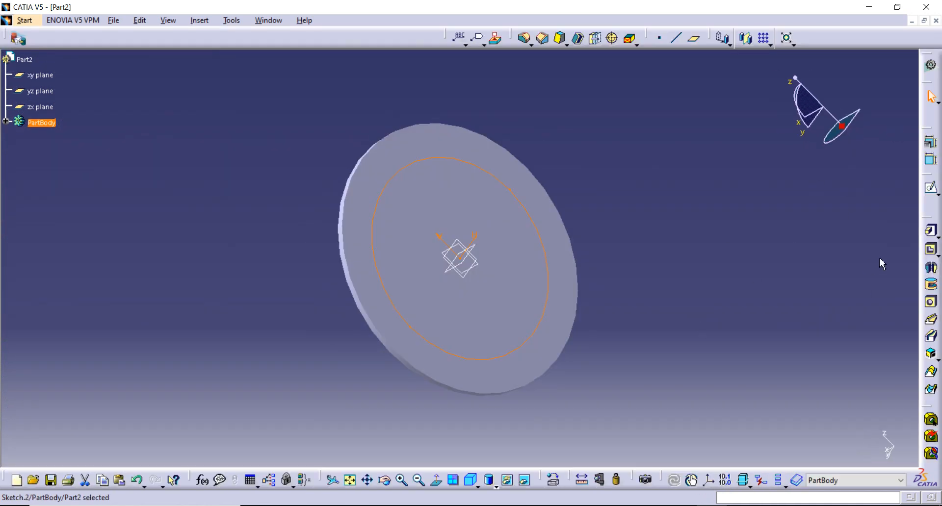
click(931, 230)
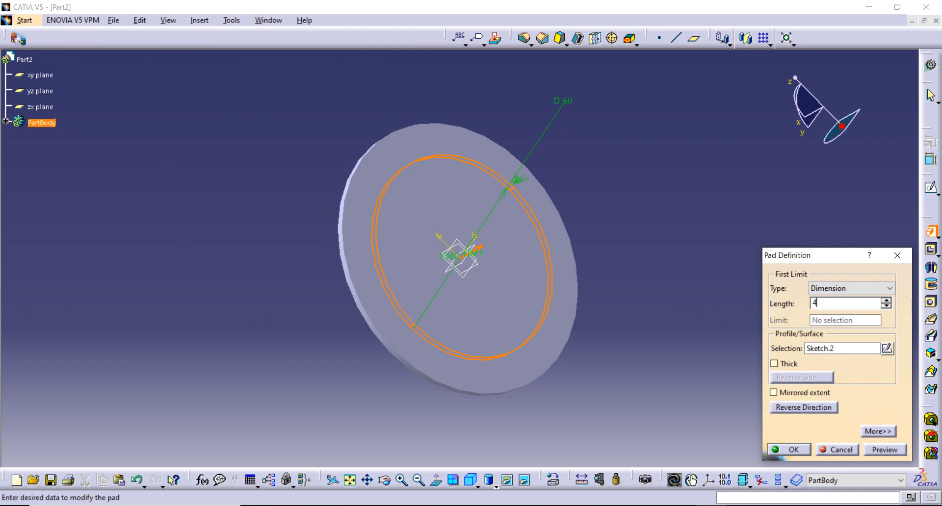
key(Return)
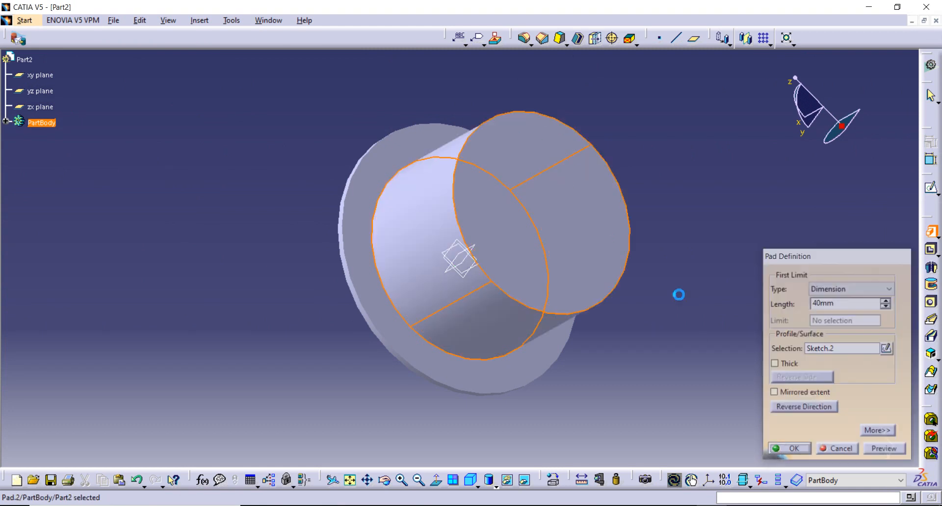
- On the end face of the cylindrical boss, sketch a circle about 56 mm in diameter centred on the origin
middle_drag(254, 326, 273, 300)
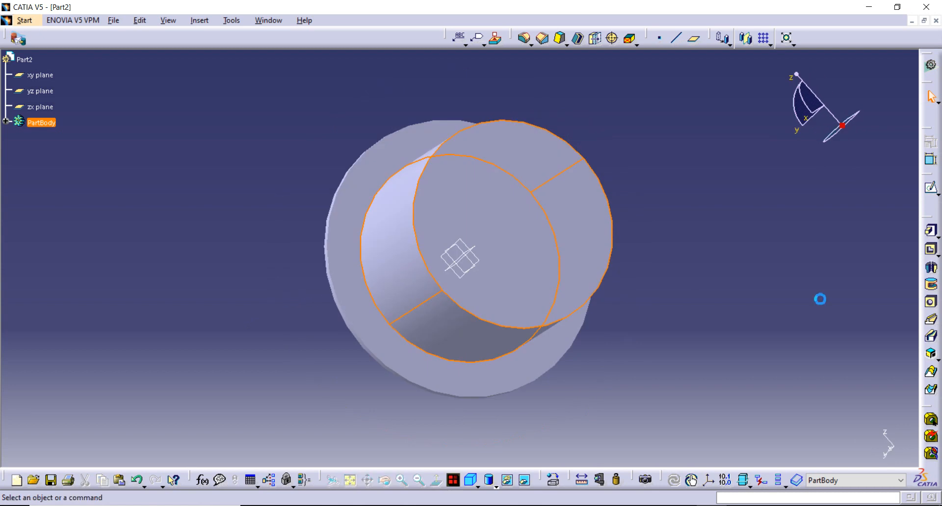
click(524, 196)
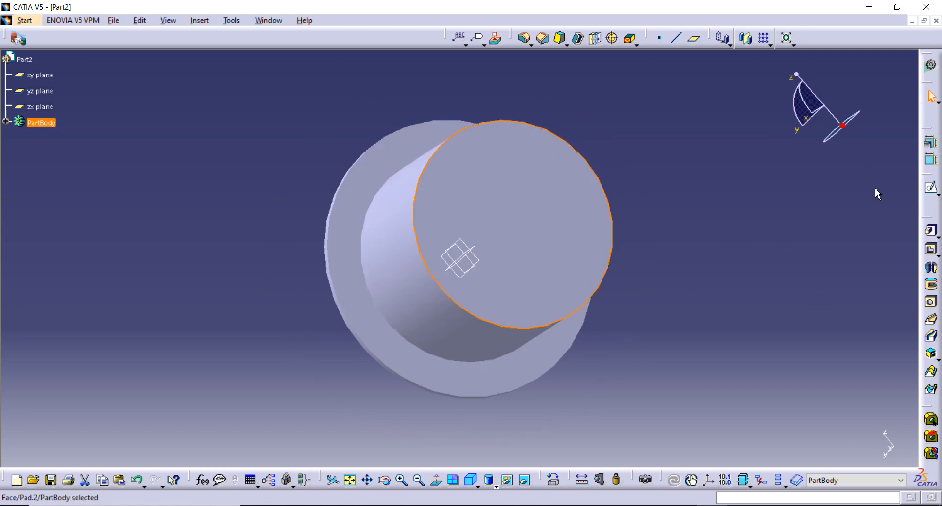
click(932, 190)
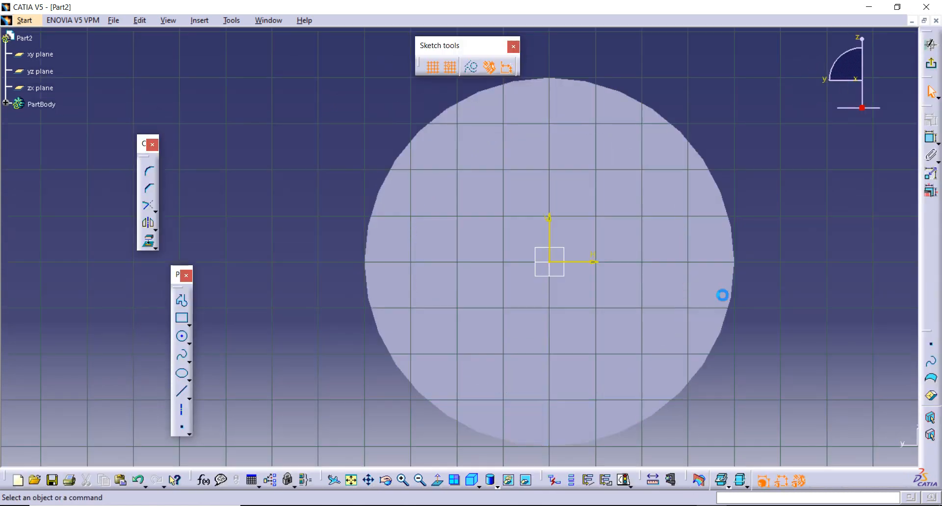
click(184, 338)
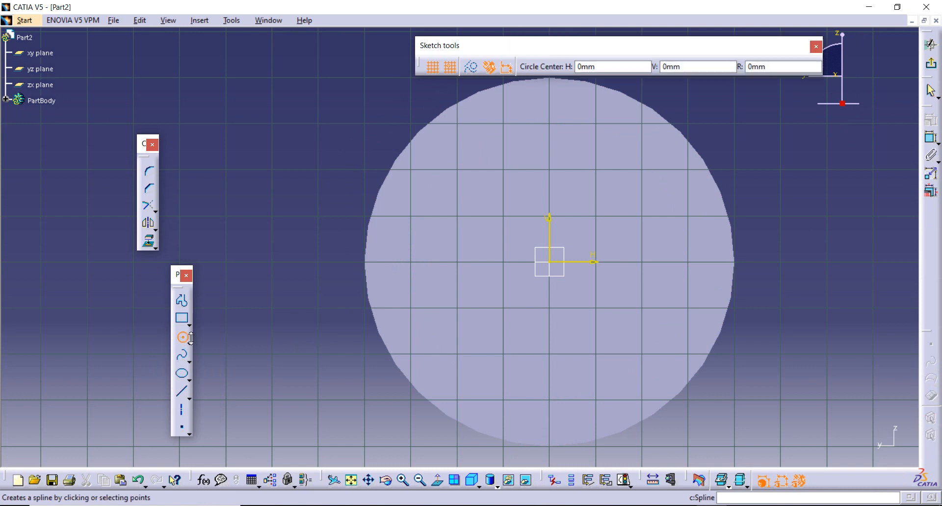
click(550, 263)
click(682, 269)
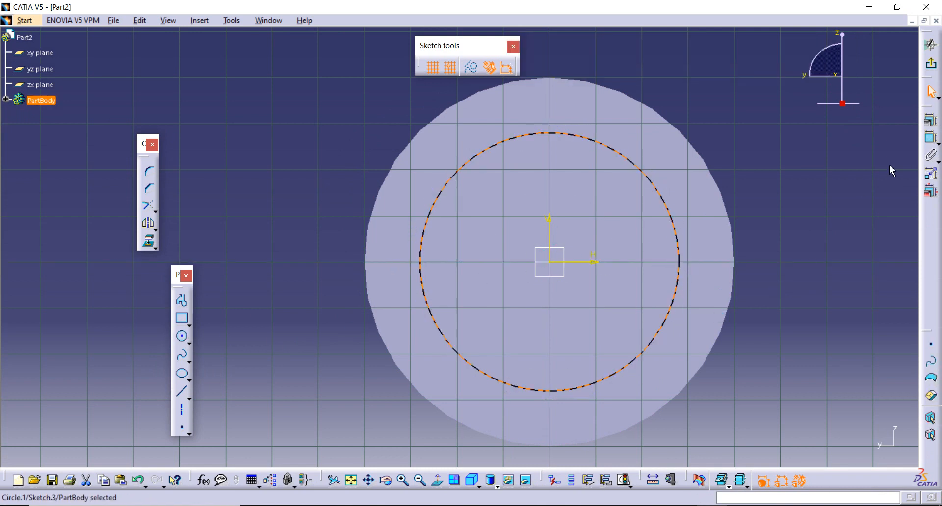
- Dimension the circle on the boss's end face, set its diameter to 60 mm, and exit the sketch
click(931, 140)
click(783, 253)
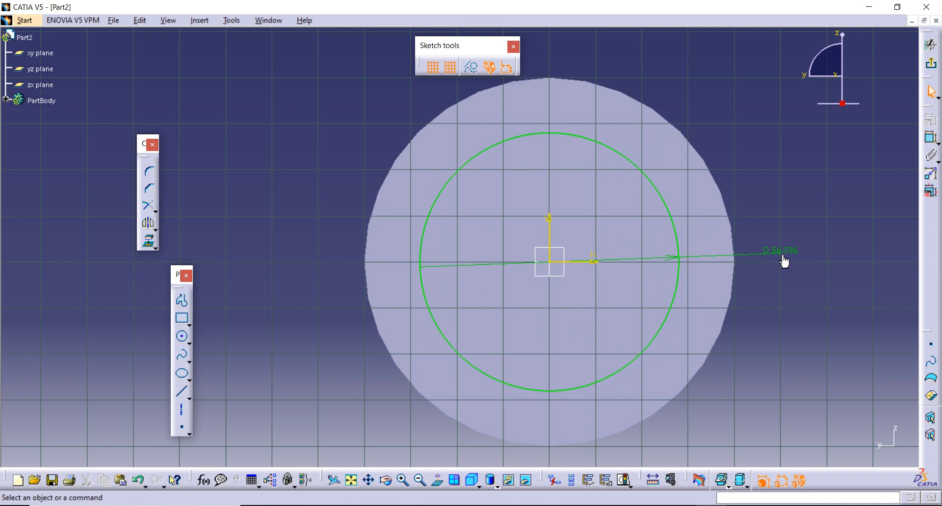
double_click(784, 252)
text(60)
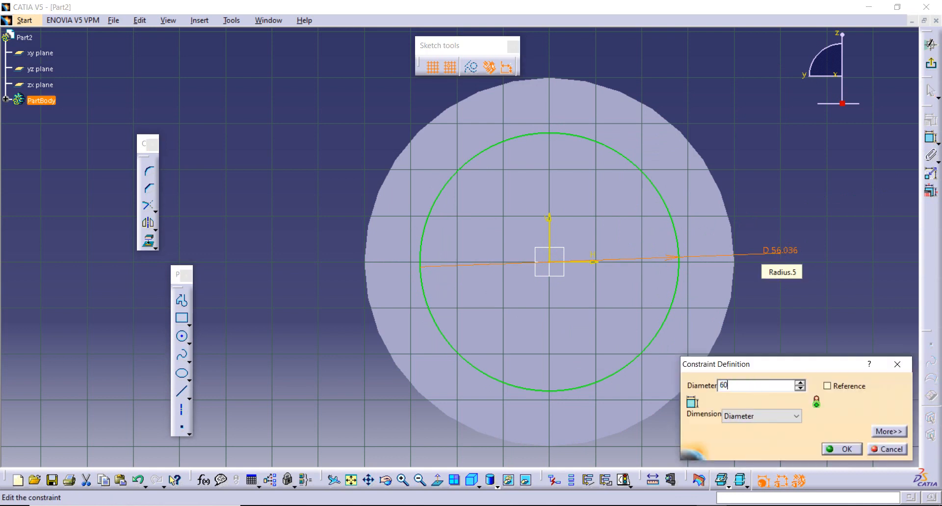
key(Return)
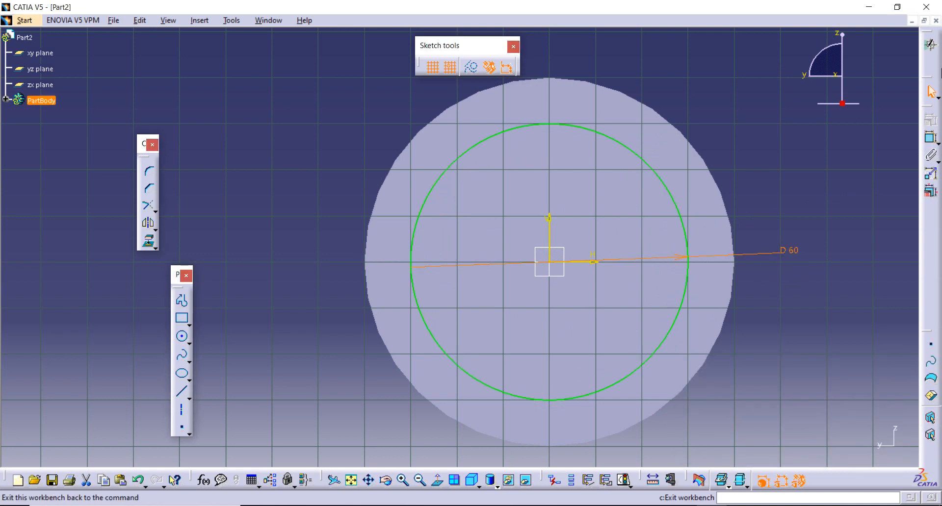
click(930, 67)
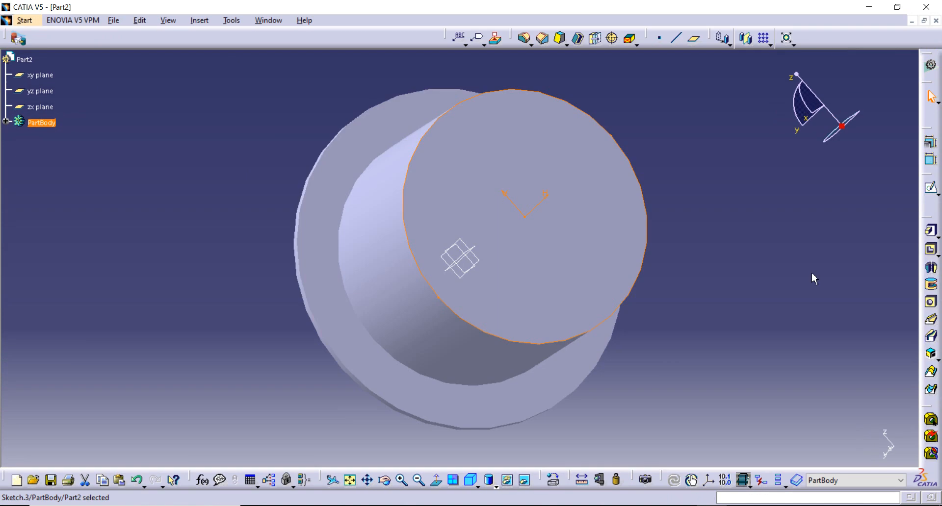
click(204, 288)
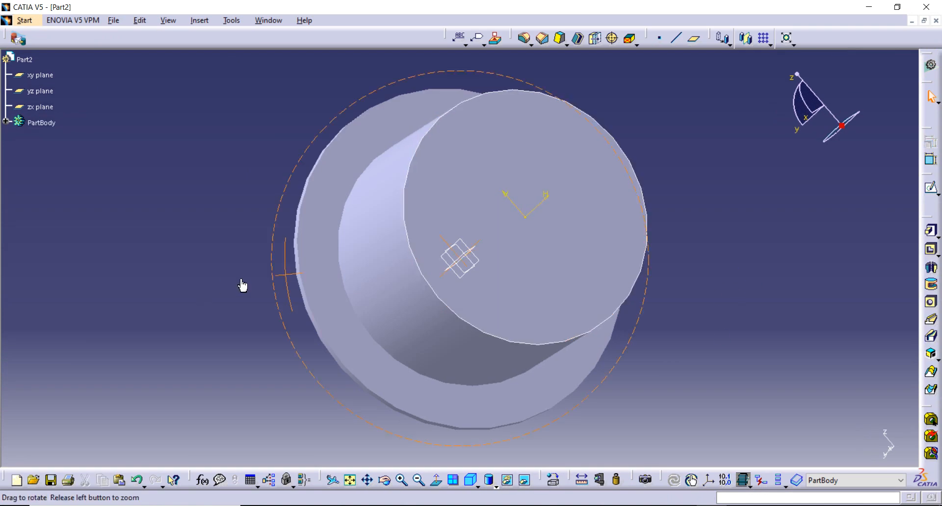
- Create a reference plane offset 60 mm from the yz plane, reversed to lie beyond the boss's end face
mouse_move(242, 284)
middle_down()
mouse_move(397, 279)
mouse_move(307, 294)
middle_up()
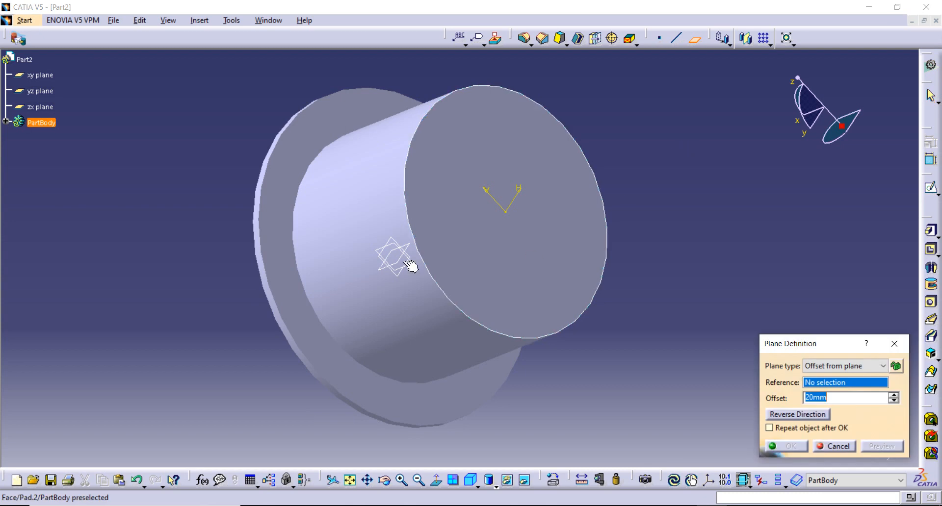
click(391, 242)
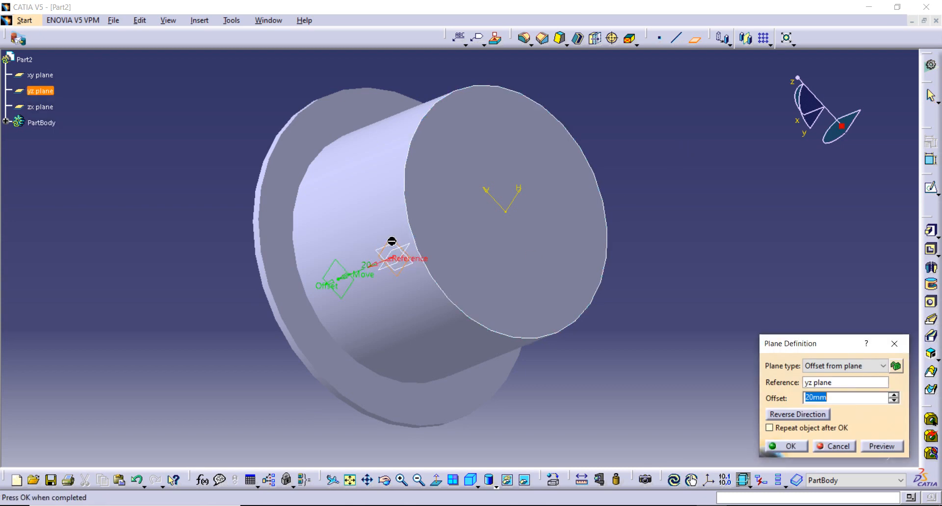
click(816, 415)
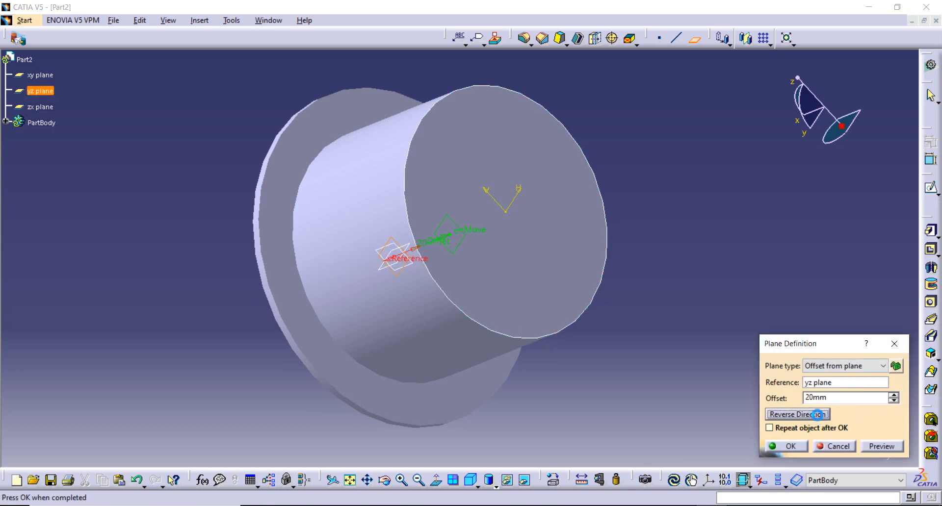
click(837, 398)
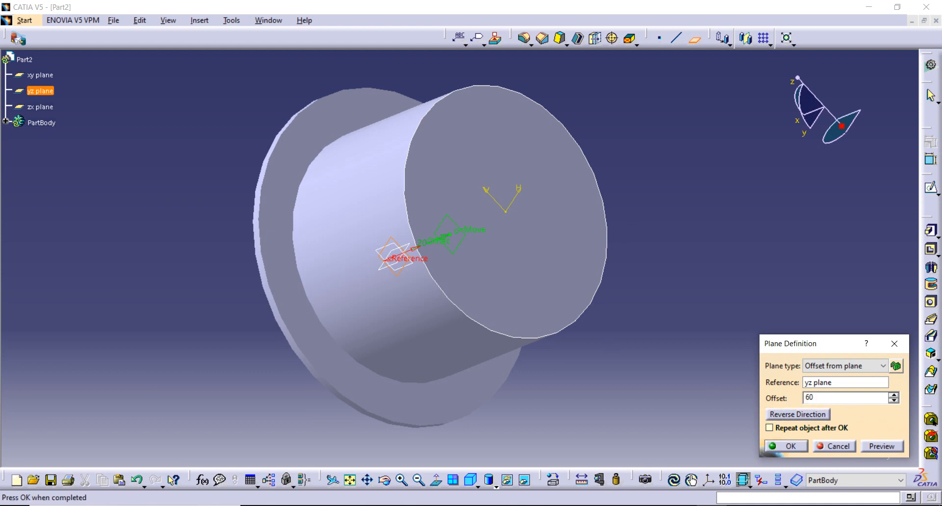
text(60)
key(Return)
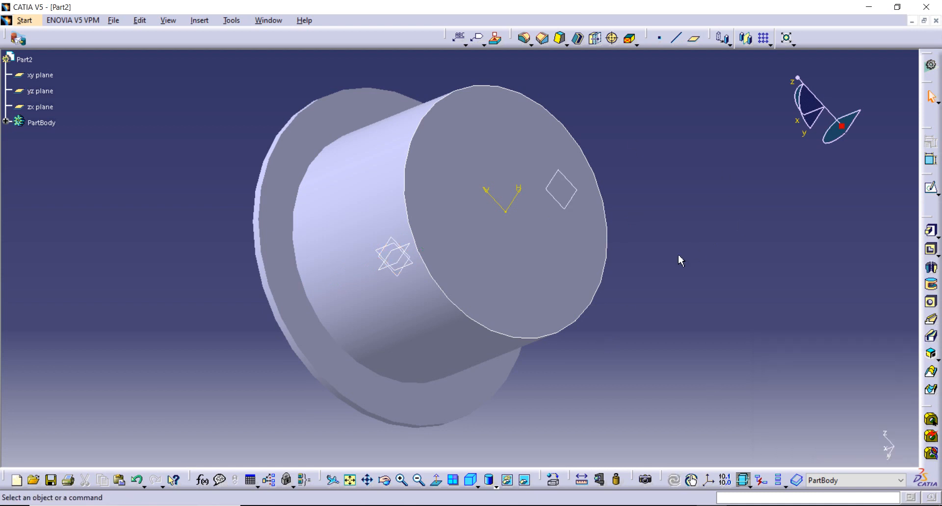
- On the new offset plane, sketch a circle about 36 mm in diameter centred on the origin
middle_drag(678, 258, 579, 319)
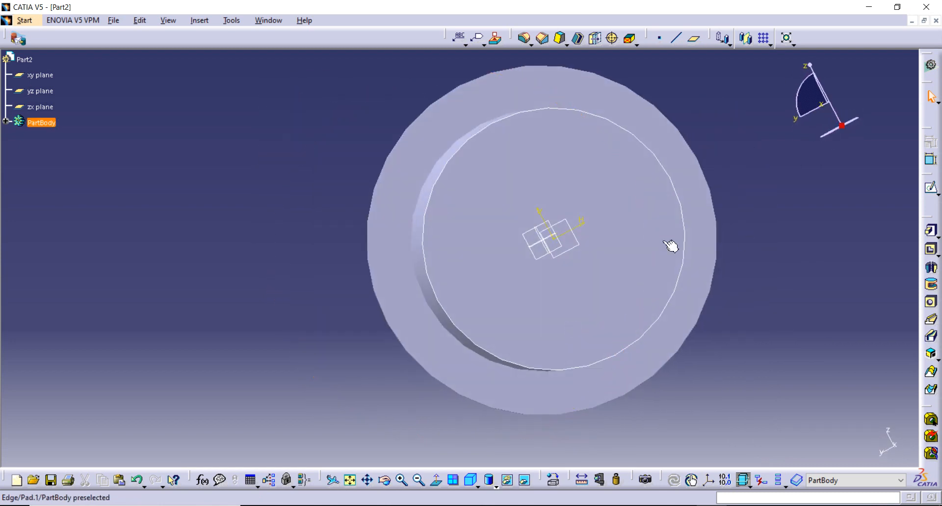
click(583, 253)
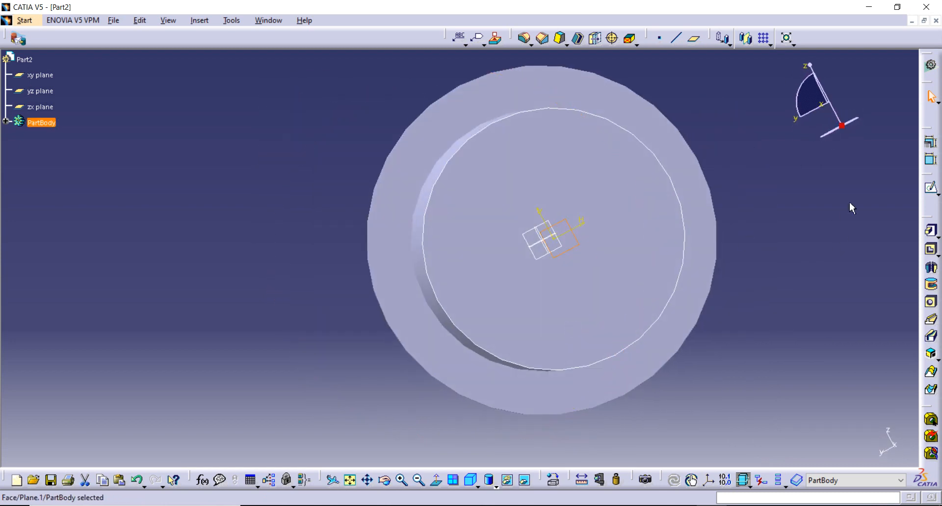
click(935, 193)
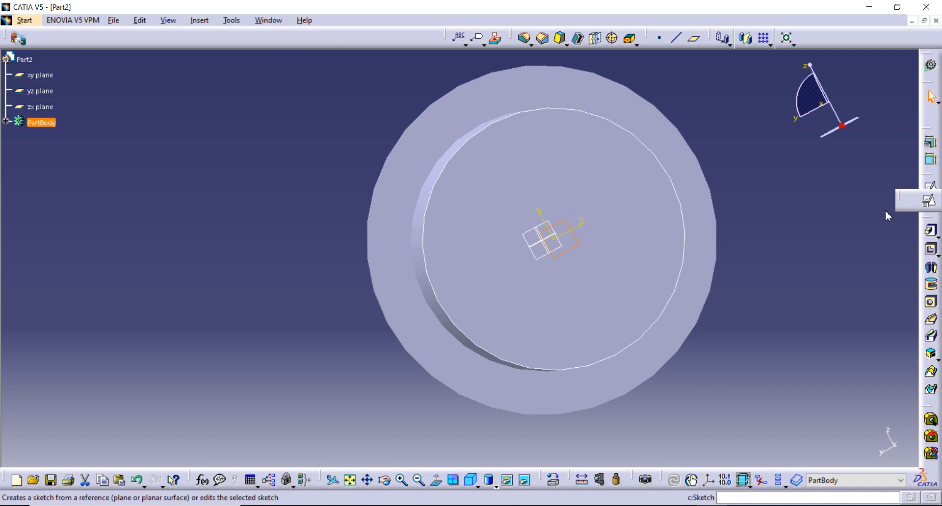
click(928, 200)
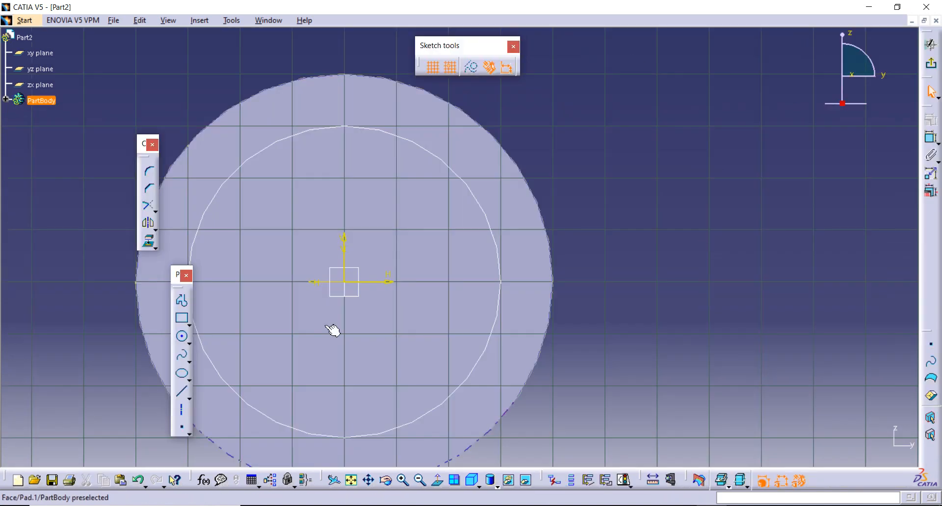
click(182, 337)
middle_drag(612, 272, 762, 265)
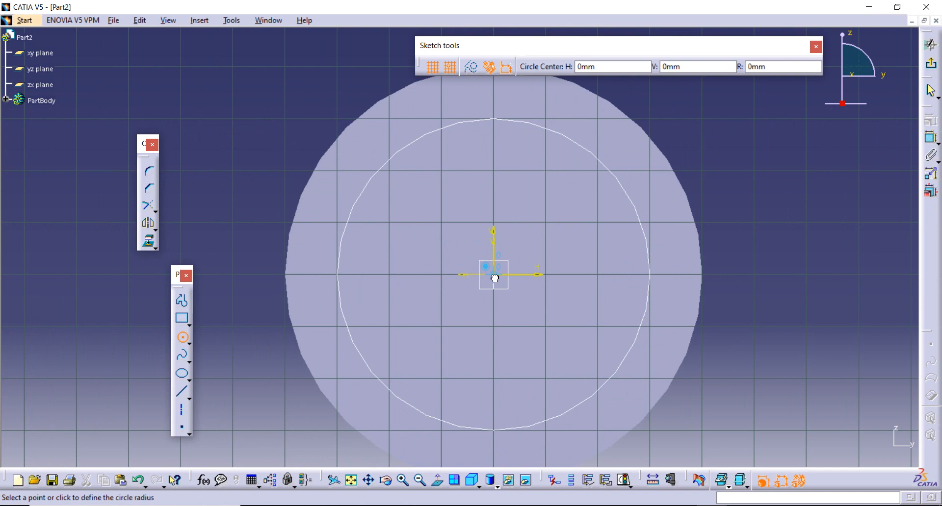
click(594, 279)
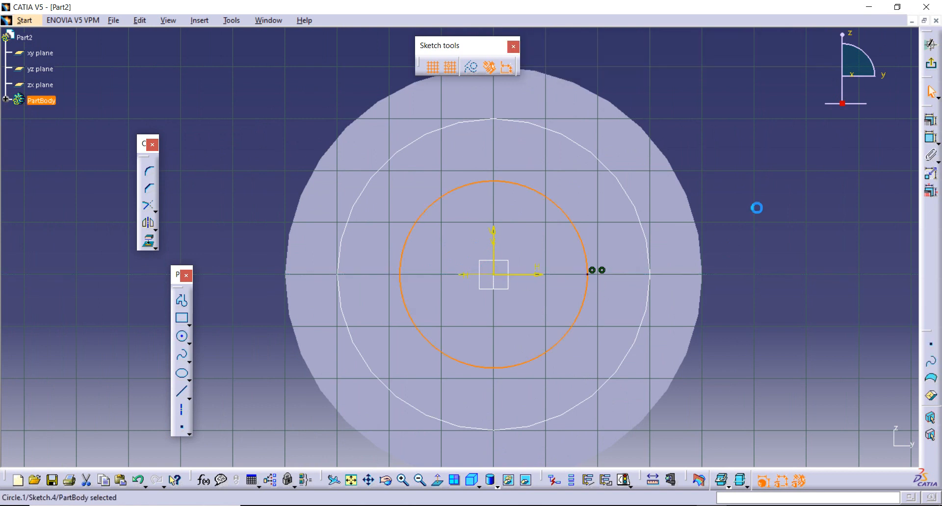
- Dimension the circle on the offset plane, set its diameter to 30 mm, and exit the sketch
click(931, 138)
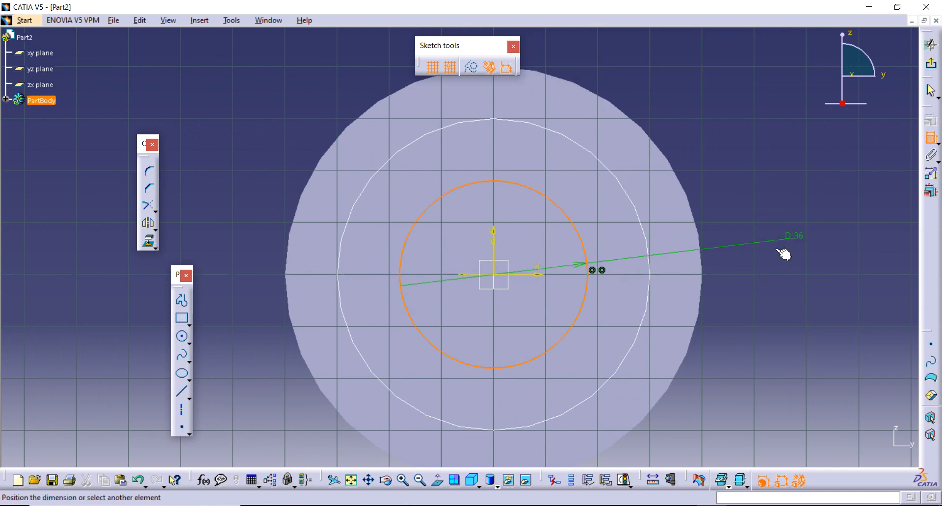
click(775, 251)
double_click(782, 248)
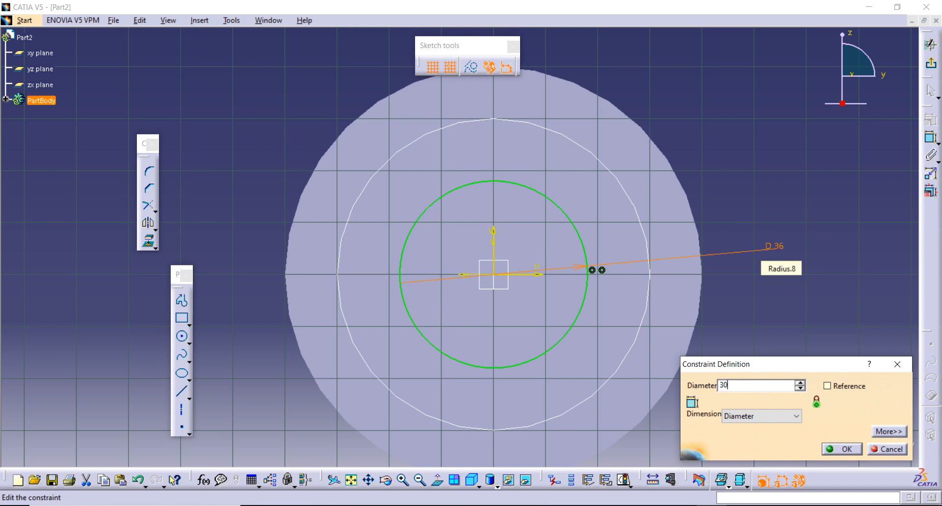
key(Return)
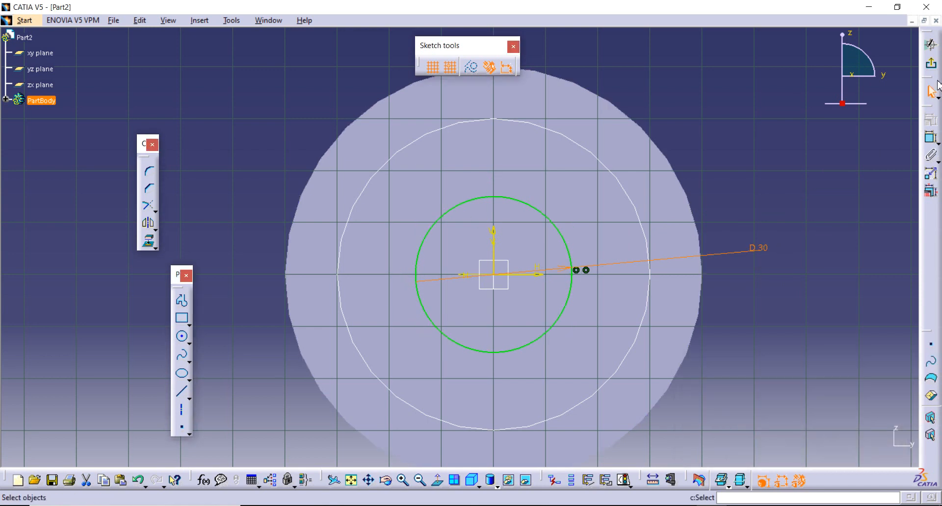
click(931, 63)
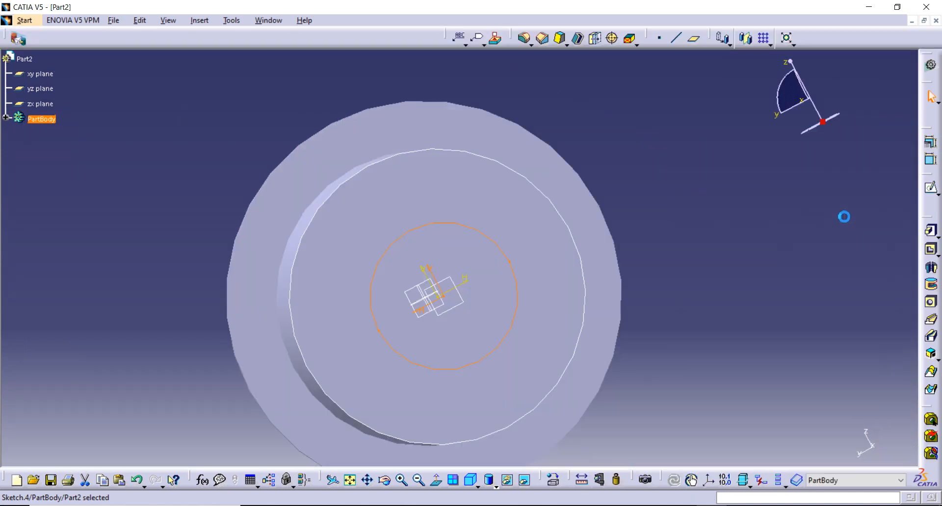
middle_drag(205, 257, 296, 190)
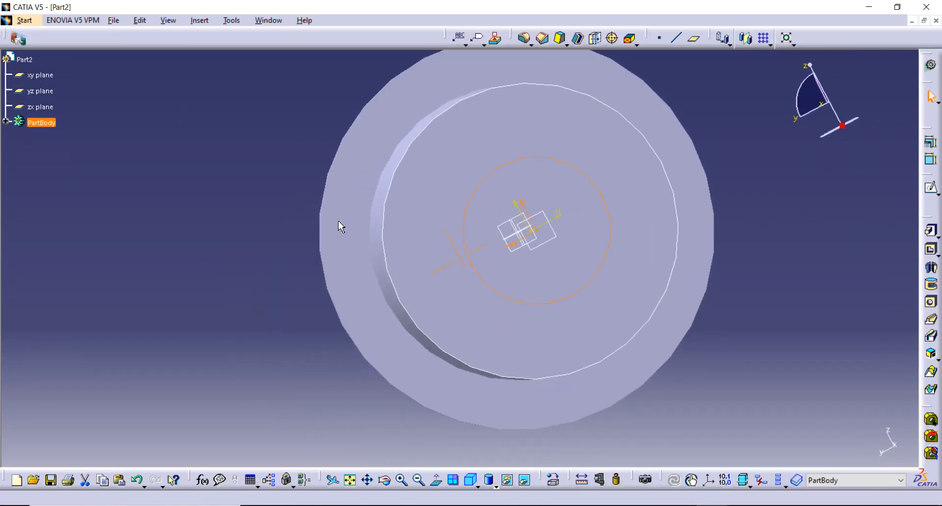
click(806, 306)
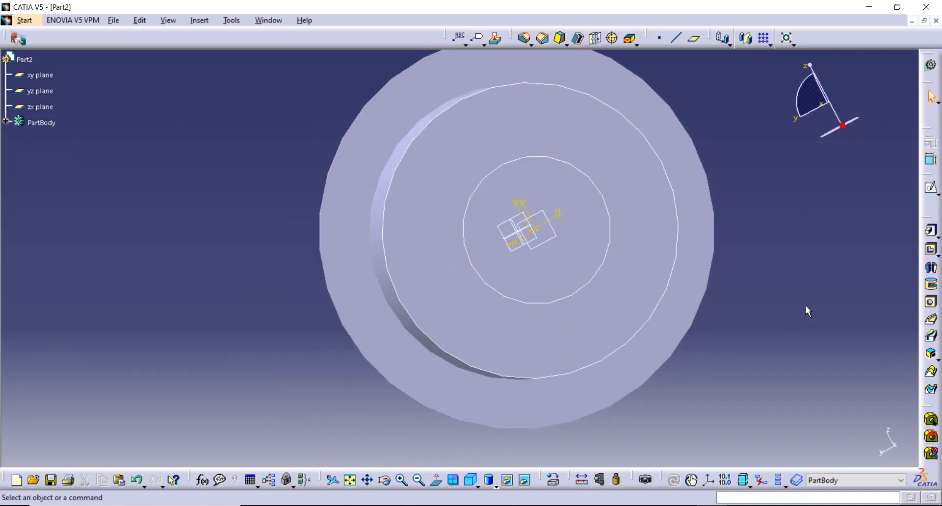
- Try to create a multi-sections solid between the 30 mm circle and the 60 mm circle on the boss's end face
click(931, 373)
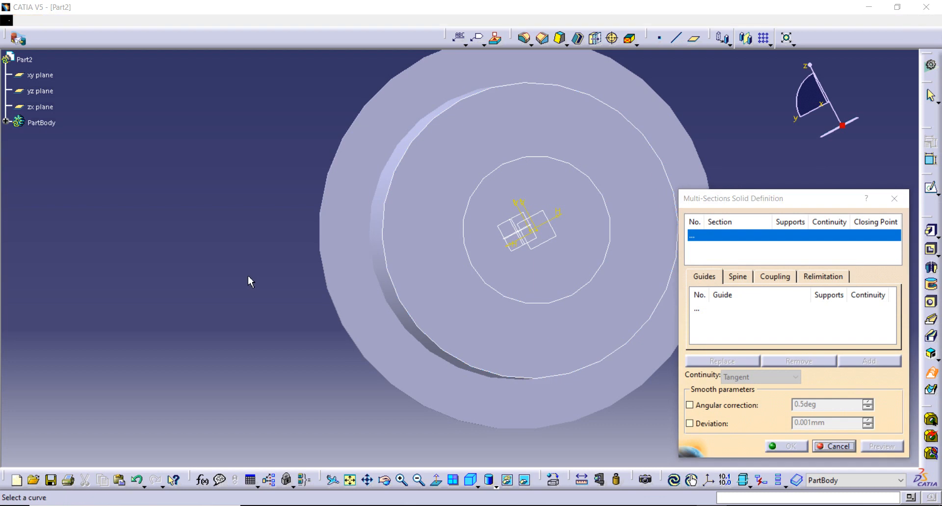
middle_drag(253, 280, 455, 294)
click(489, 297)
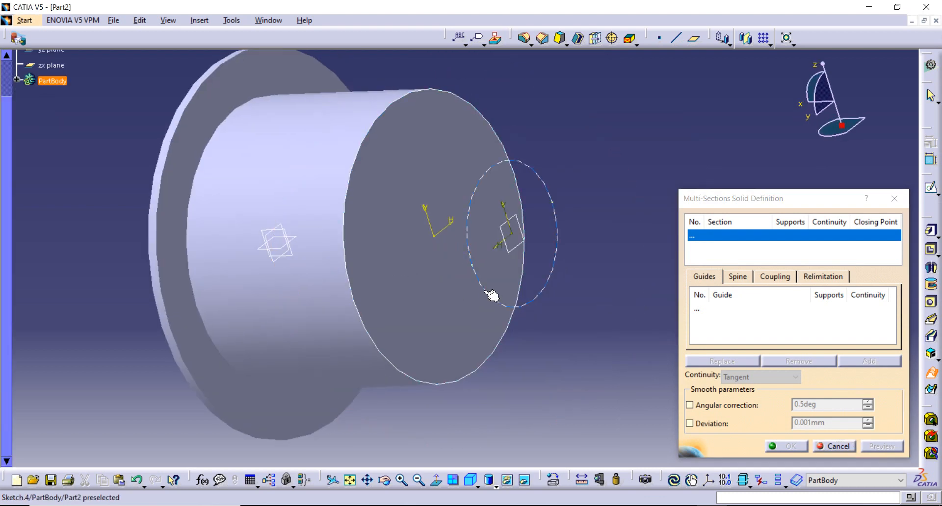
click(401, 369)
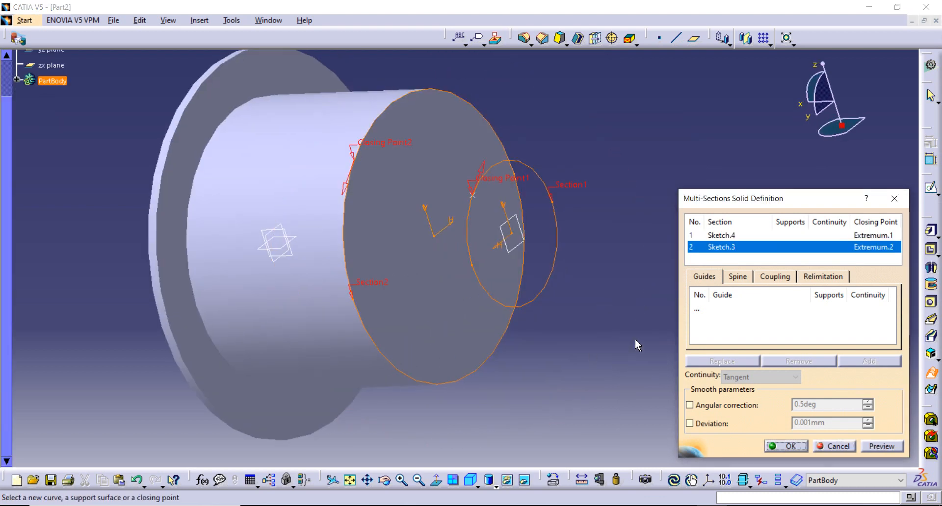
click(882, 446)
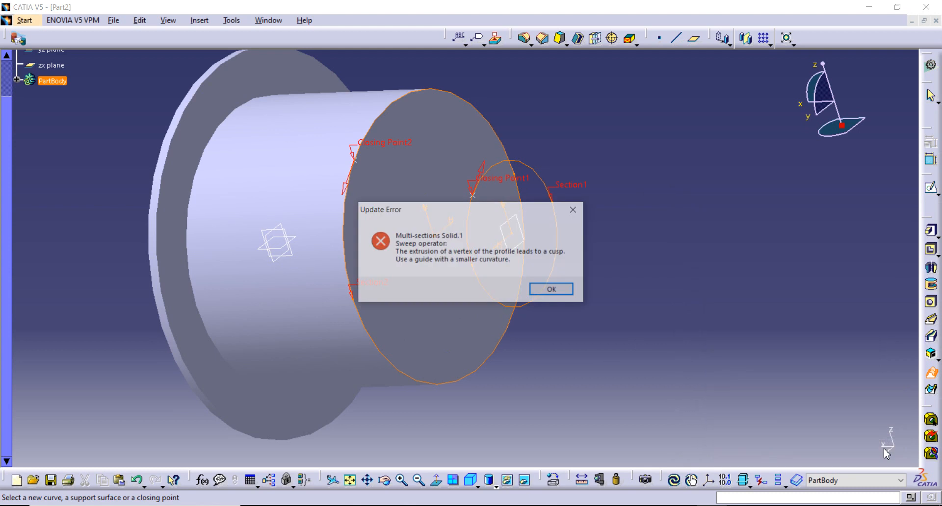
click(551, 290)
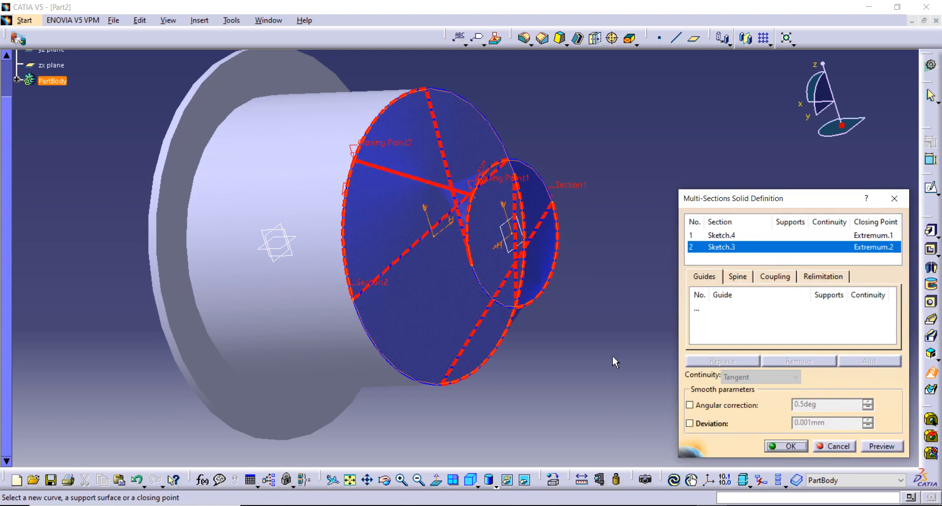
middle_drag(611, 254, 585, 324)
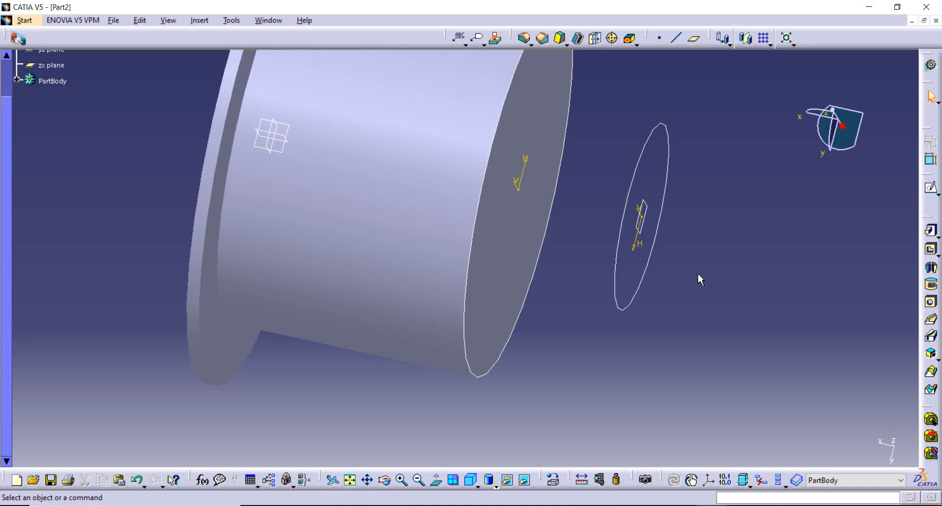
- On the xy plane, sketch a slanted line from just above the small circle's upper end to near the boss's upper front corner
middle_drag(698, 278, 682, 360)
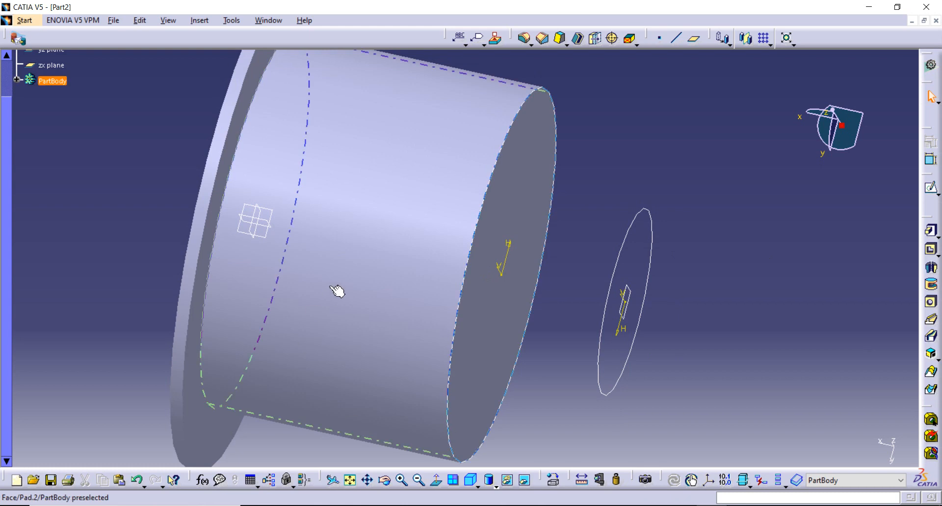
click(271, 216)
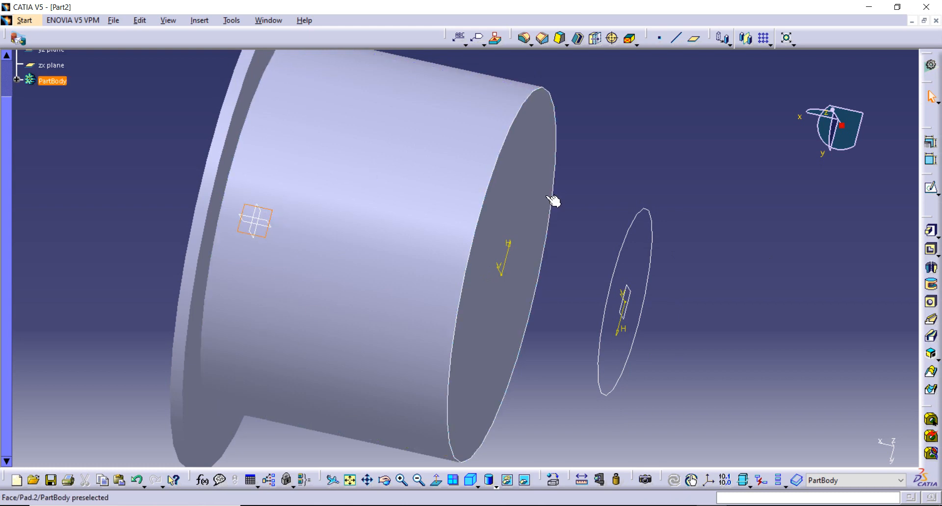
click(931, 187)
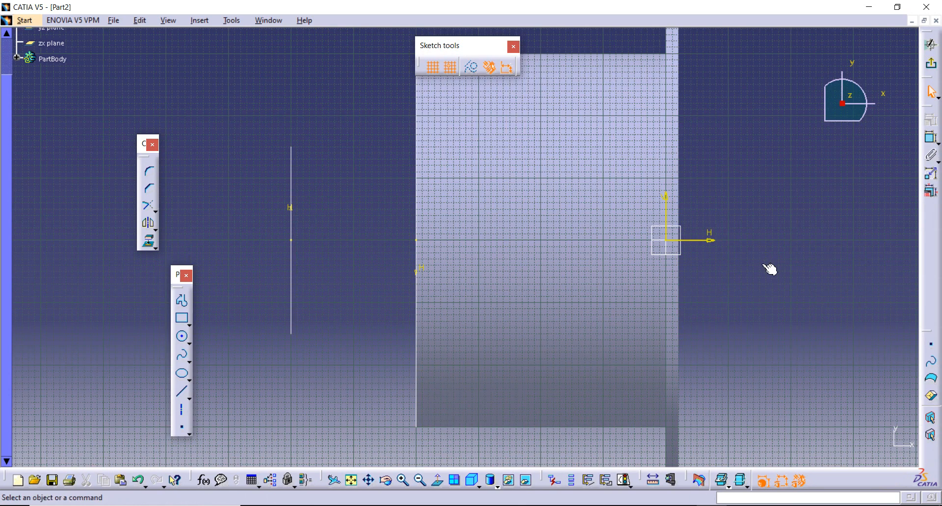
middle_drag(361, 231, 403, 294)
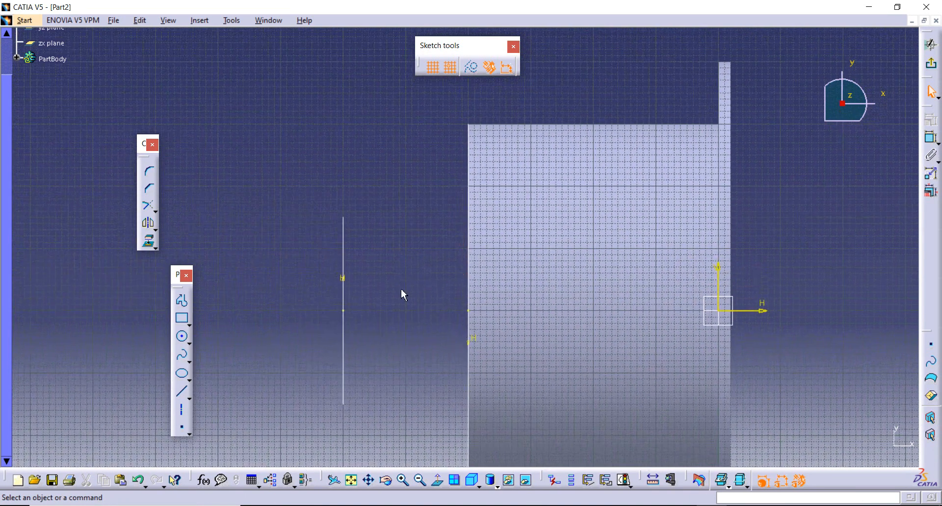
click(182, 392)
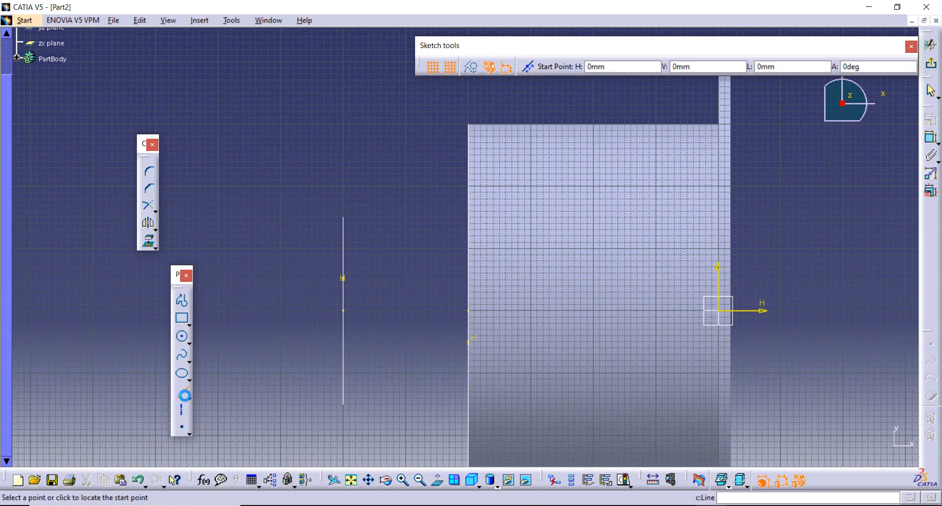
click(350, 192)
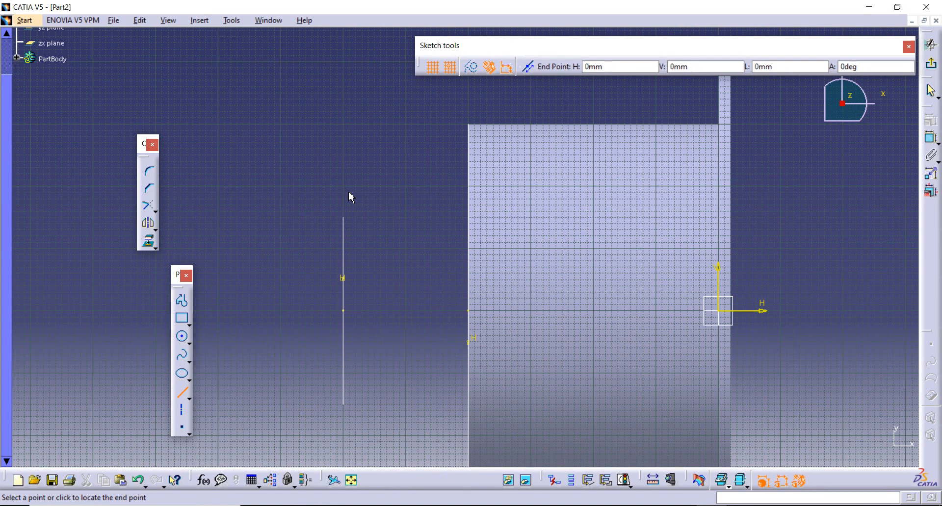
click(449, 125)
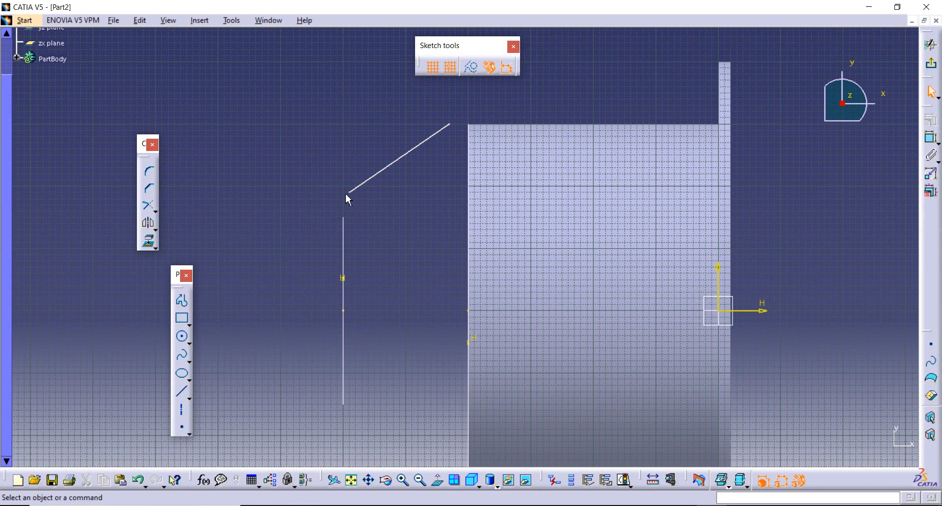
- Constrain the slanted line's lower end to be coincident with the 30 mm circle's edge-on line
click(345, 219)
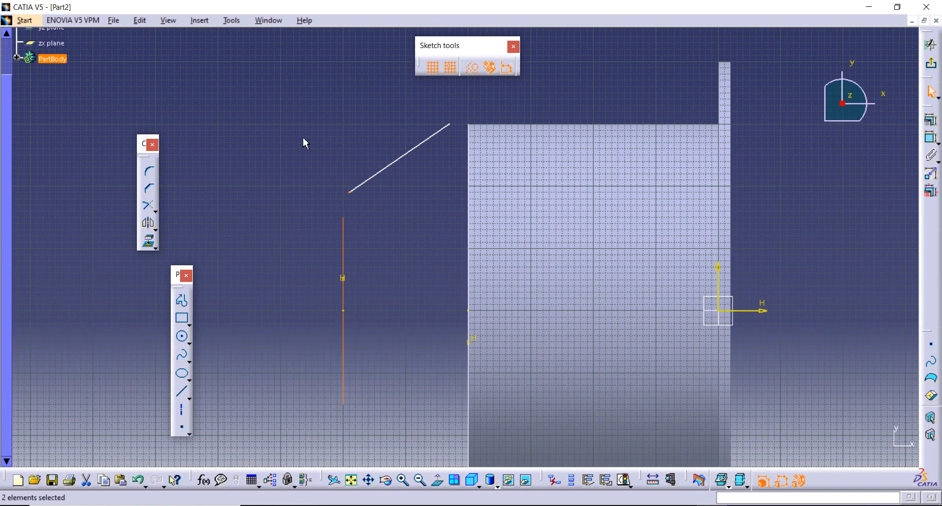
click(932, 123)
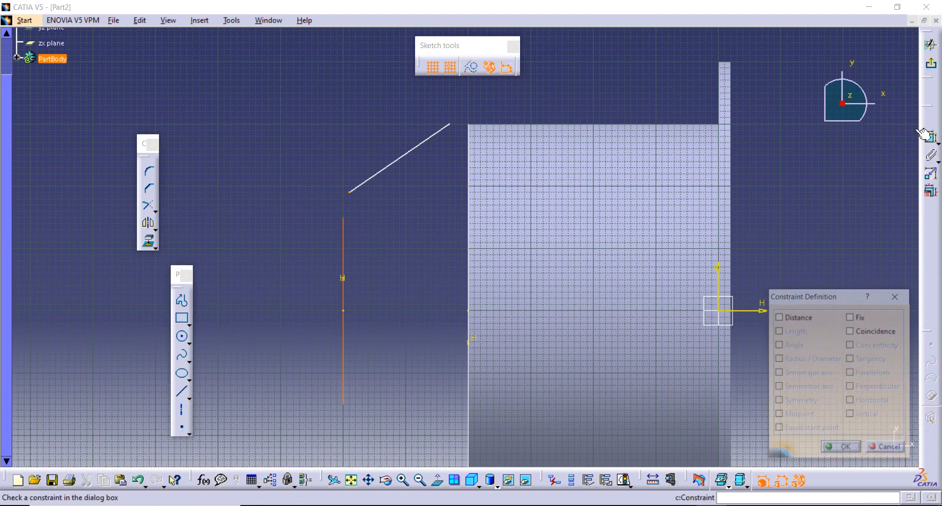
click(863, 332)
click(840, 450)
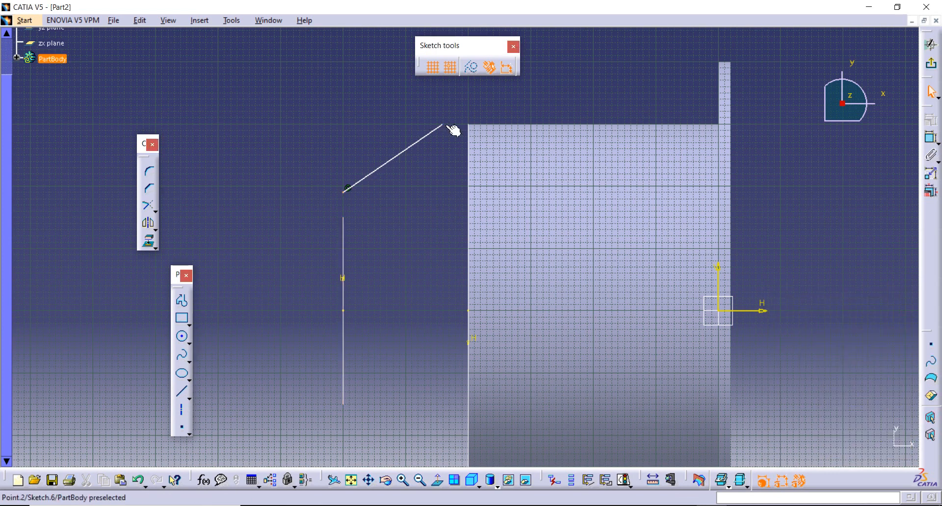
- Constrain the slanted line's upper end to be coincident with the boss's end-face circle, and exit the sketch
click(480, 128)
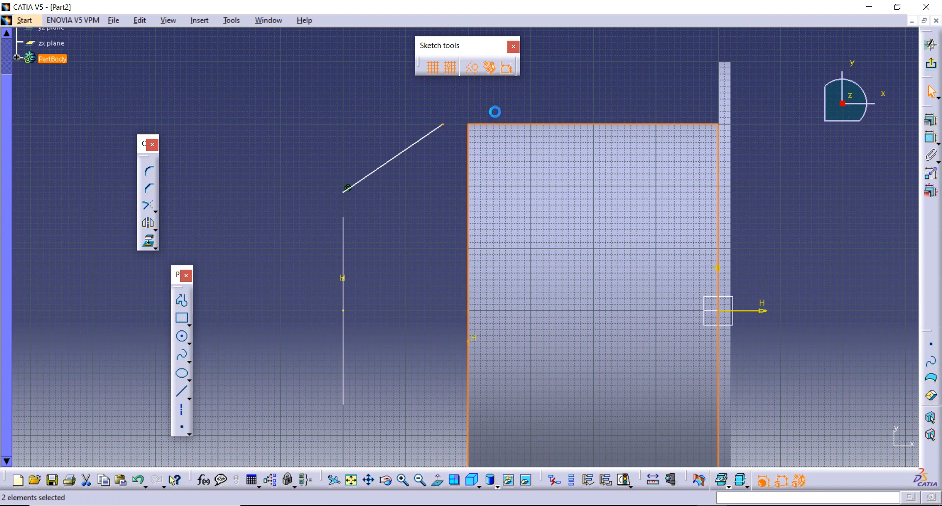
click(494, 112)
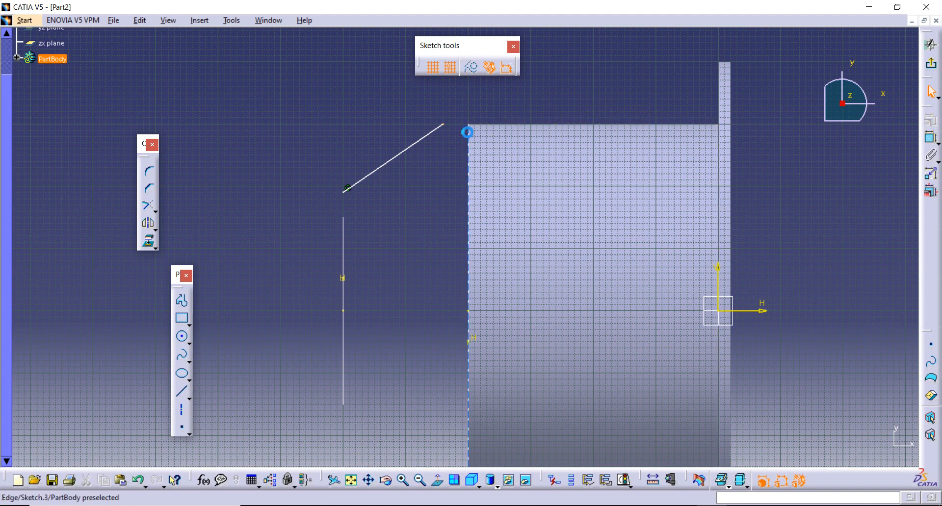
click(467, 133)
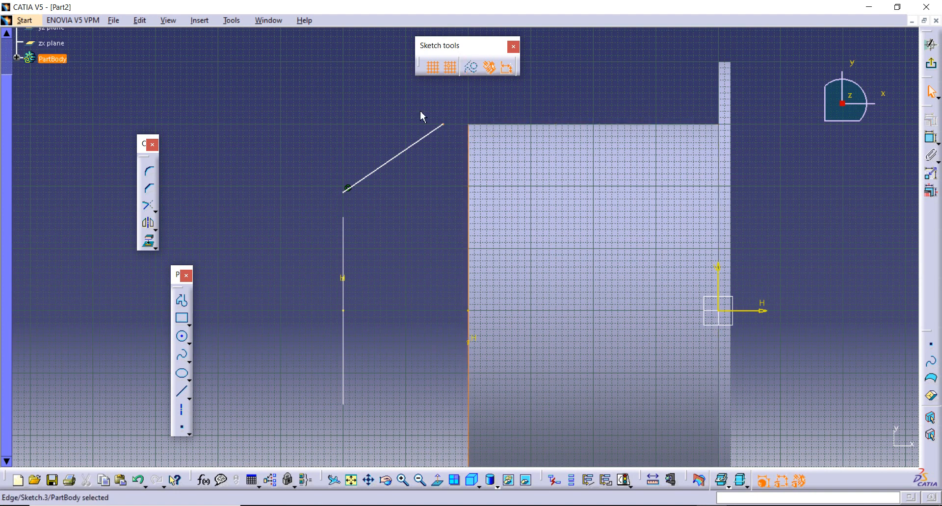
click(448, 117)
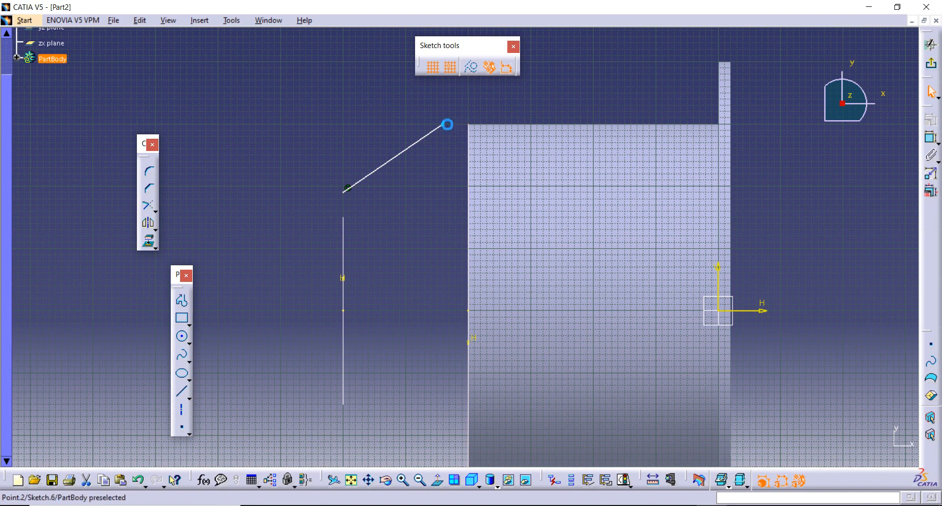
click(448, 124)
ctrl+click(467, 129)
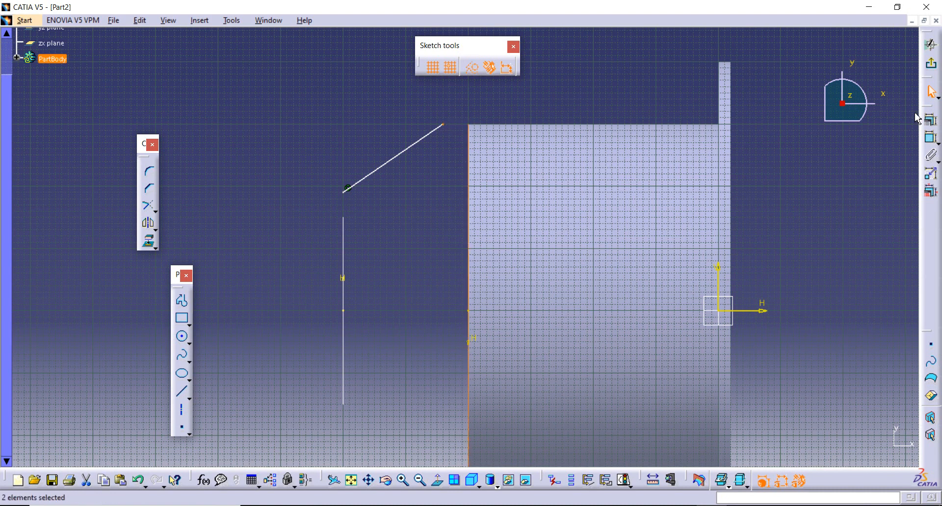
click(931, 119)
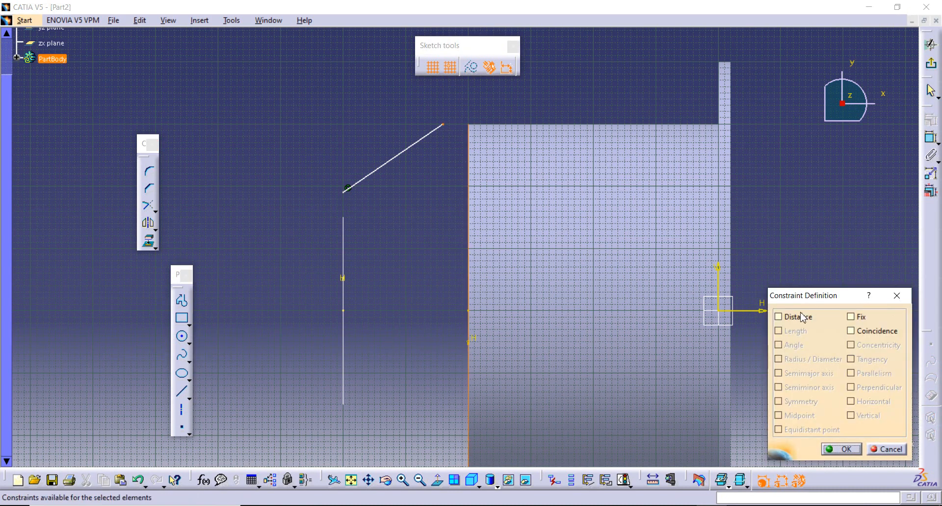
click(876, 332)
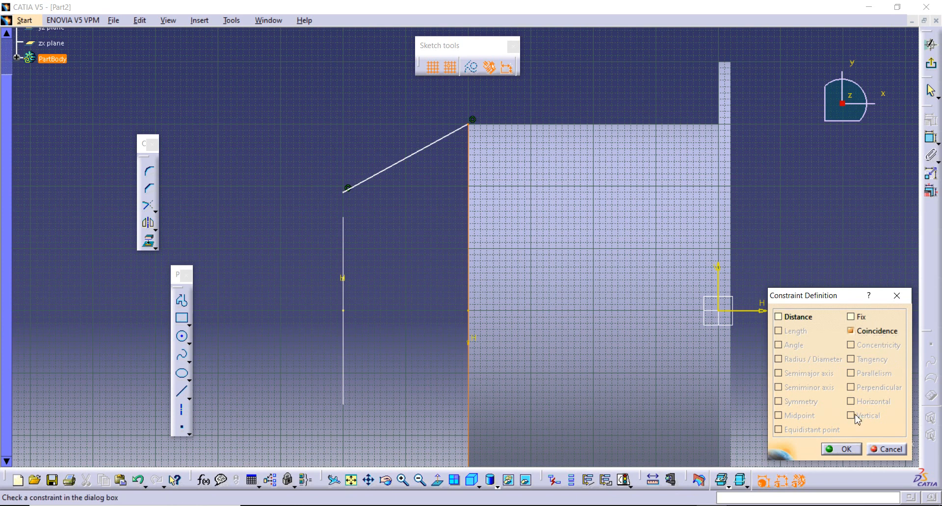
click(840, 449)
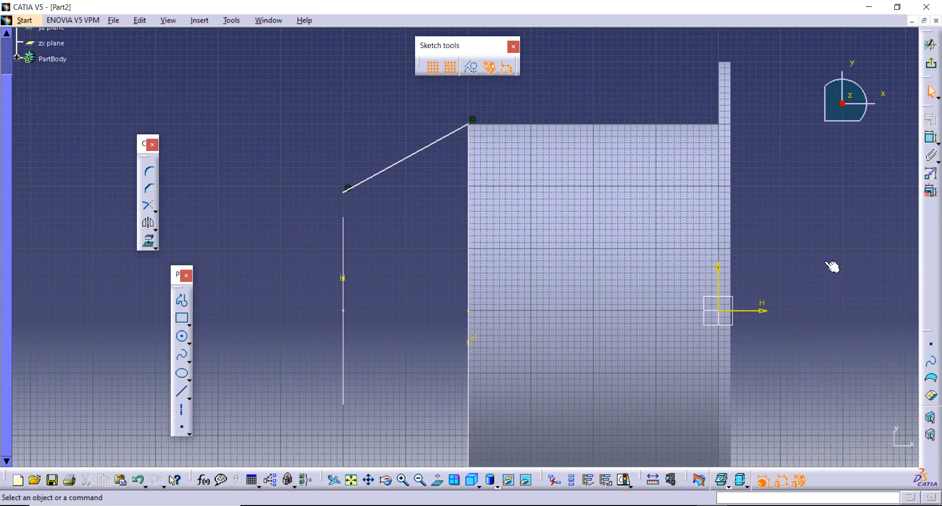
click(930, 63)
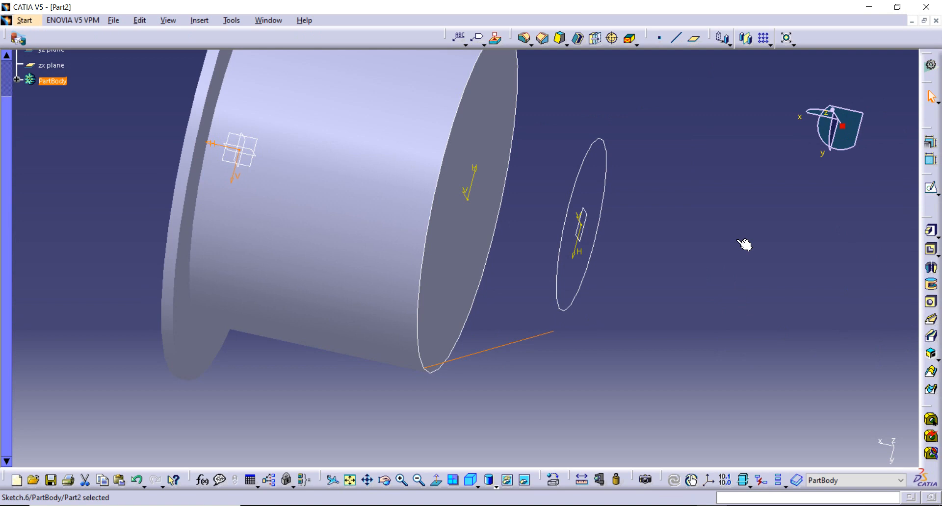
- Create a multi-sections solid from the boss's end face to the 30 mm circle, without guides
middle_drag(744, 245, 725, 281)
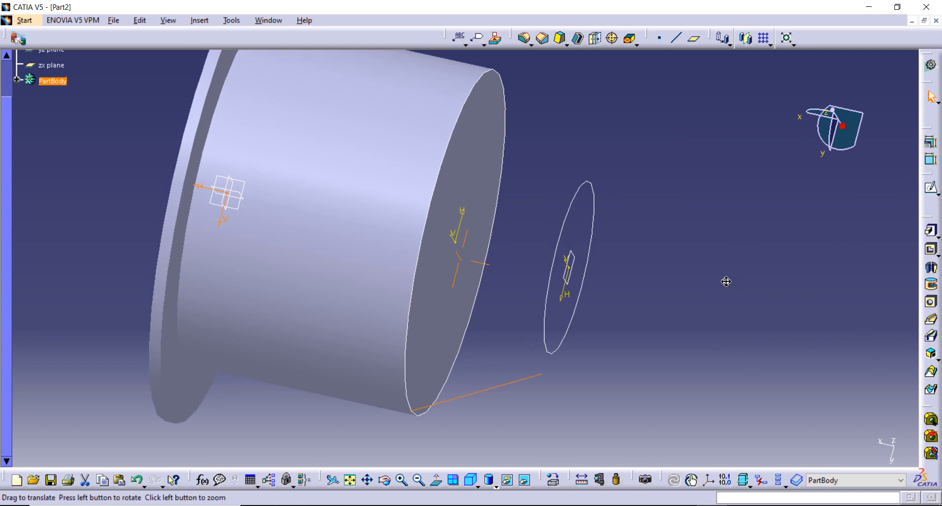
click(725, 281)
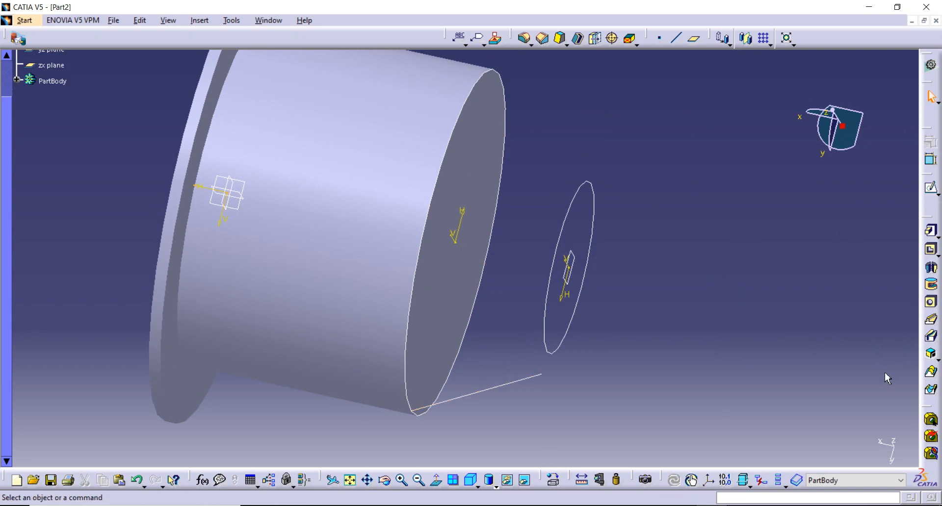
click(930, 374)
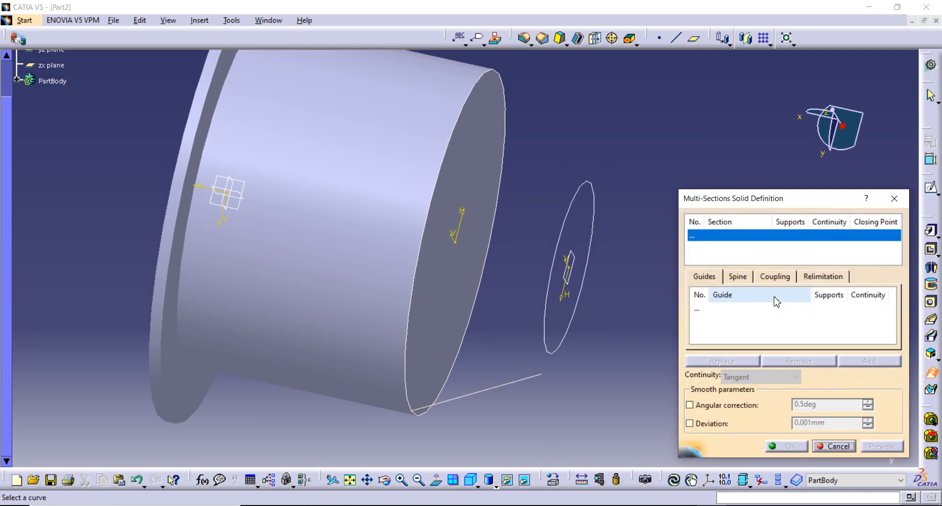
click(442, 218)
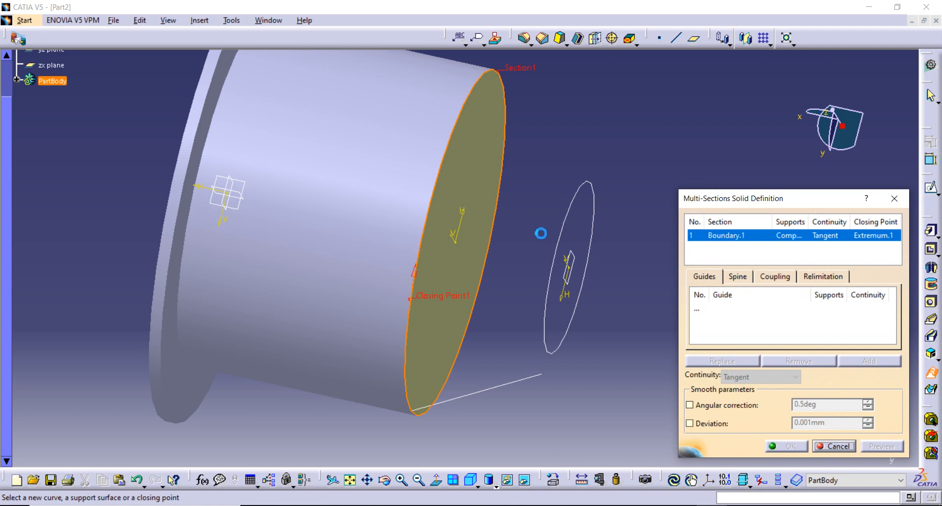
click(566, 258)
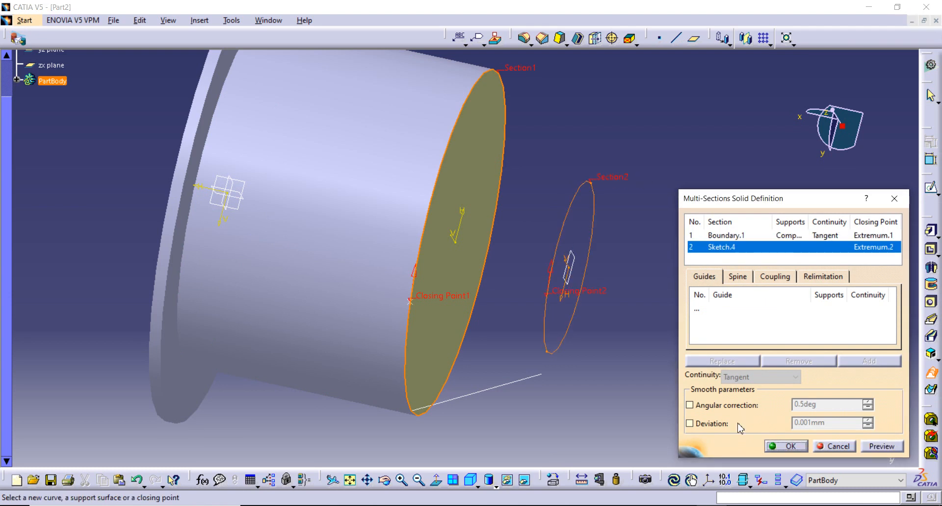
click(881, 446)
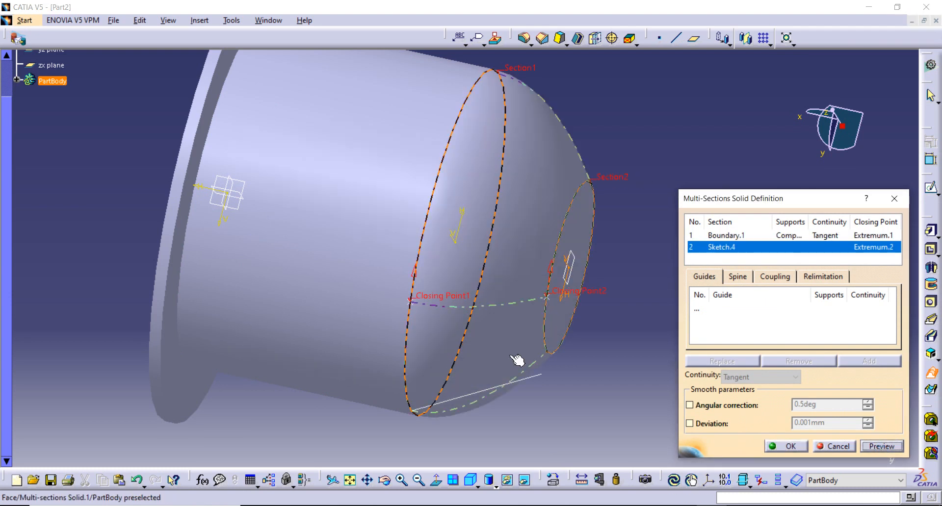
middle_drag(659, 171, 631, 229)
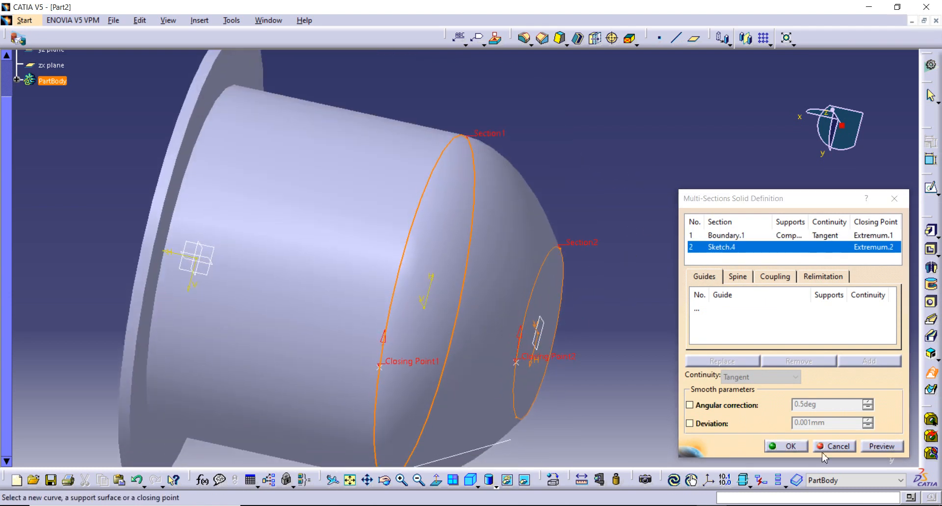
click(798, 450)
- Pad the small end face of the multi-sections solid by 352 mm, using that face as the direction reference
middle_drag(657, 323, 771, 302)
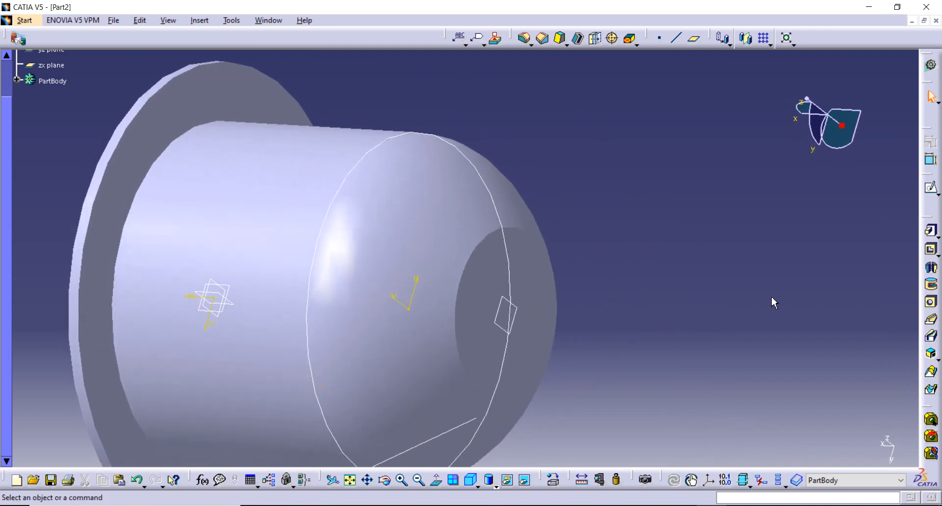
click(551, 295)
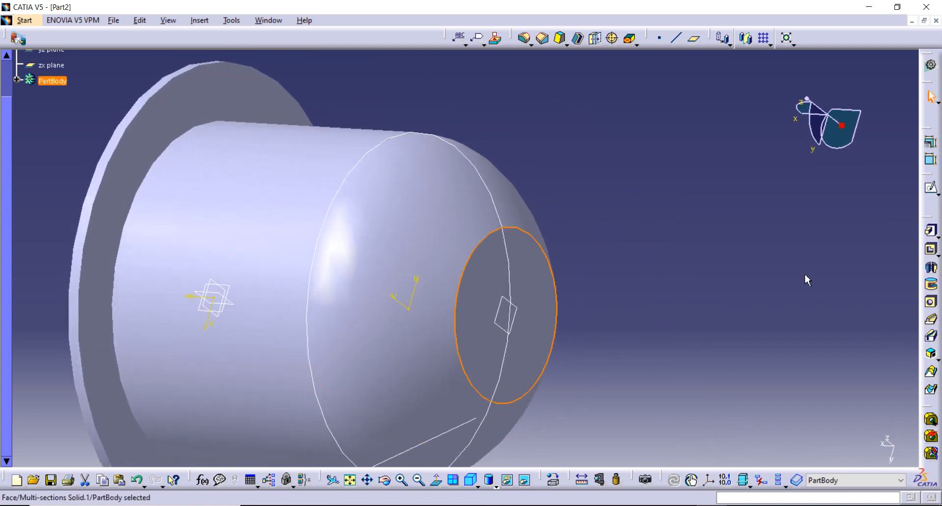
click(931, 235)
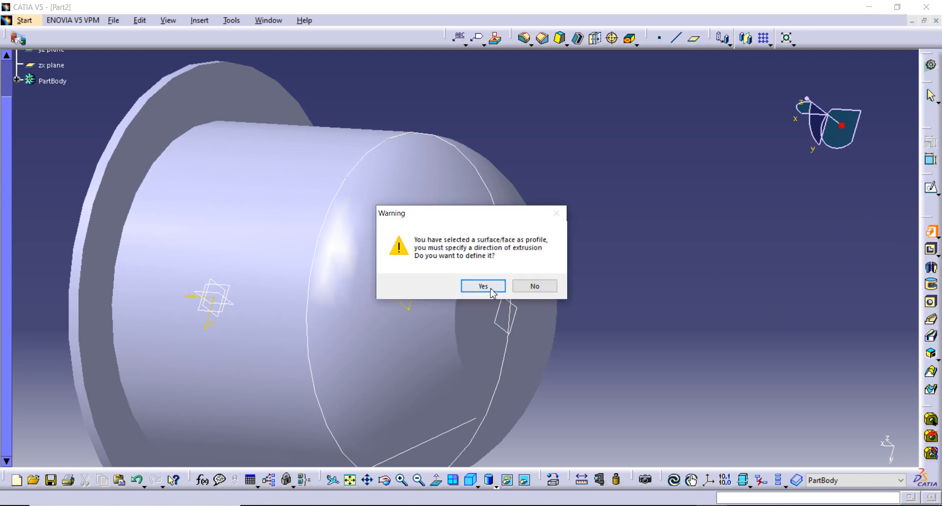
click(491, 289)
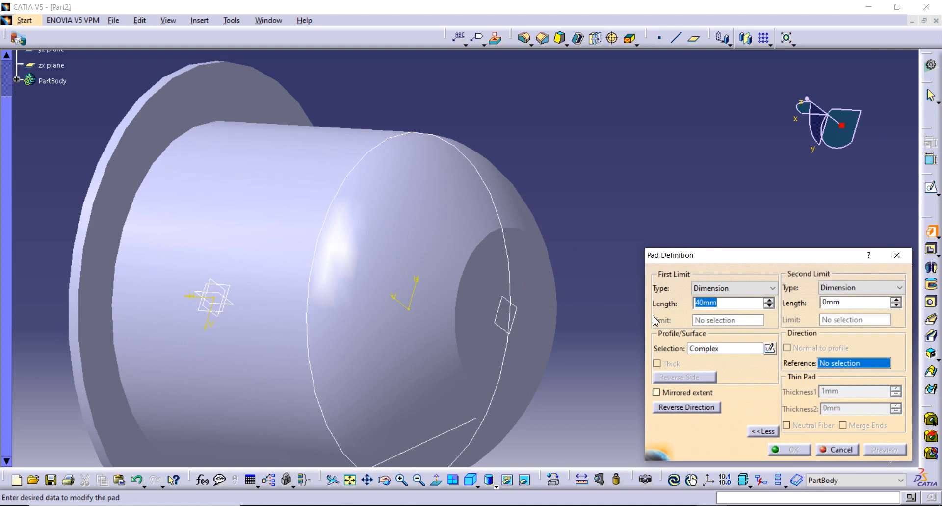
middle_drag(132, 294, 282, 309)
drag(723, 303, 645, 305)
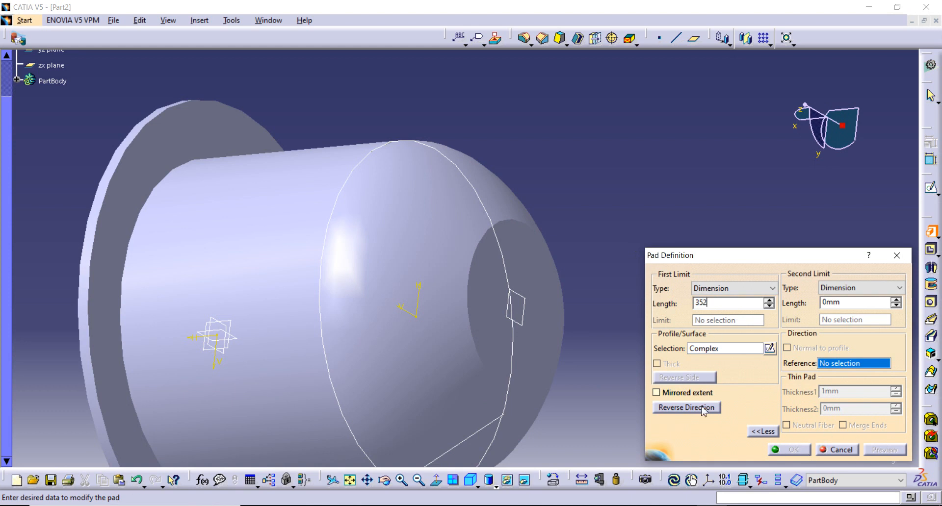
click(536, 307)
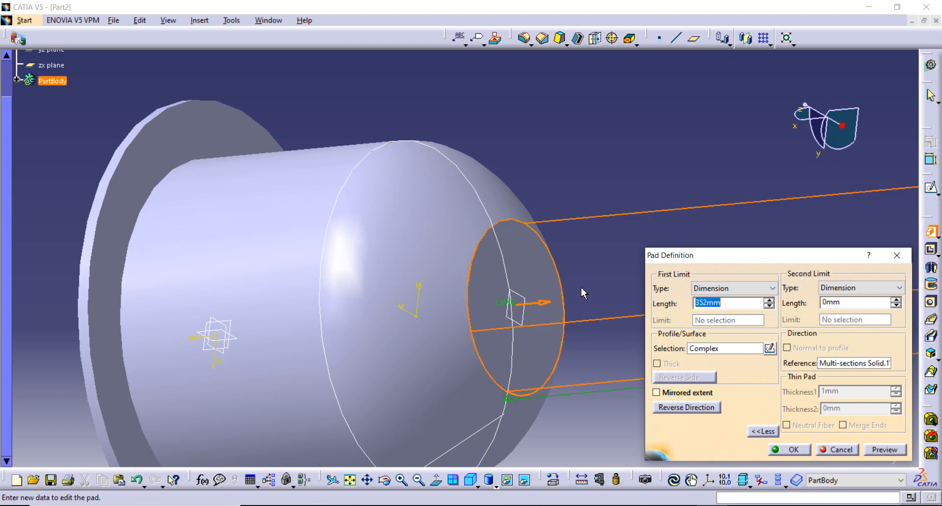
click(793, 450)
middle_drag(631, 155, 572, 337)
click(589, 338)
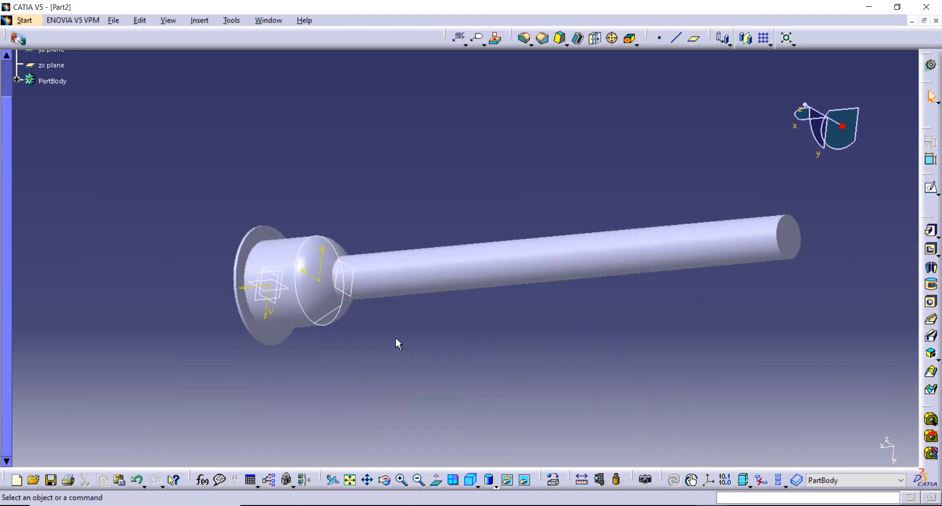
mouse_move(395, 339)
middle_down()
mouse_move(437, 319)
mouse_move(714, 301)
mouse_move(308, 334)
mouse_move(383, 334)
middle_up()
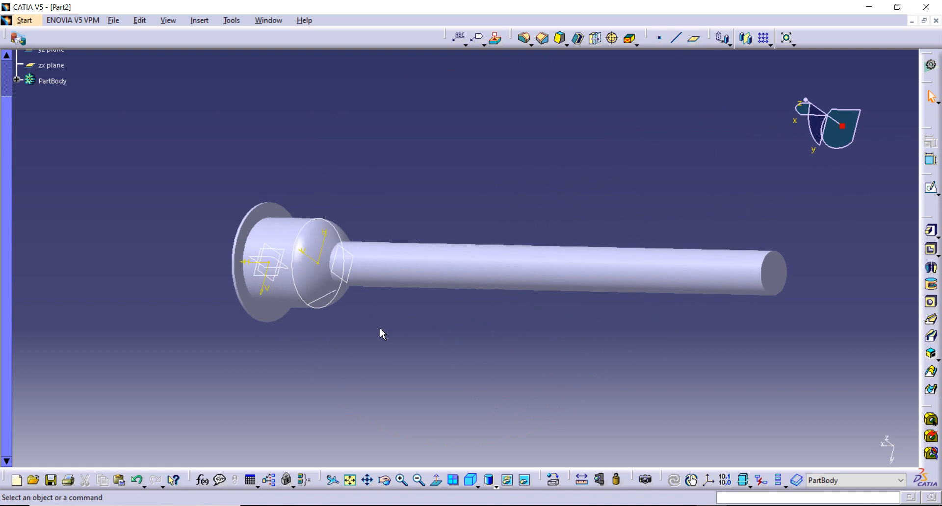
- Save the part to the Desktop as the CATPart file Part2
click(114, 21)
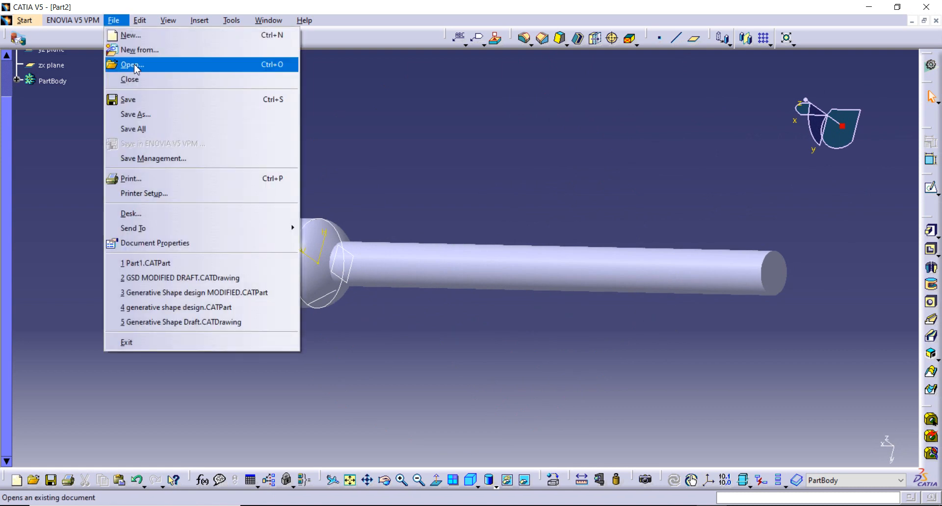
click(128, 99)
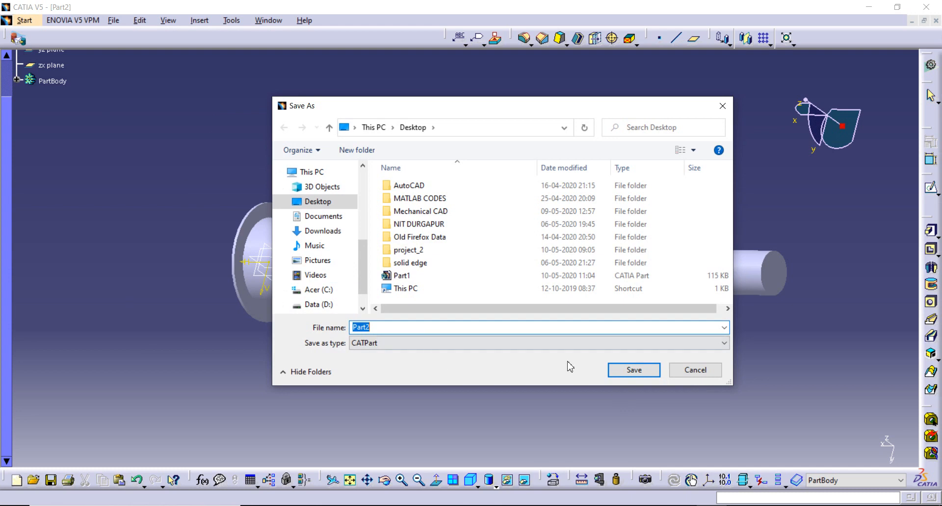
click(645, 374)
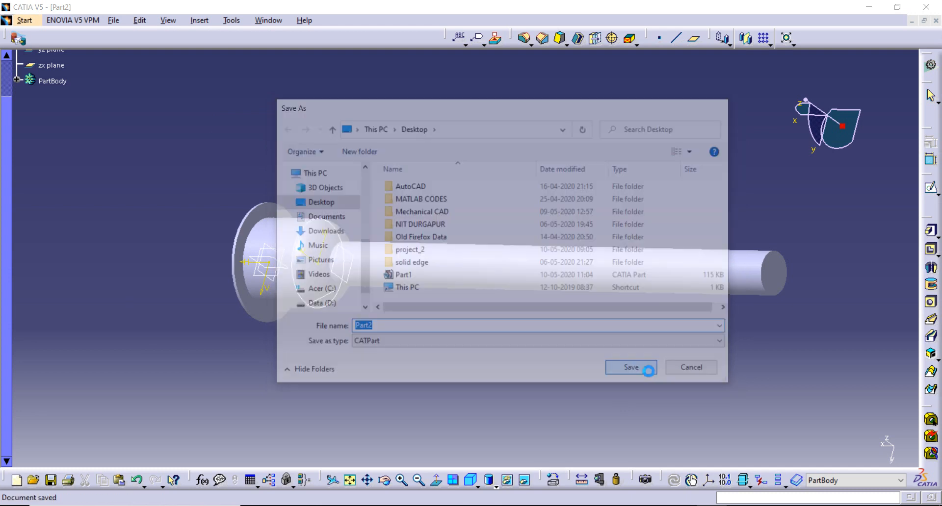
- Start a new product in the Assembly Design workbench
click(29, 22)
mouse_move(31, 51)
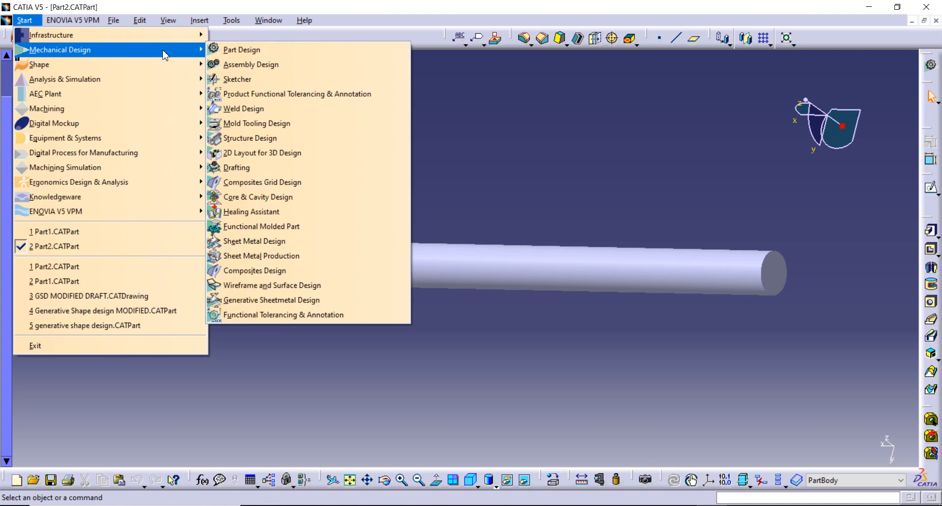
click(235, 65)
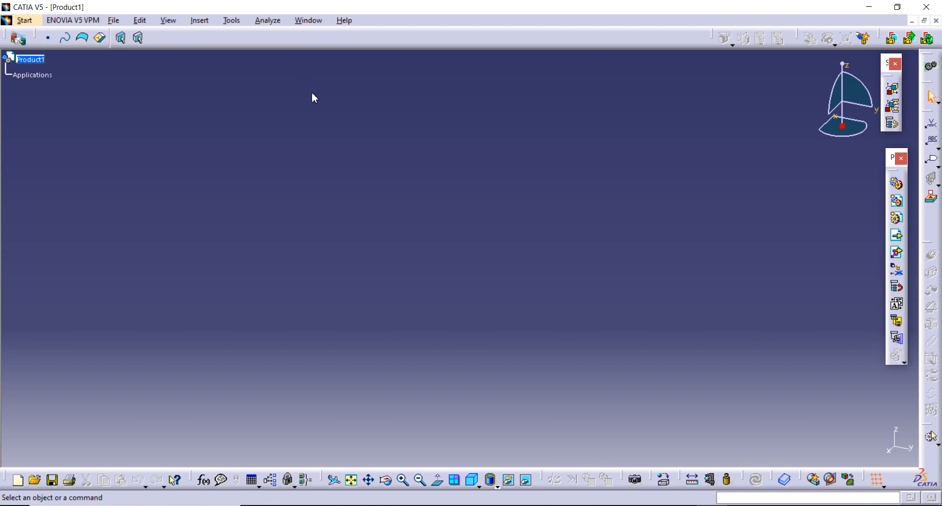
- Insert the existing component Part1 from the Desktop into Product1 and fix it in place
click(36, 61)
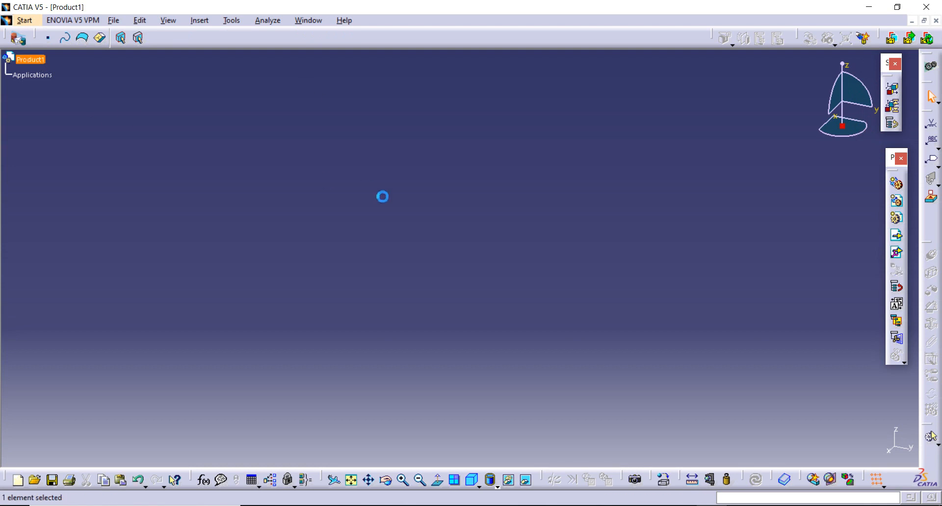
click(897, 237)
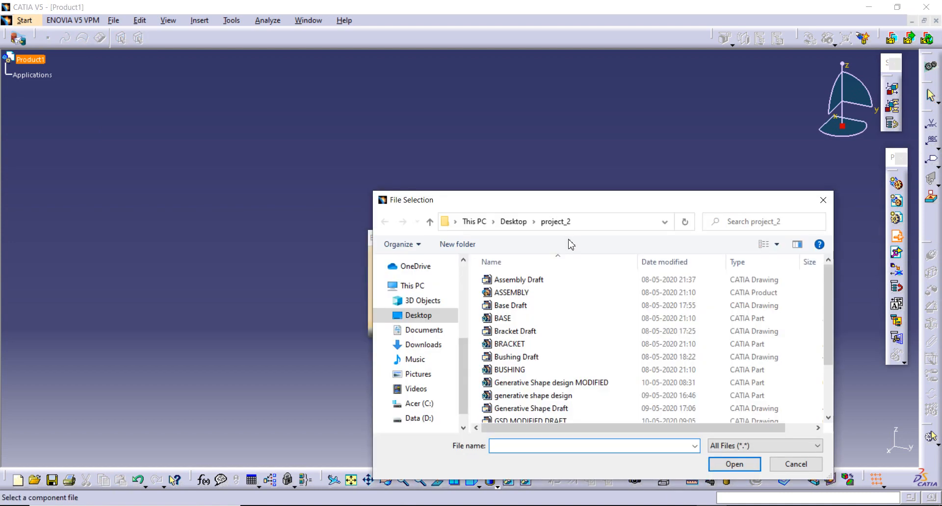
click(526, 225)
scroll(586, 333, down, 3)
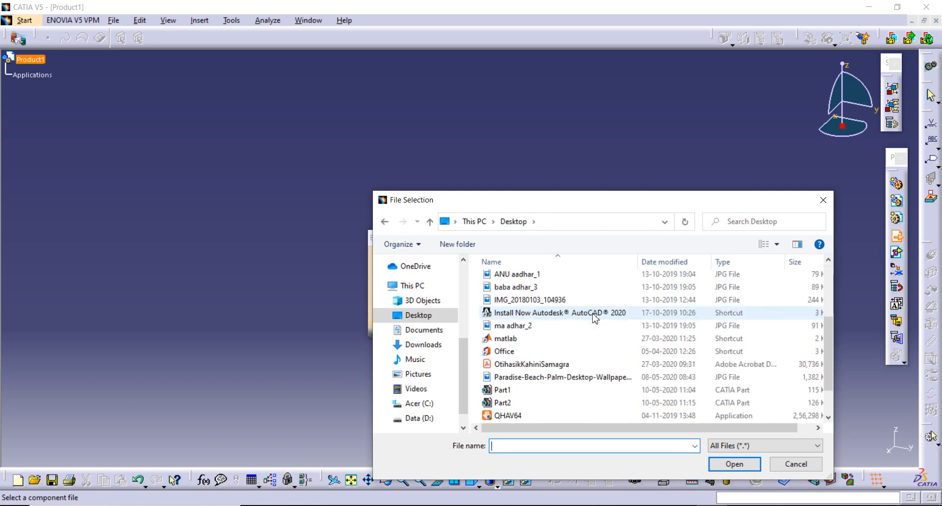
scroll(612, 340, down, 1)
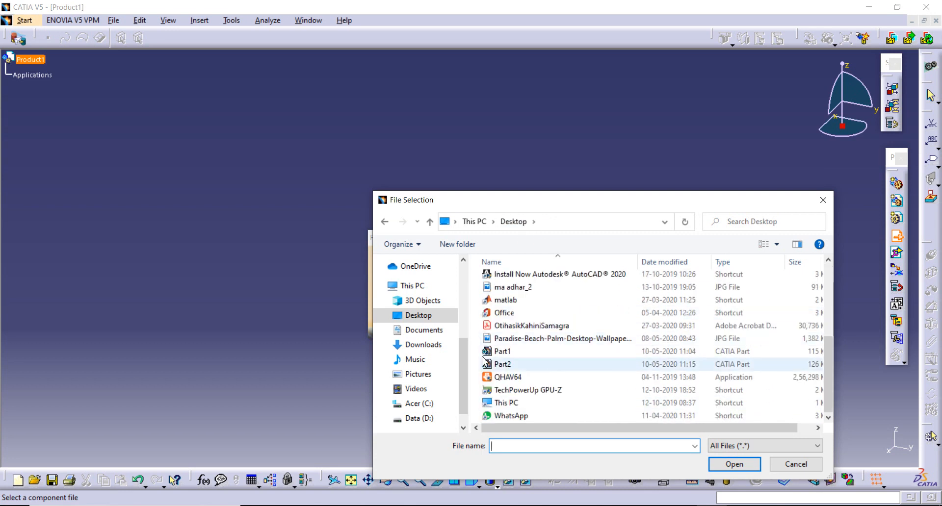
click(642, 355)
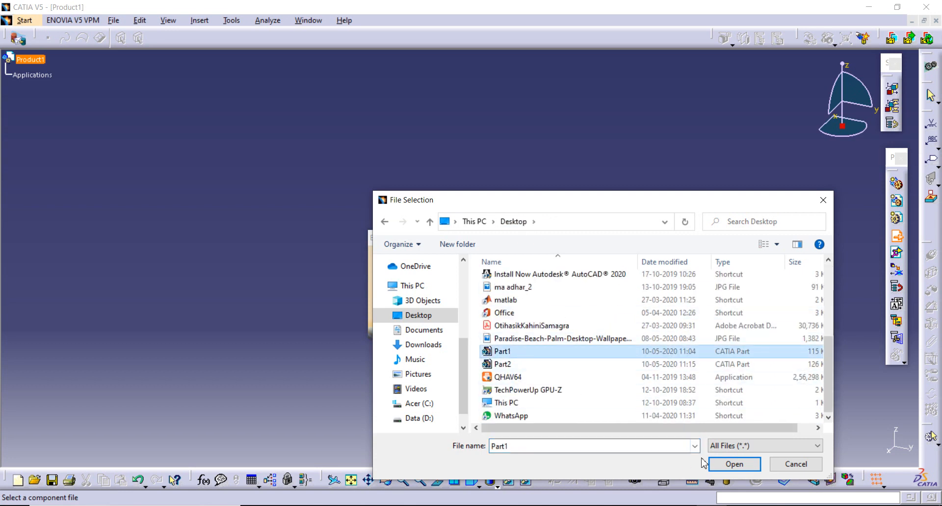
click(728, 464)
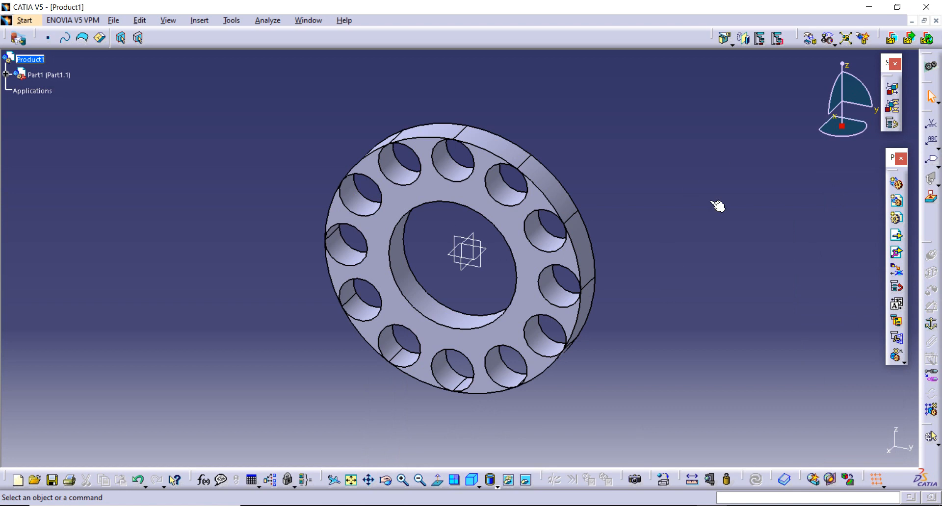
click(934, 329)
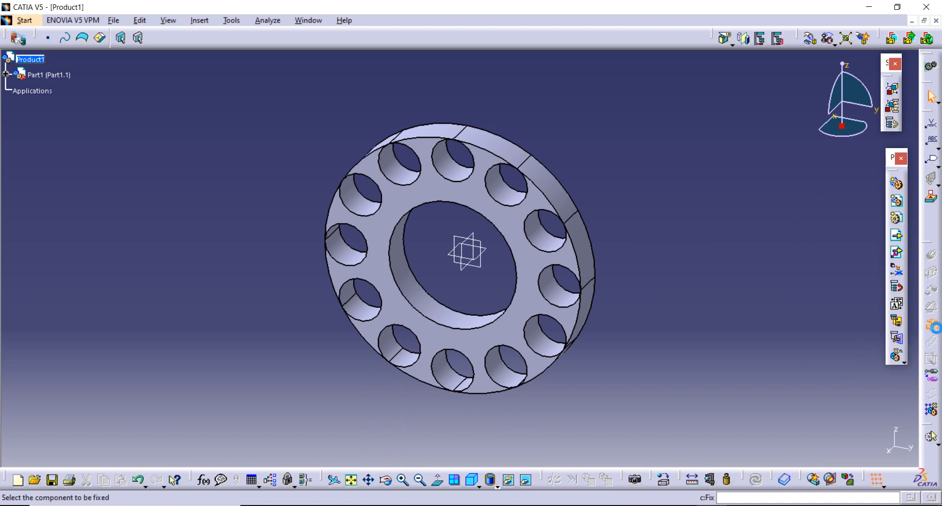
click(536, 265)
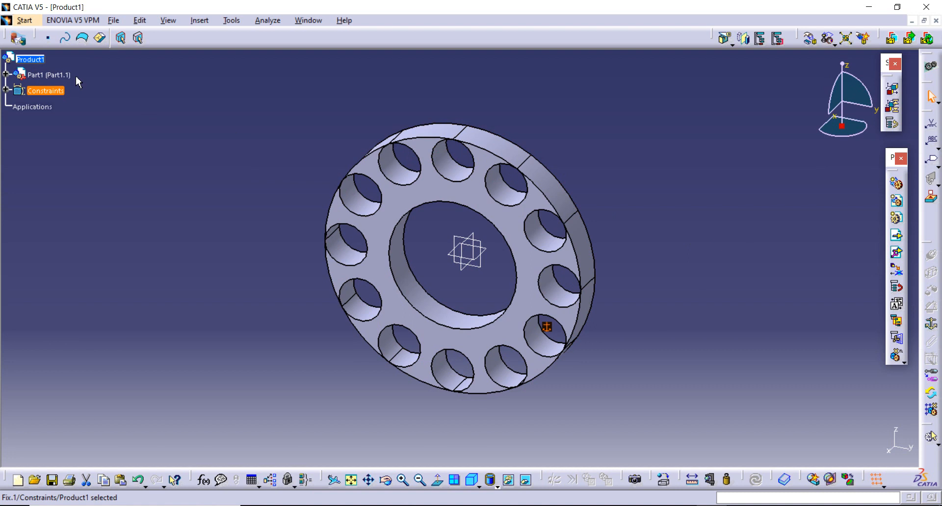
- Insert the existing component Part2 from the Desktop into Product1
click(30, 62)
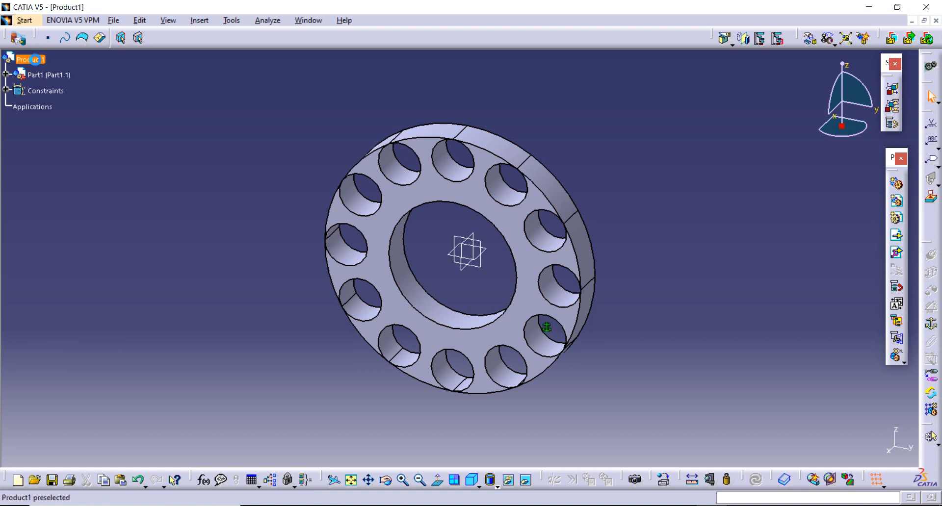
click(896, 239)
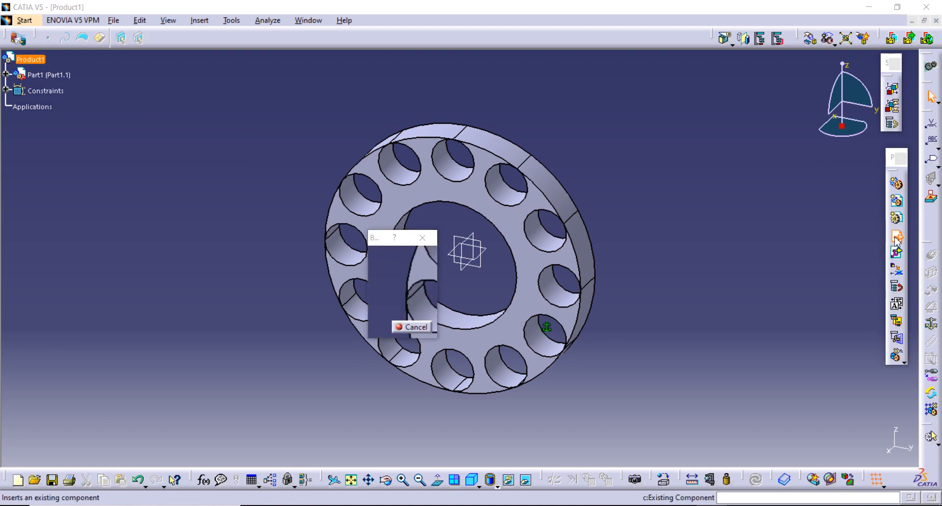
scroll(623, 378, down, 4)
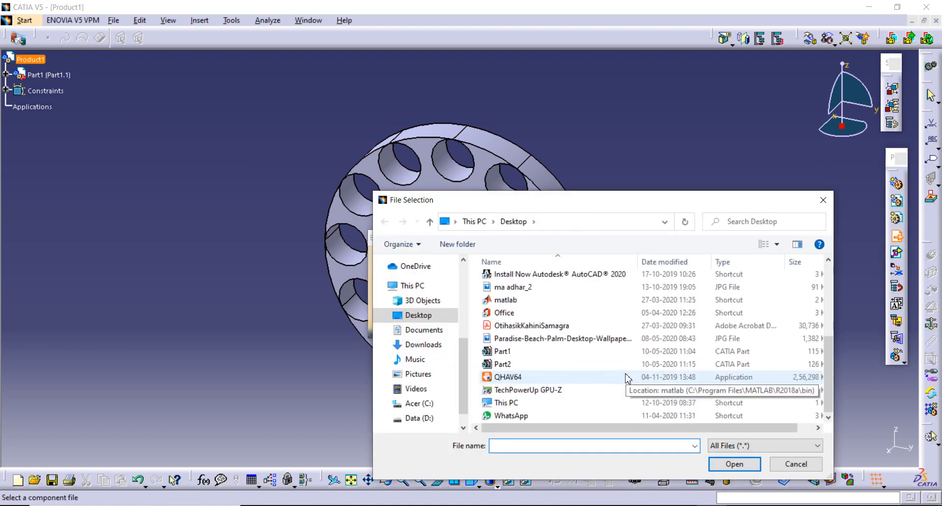
click(550, 365)
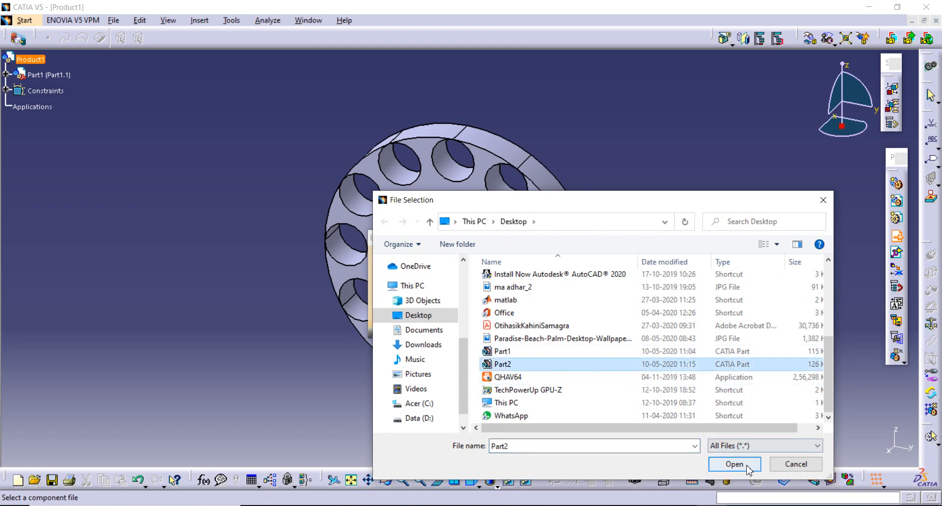
click(735, 464)
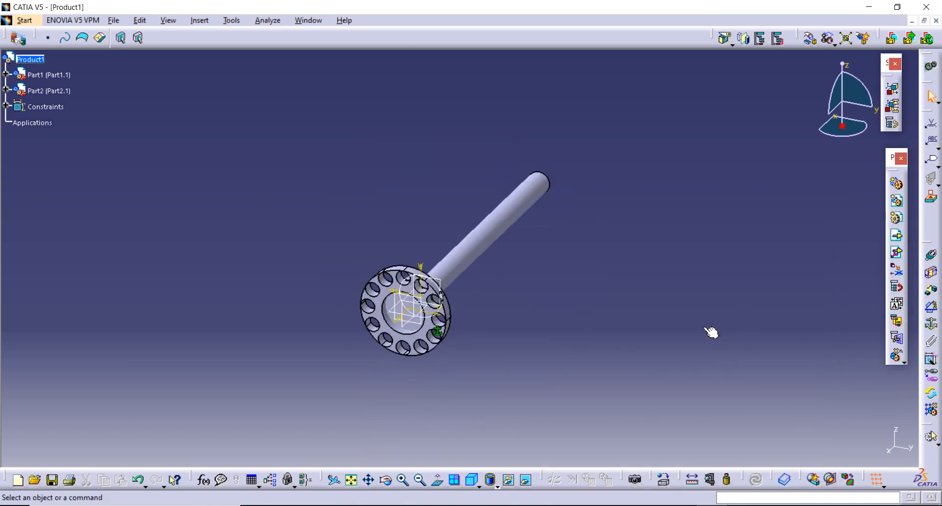
- Move Part2 along the X axis with the Manipulate tool until its disc is clear of the perforated ring
middle_drag(501, 308, 333, 340)
middle_drag(305, 310, 330, 262)
middle_drag(494, 392, 841, 231)
middle_drag(610, 320, 572, 373)
middle_drag(227, 327, 275, 312)
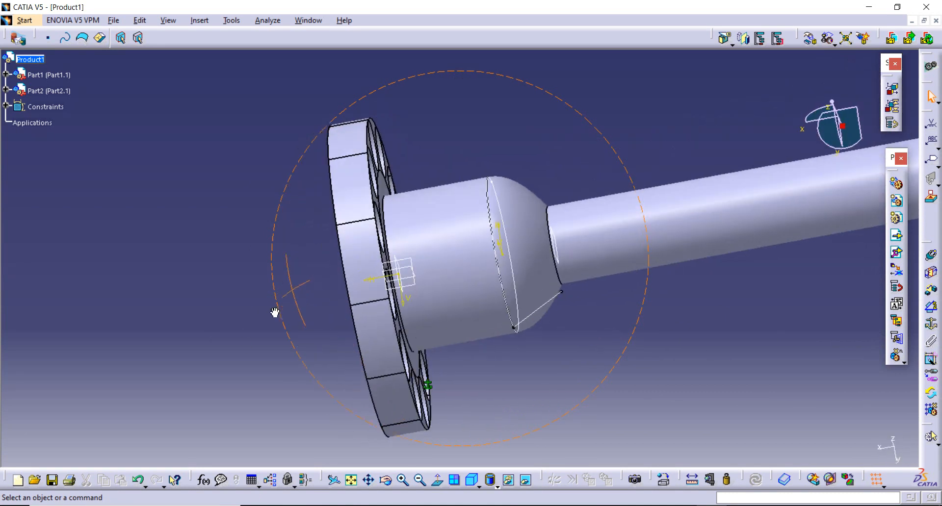
middle_drag(772, 371, 648, 332)
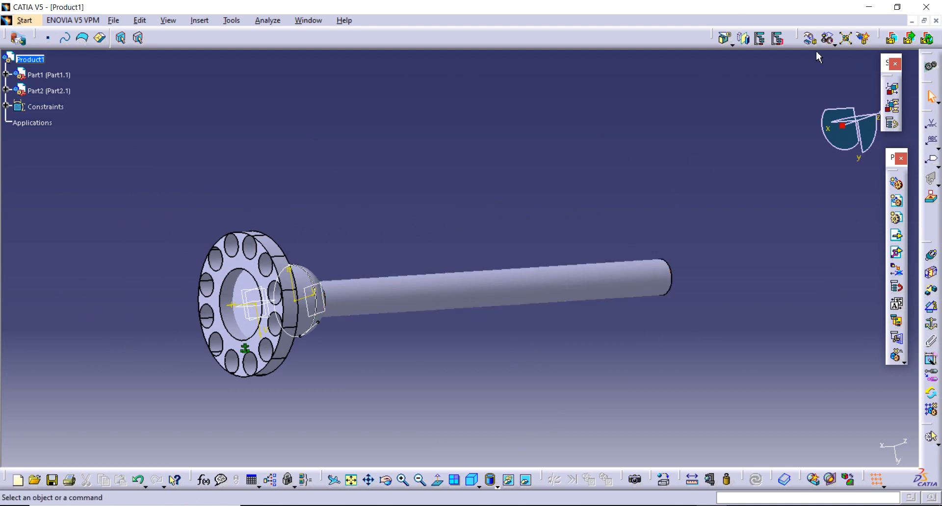
click(809, 38)
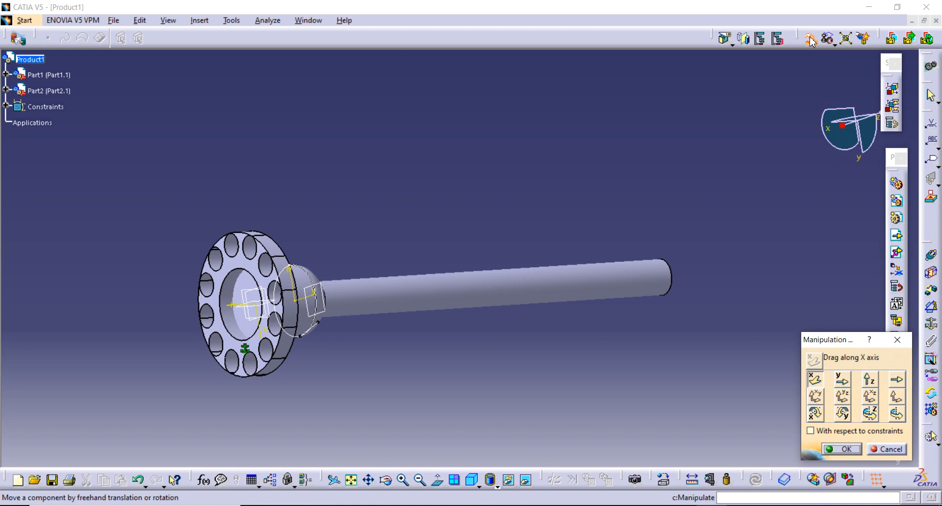
click(897, 340)
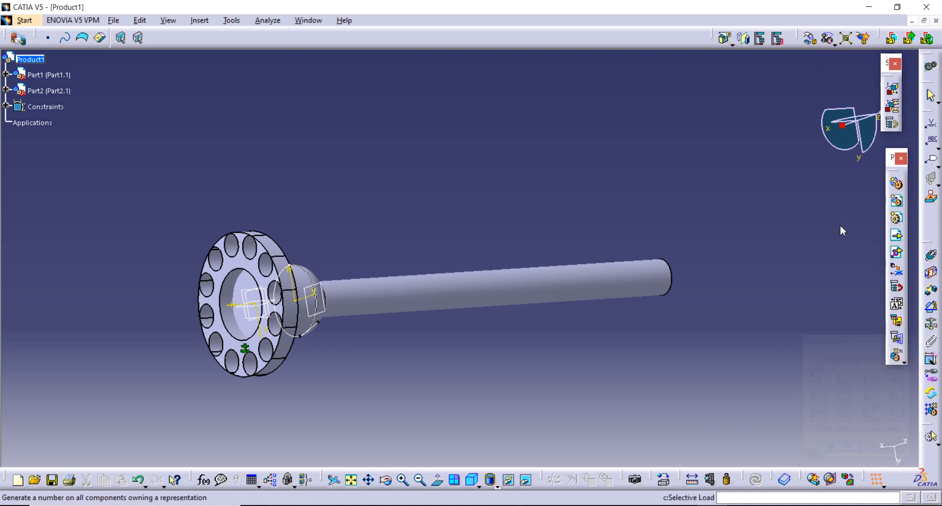
click(809, 43)
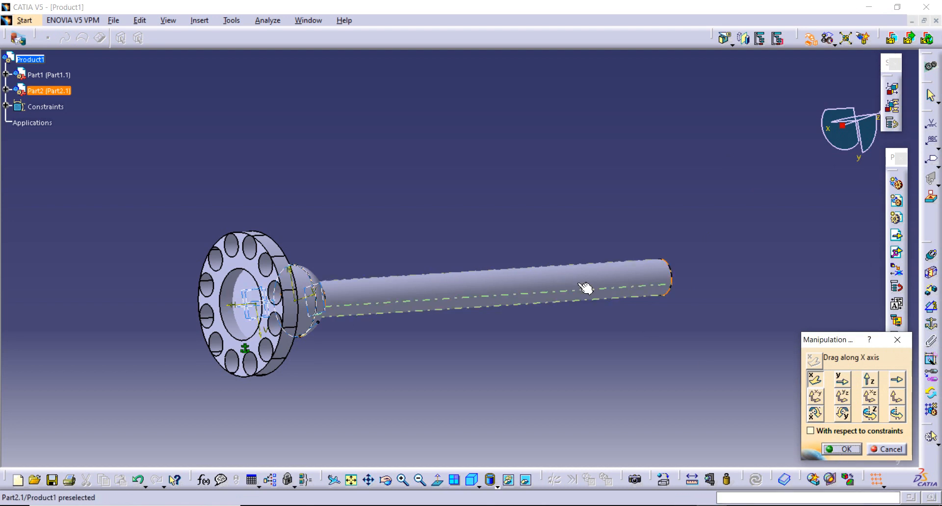
drag(586, 288, 669, 290)
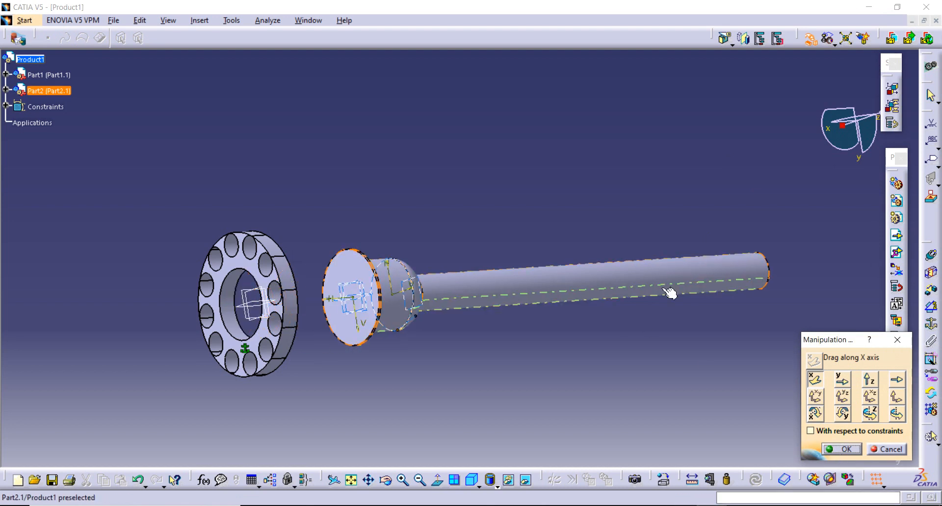
click(834, 450)
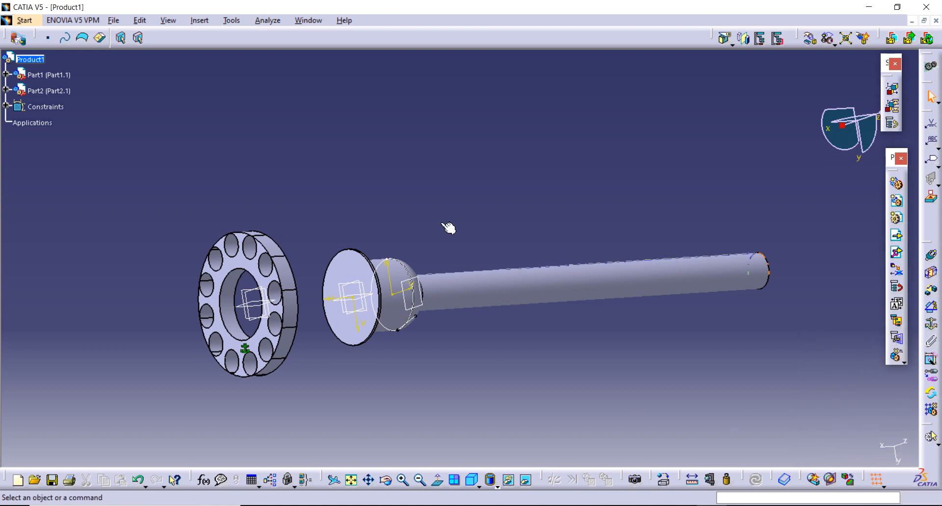
middle_drag(368, 382, 644, 174)
middle_drag(463, 196, 744, 215)
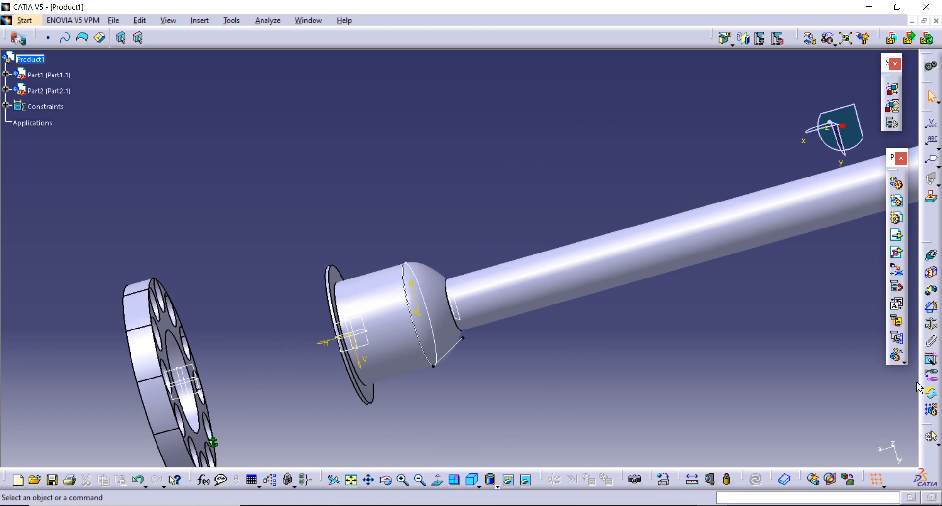
click(932, 258)
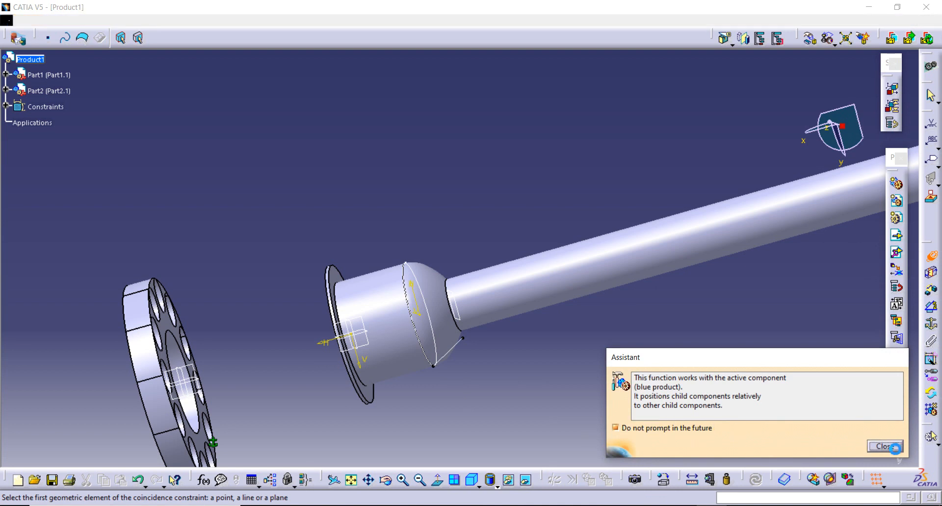
click(890, 446)
middle_drag(609, 315, 532, 387)
middle_drag(647, 295, 602, 313)
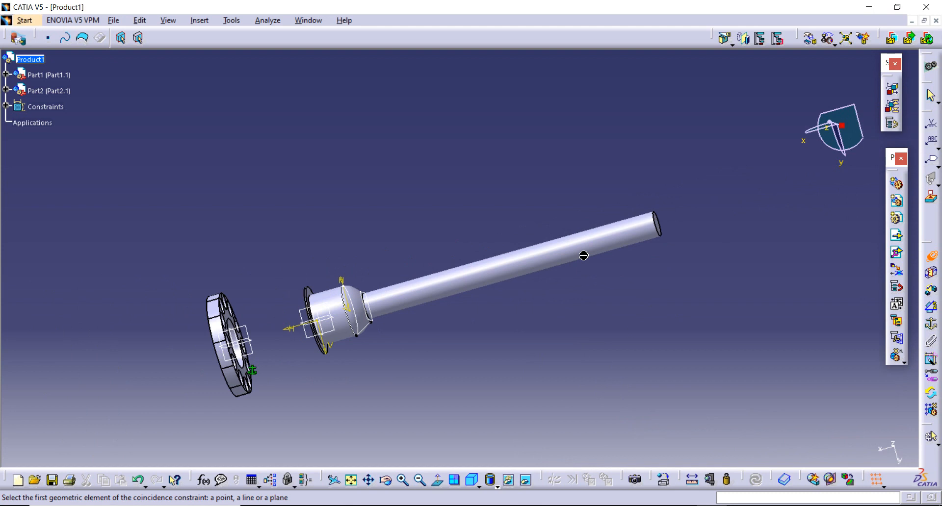
middle_drag(384, 327, 454, 285)
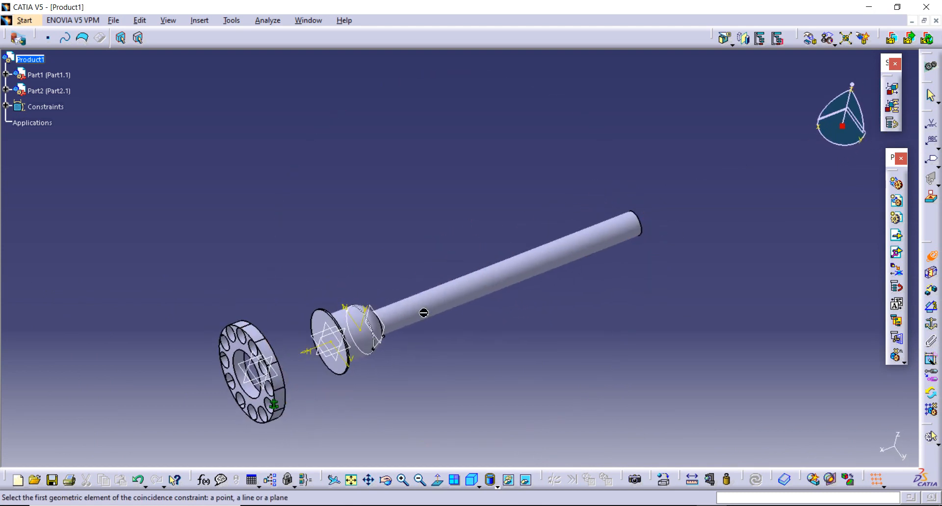
click(362, 336)
middle_drag(248, 380, 304, 382)
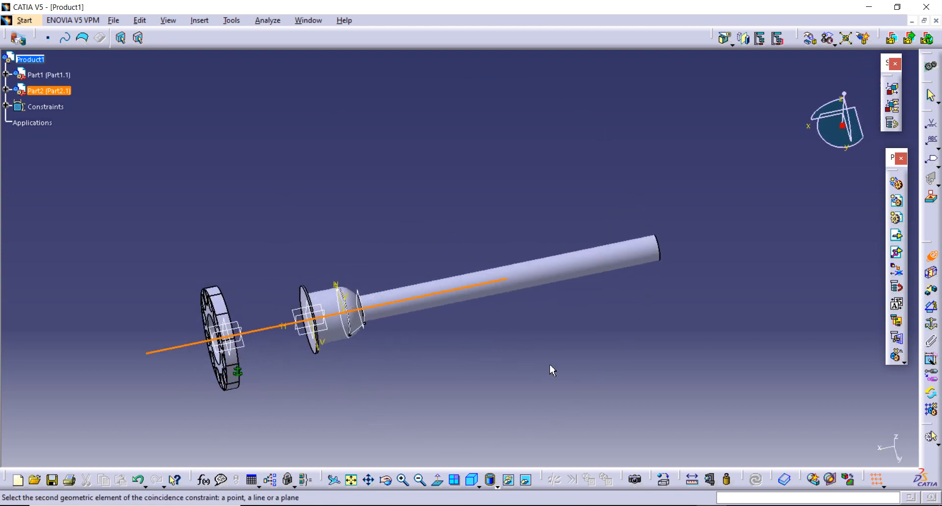
click(931, 257)
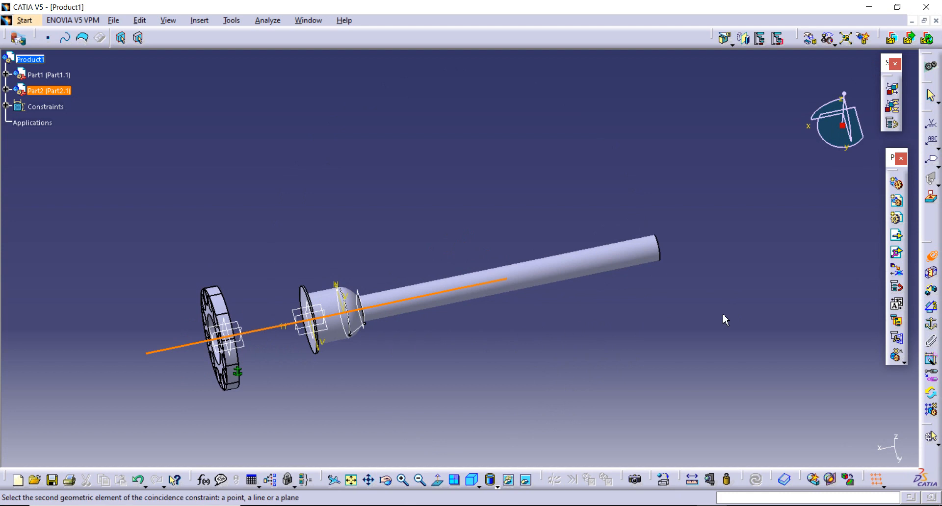
click(928, 256)
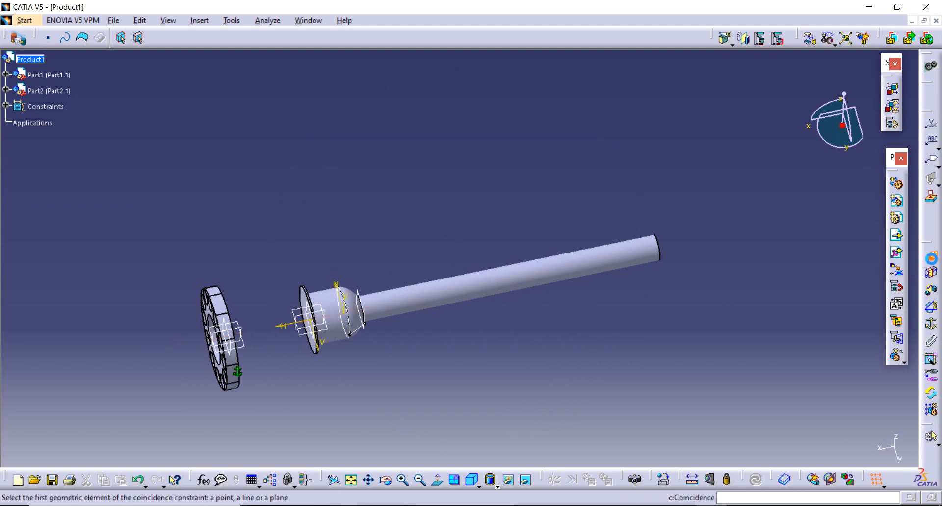
- Make the boss-side face of Part2's disc coincident with the ring face farthest from Part2, using Opposite orientation, and update the assembly
middle_drag(300, 367, 374, 346)
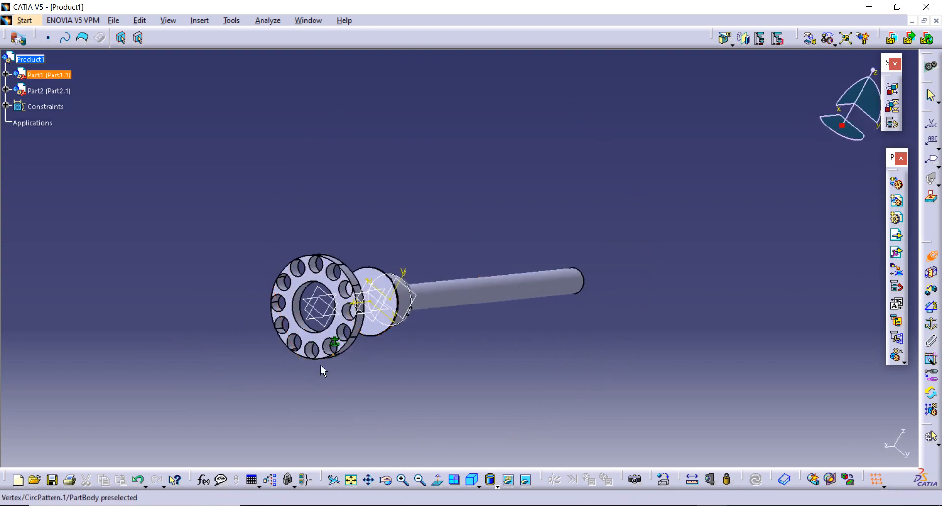
scroll(447, 347, up, 1)
middle_drag(449, 347, 501, 329)
click(84, 390)
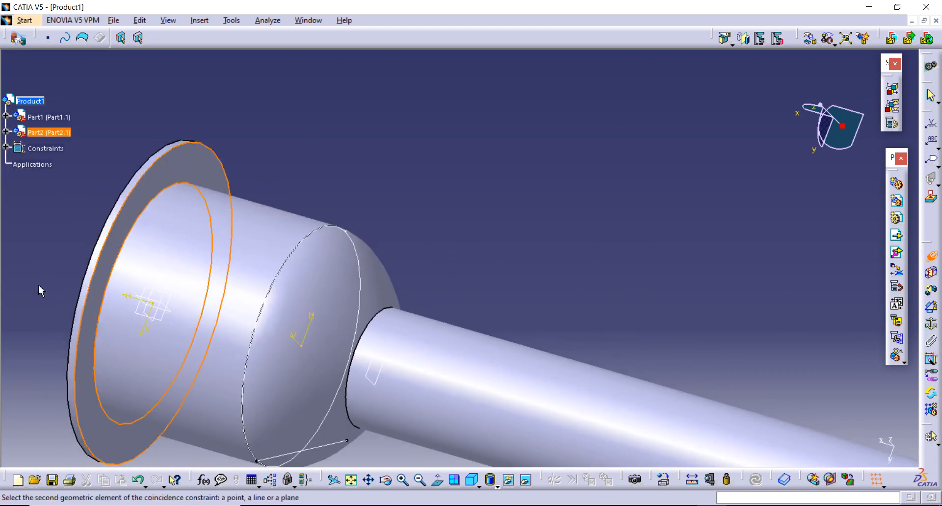
middle_drag(84, 390, 371, 396)
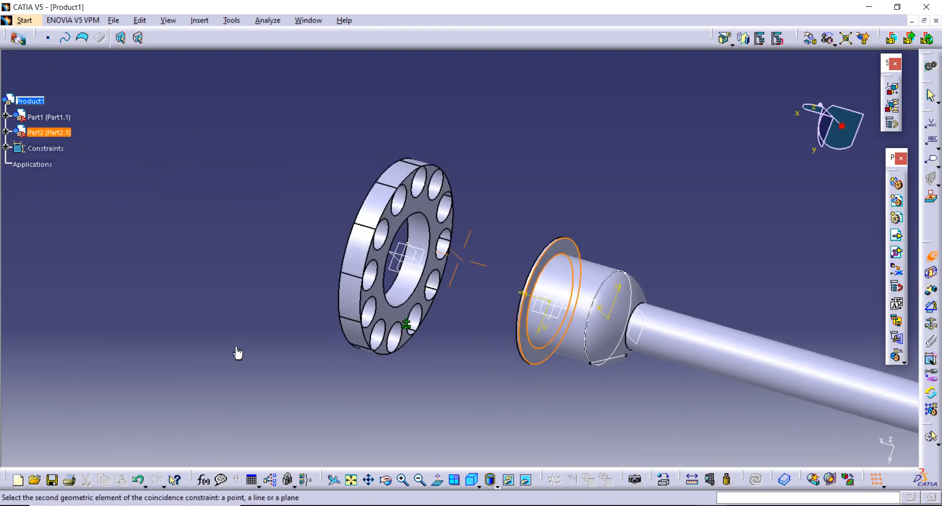
middle_drag(236, 353, 423, 358)
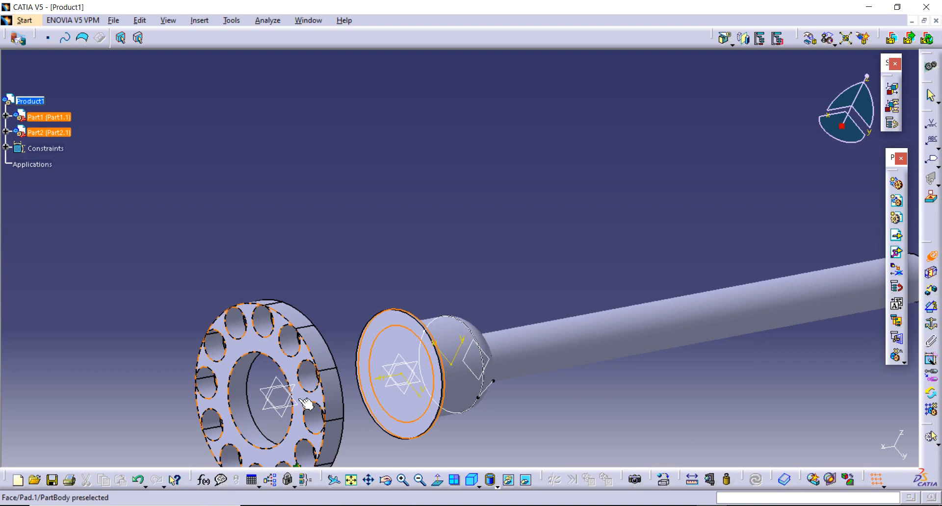
click(306, 404)
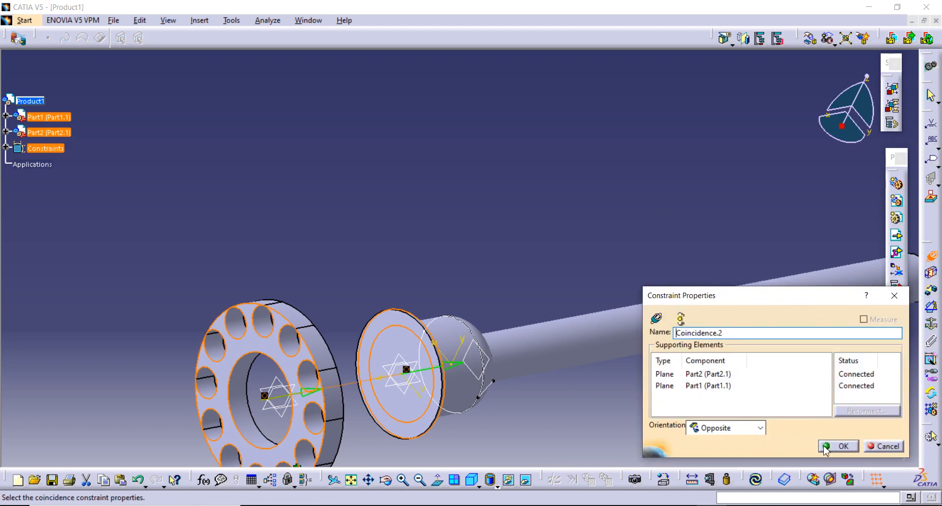
click(838, 446)
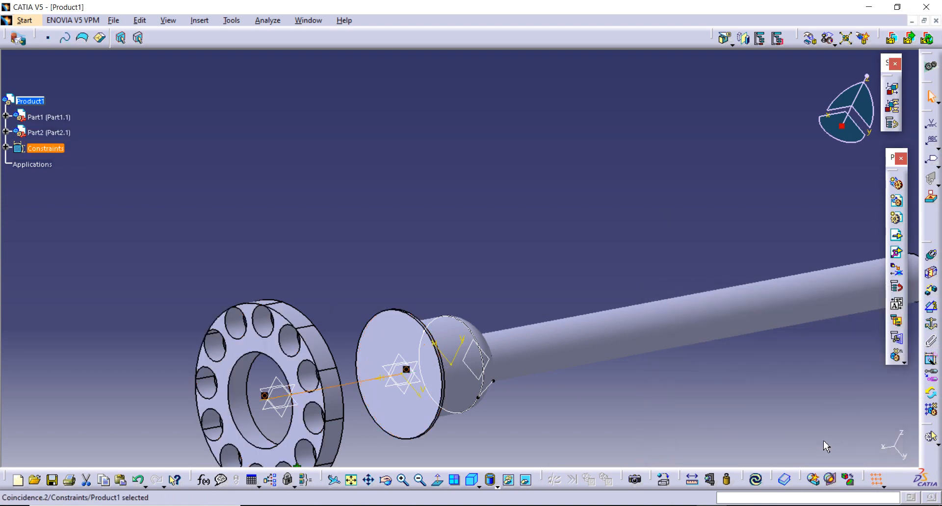
click(757, 481)
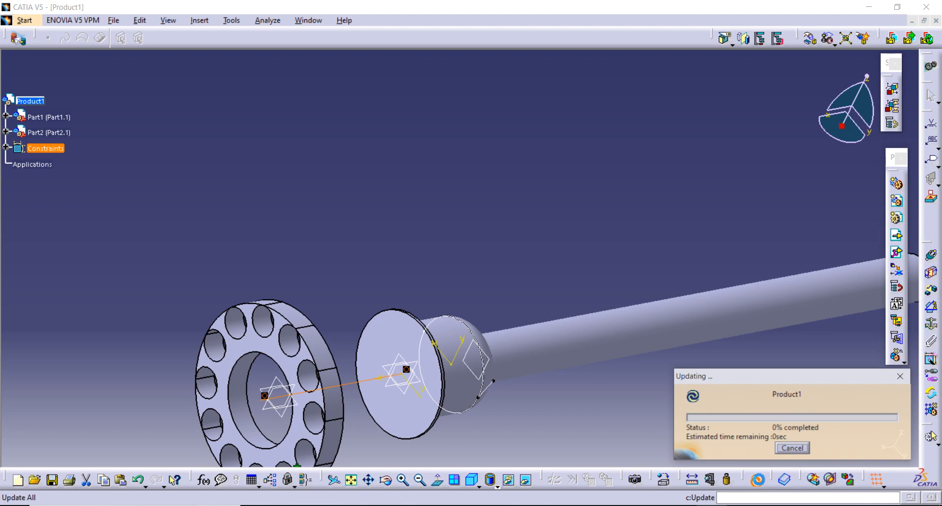
middle_drag(531, 421, 447, 347)
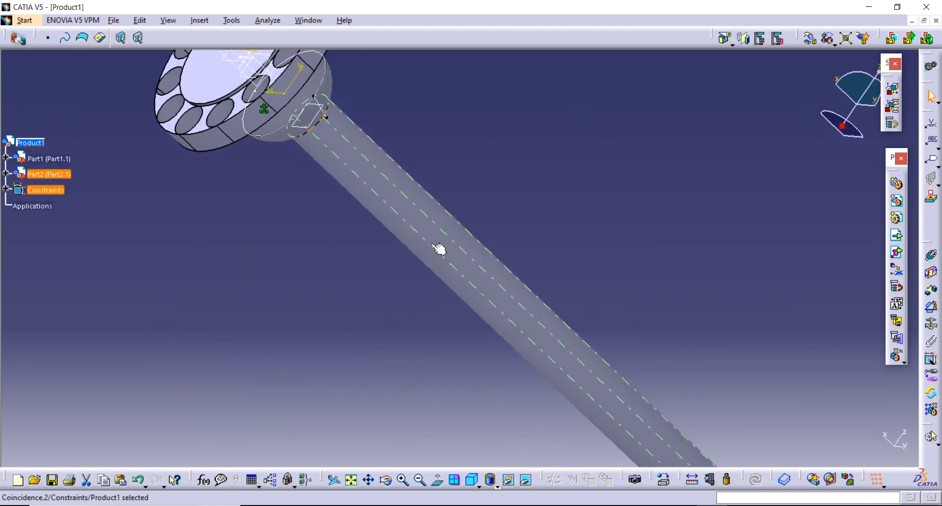